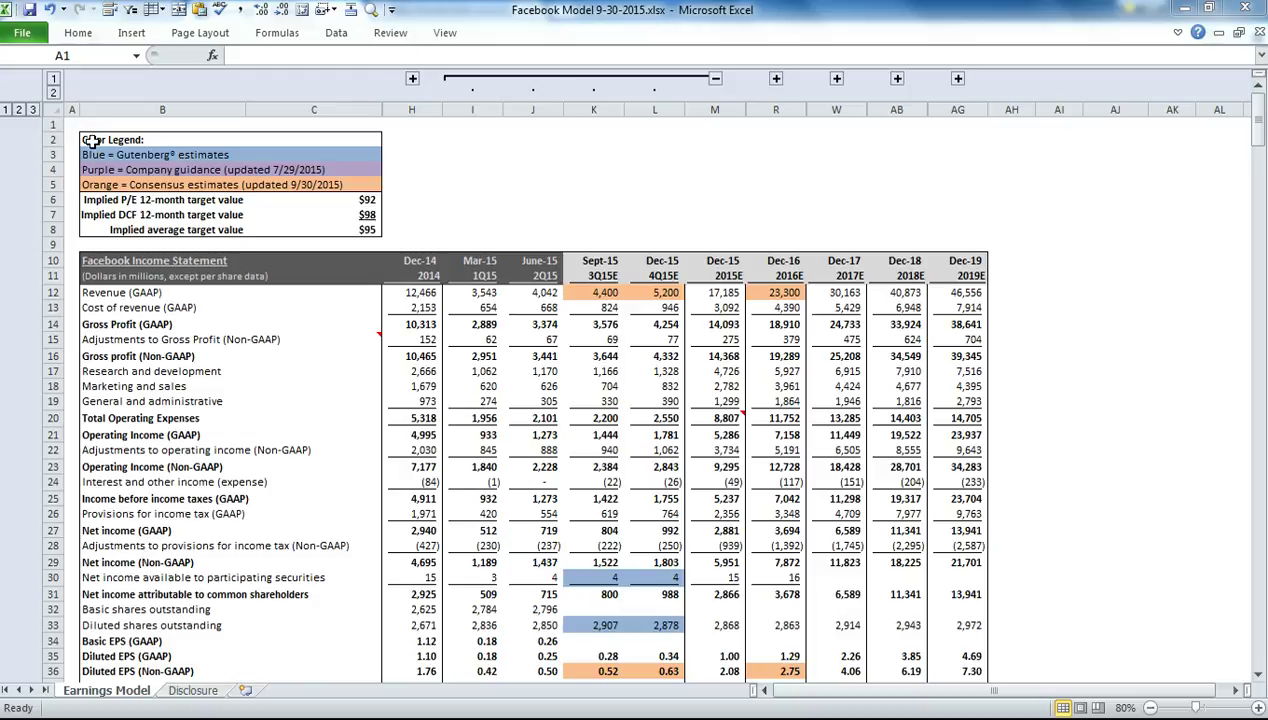
Review the estimate colour legend and the Q3 2015 revenue, net income and EPS formulas.
left_click(164, 156)
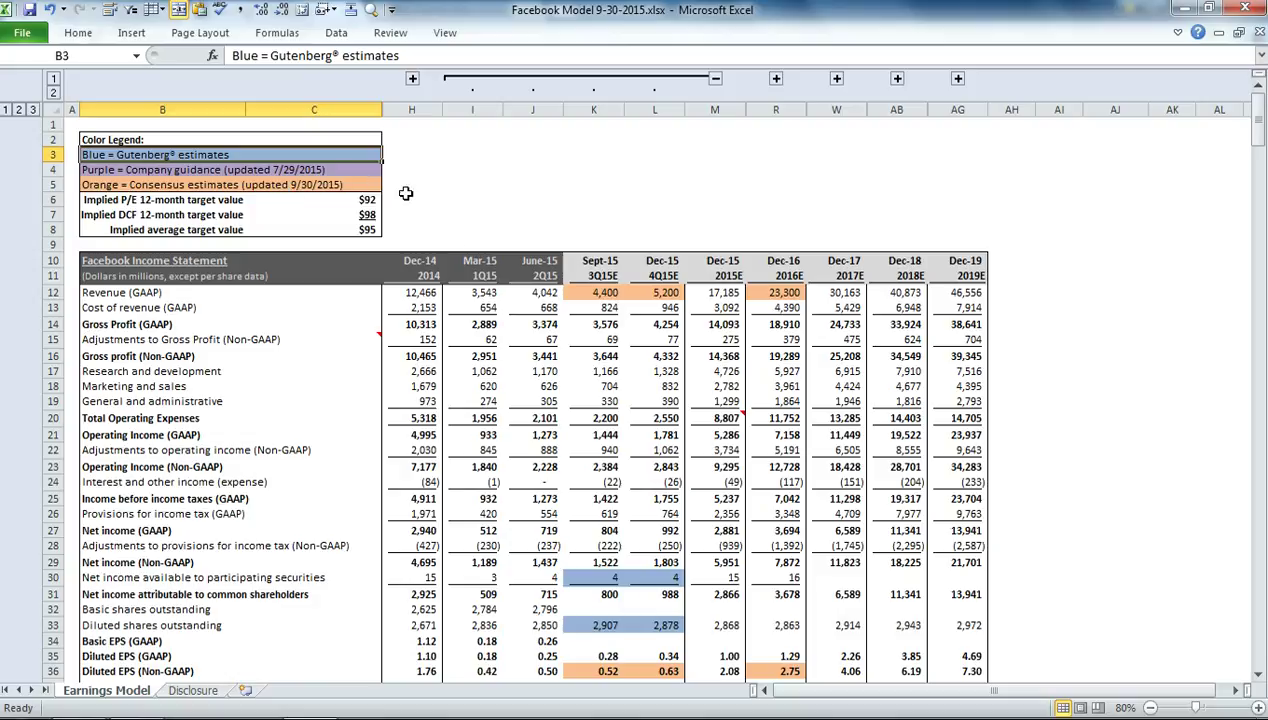
left_click(600, 565)
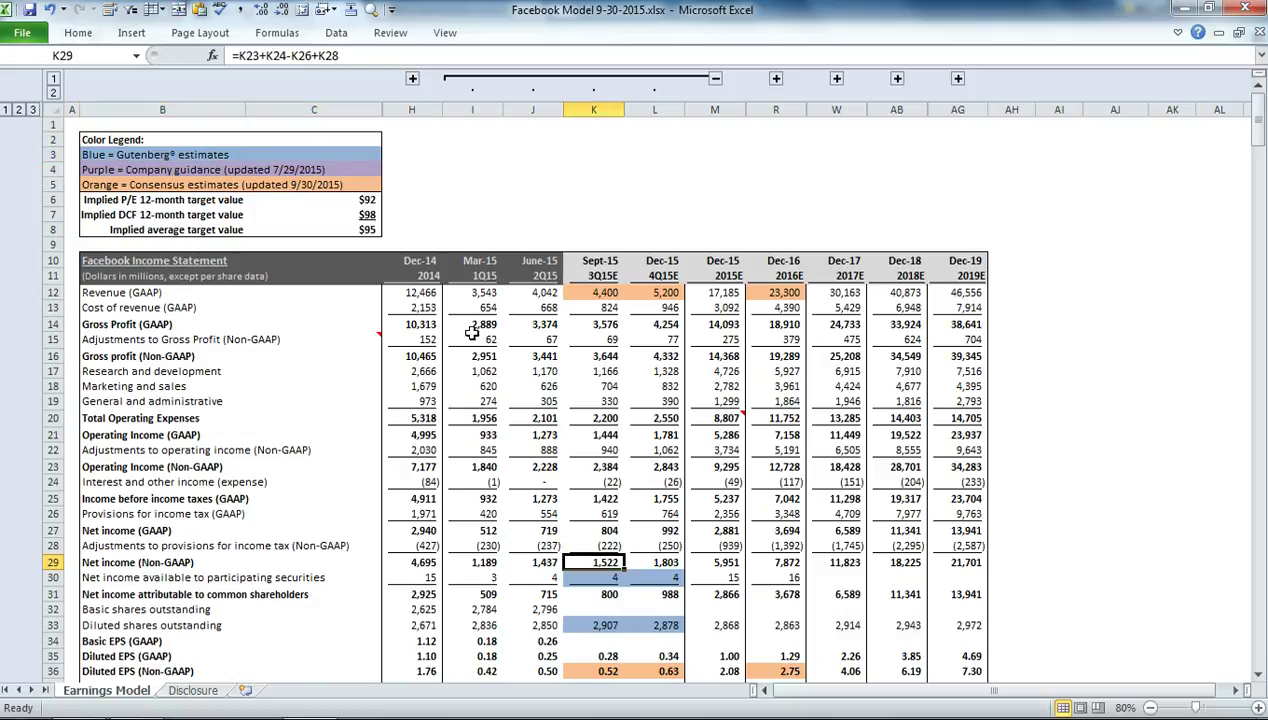
left_click(338, 170)
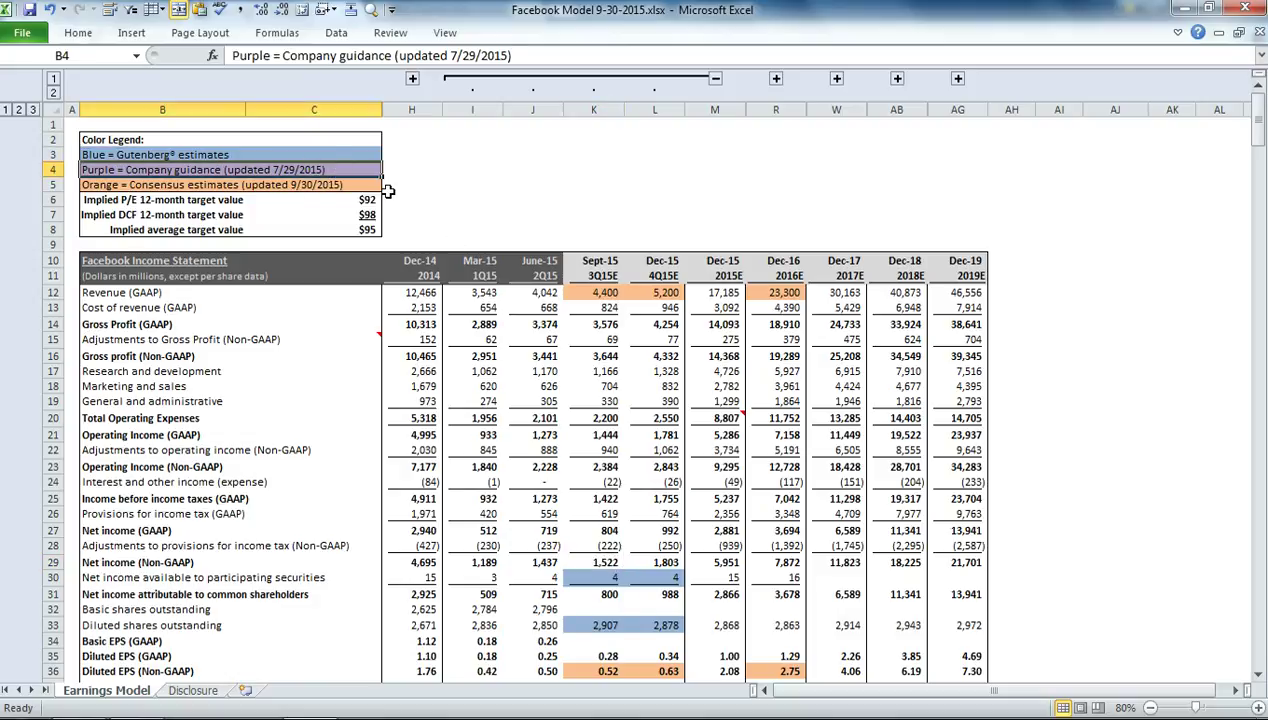
left_click(360, 187)
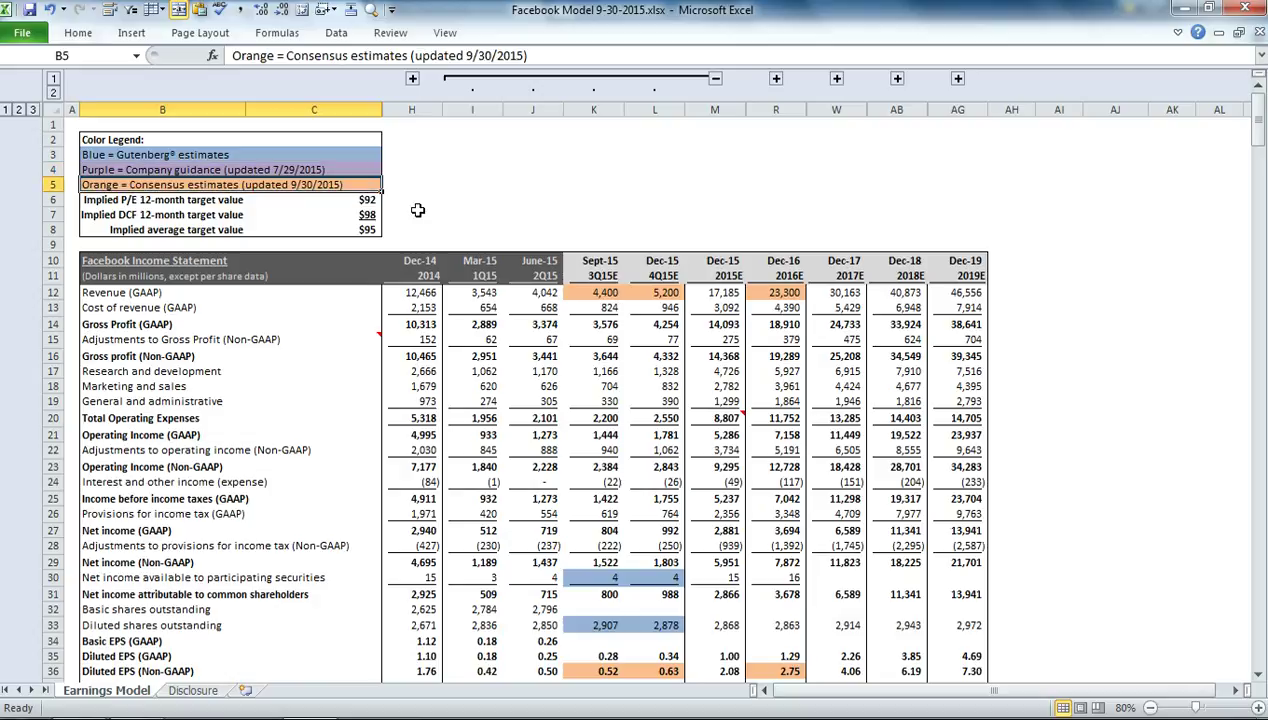
left_click(605, 292)
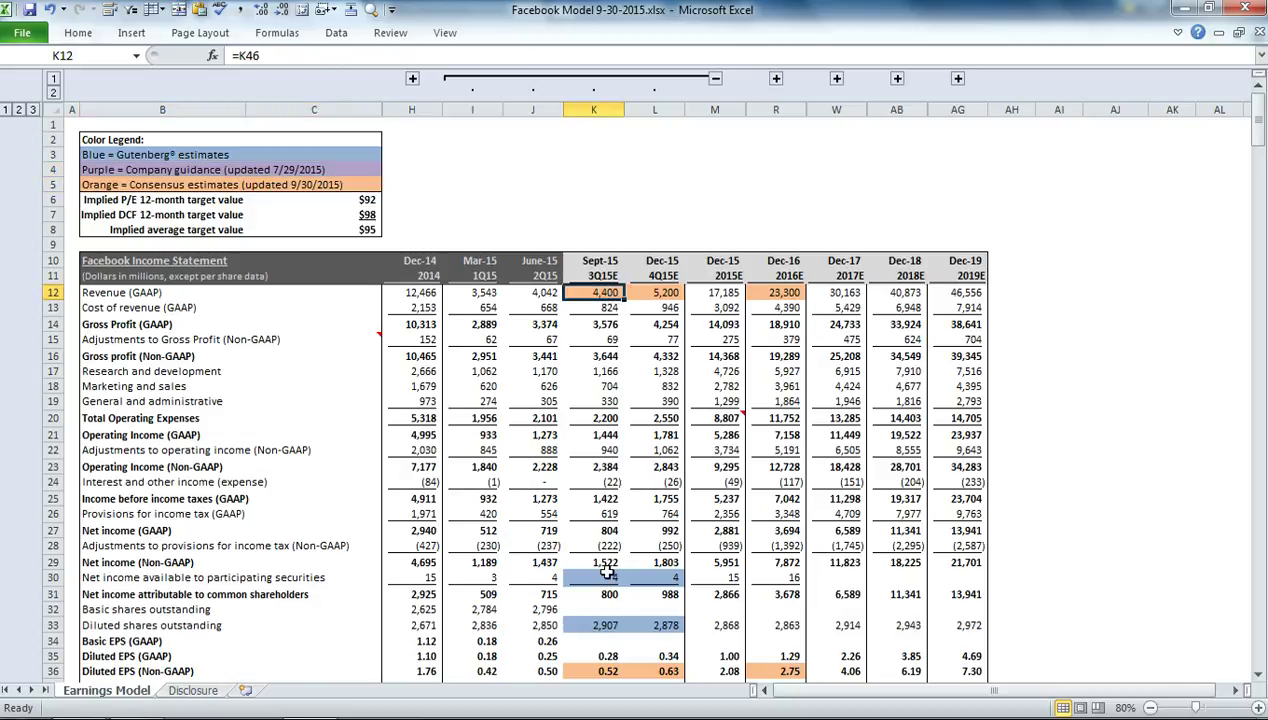
left_click(607, 668)
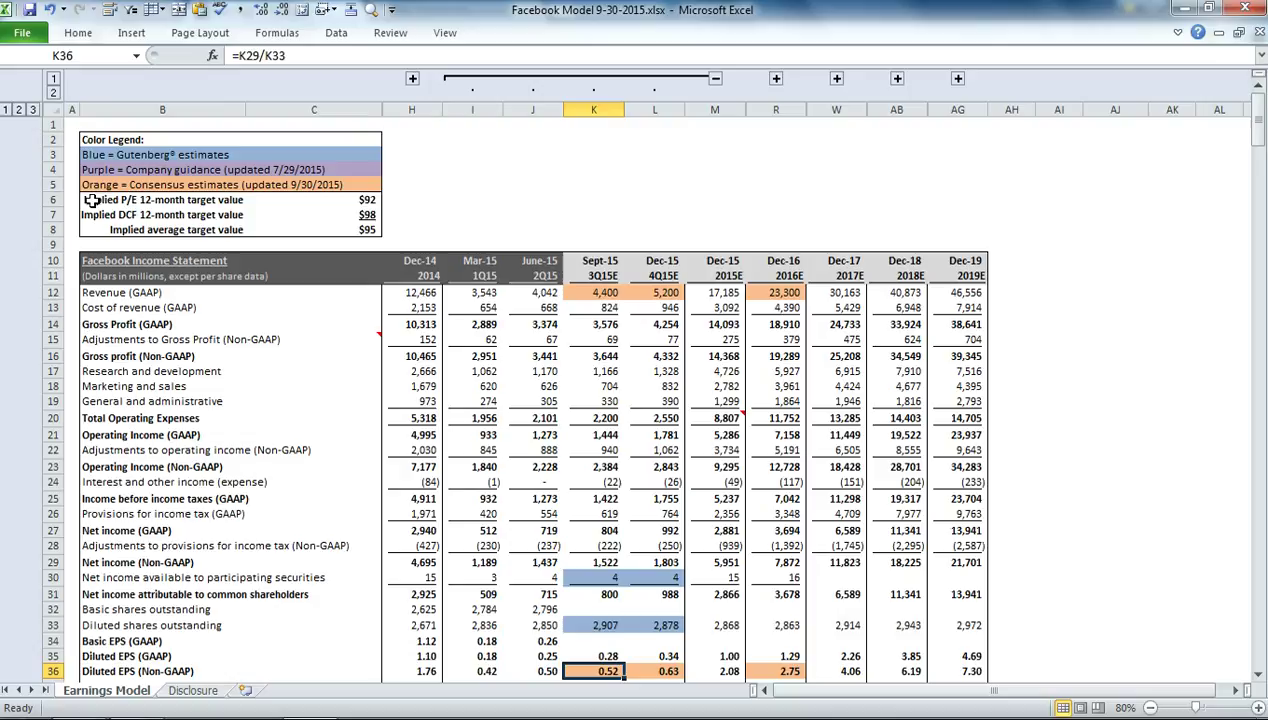
Trace the implied P/E, DCF and average target values back to their source cells.
left_click_drag(45, 199, 80, 228)
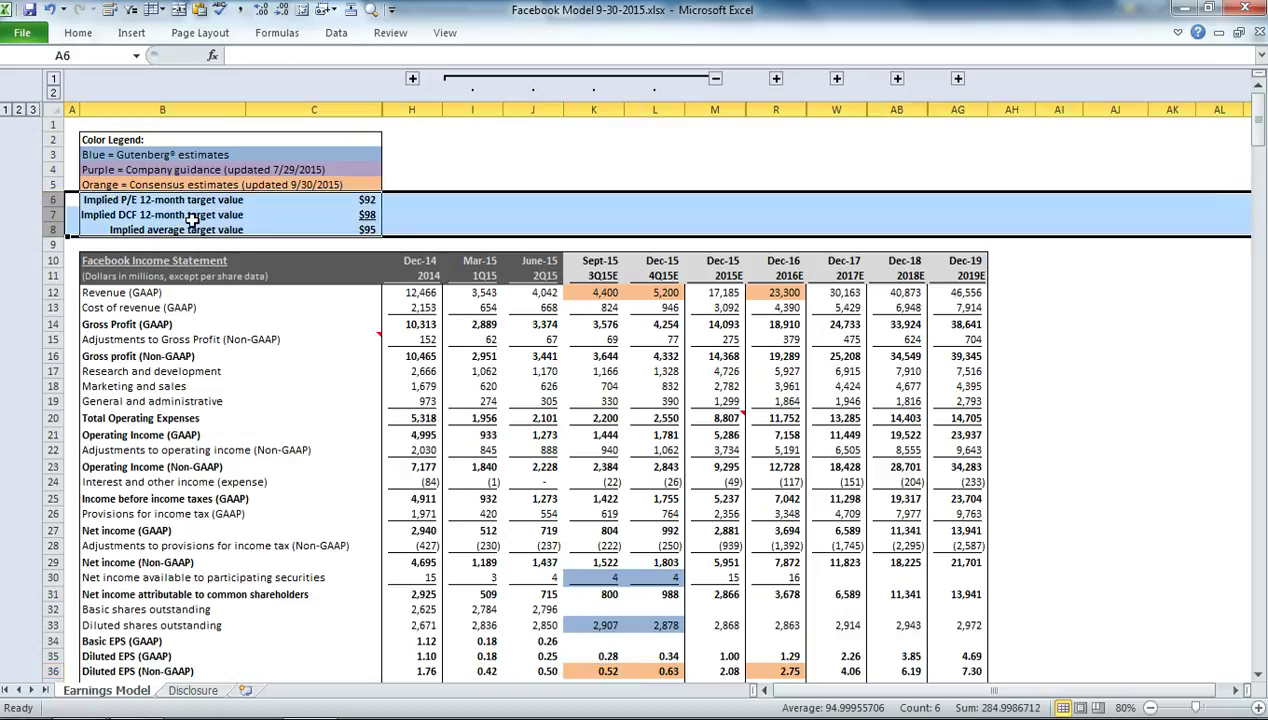
left_click(360, 204)
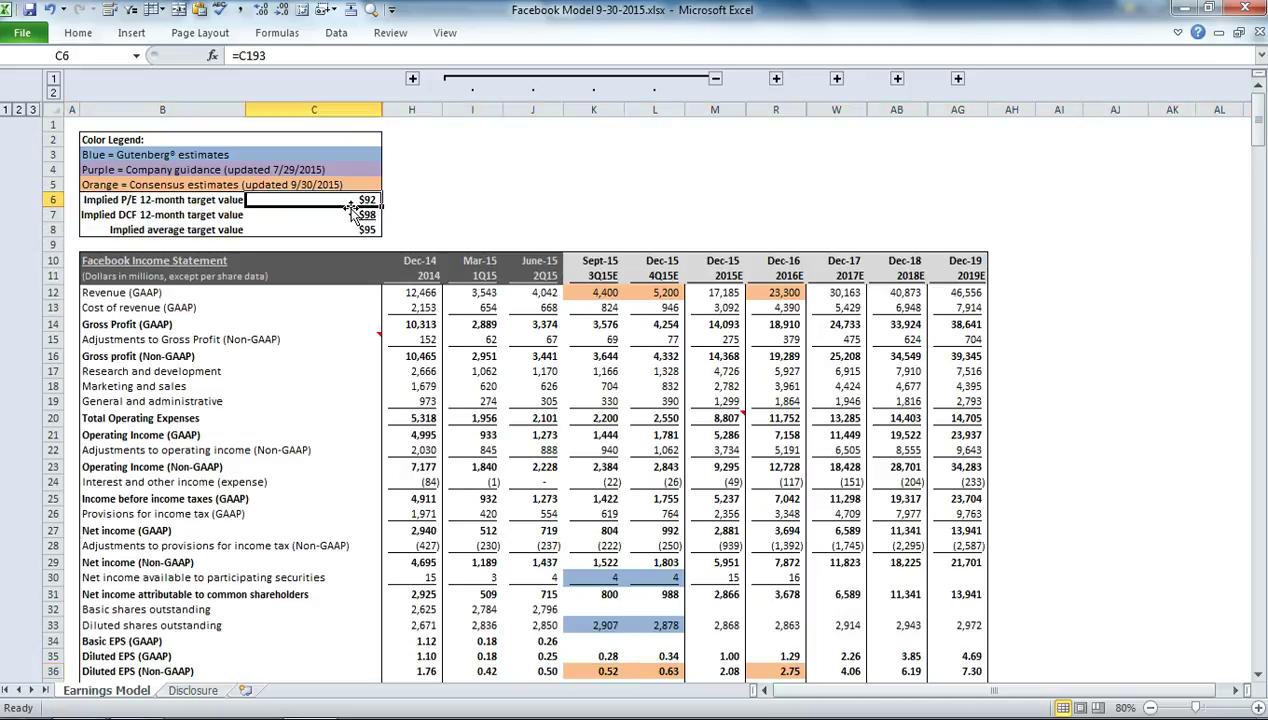
left_click(327, 215)
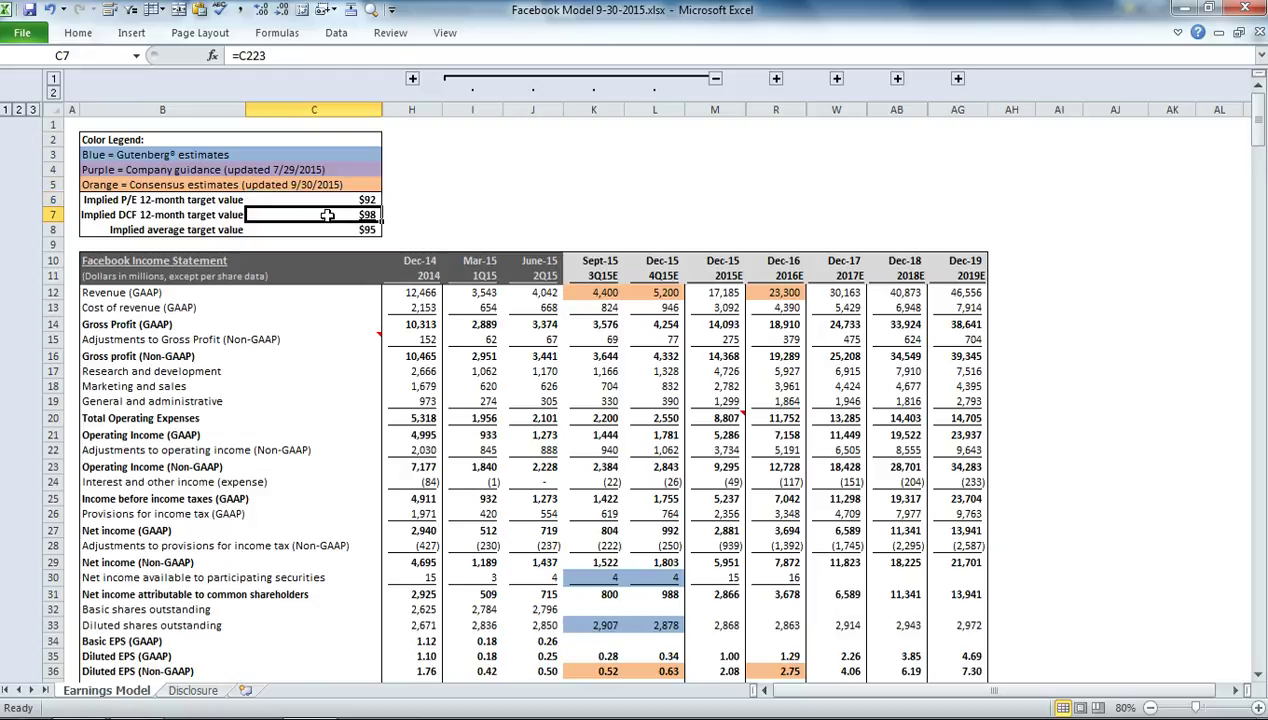
left_click(312, 230)
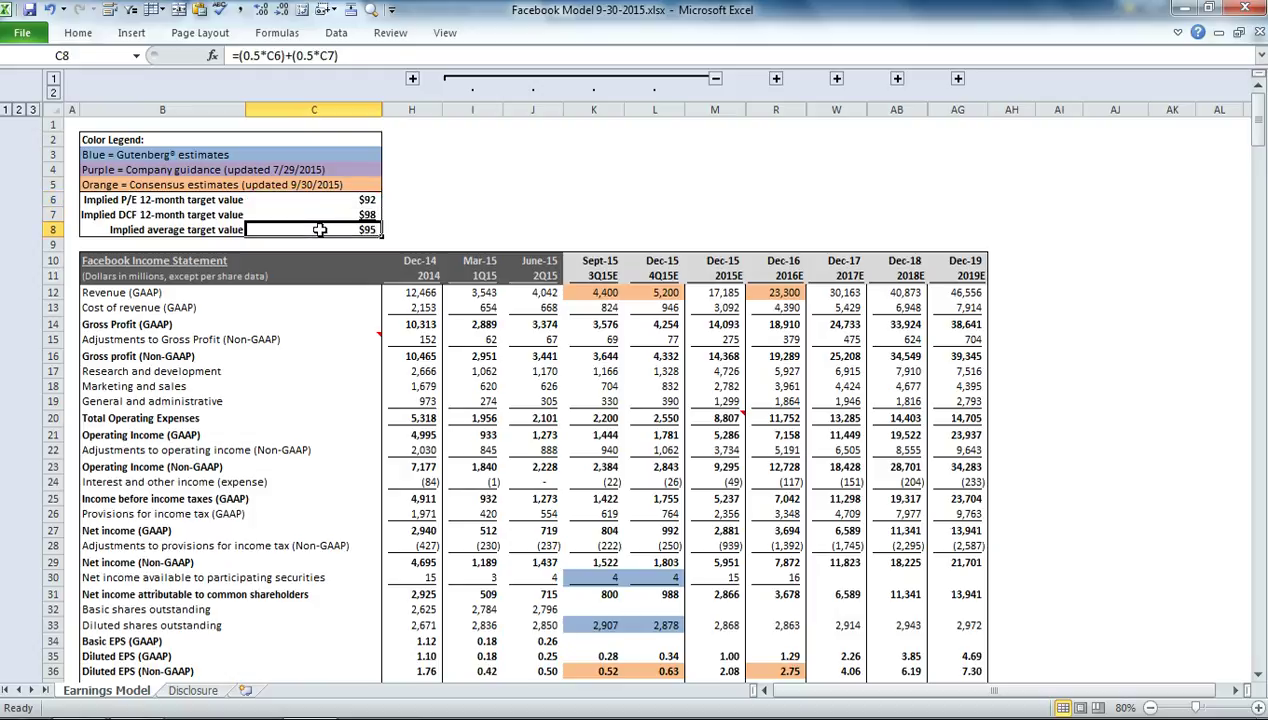
double_click(318, 230)
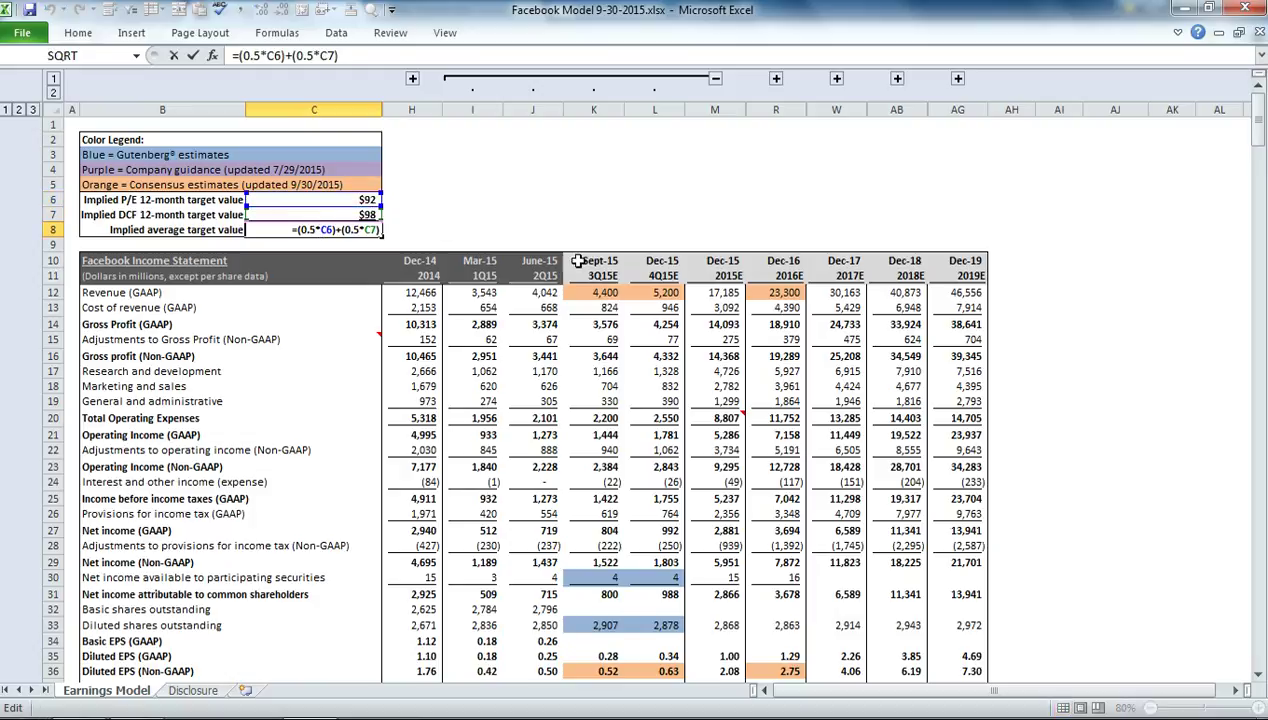
key("Tab")
left_click(567, 217)
Walk through the income statement lines: revenue, cost of revenue, gross profit and non-GAAP adjustments.
scroll(555, 244, "down", 1)
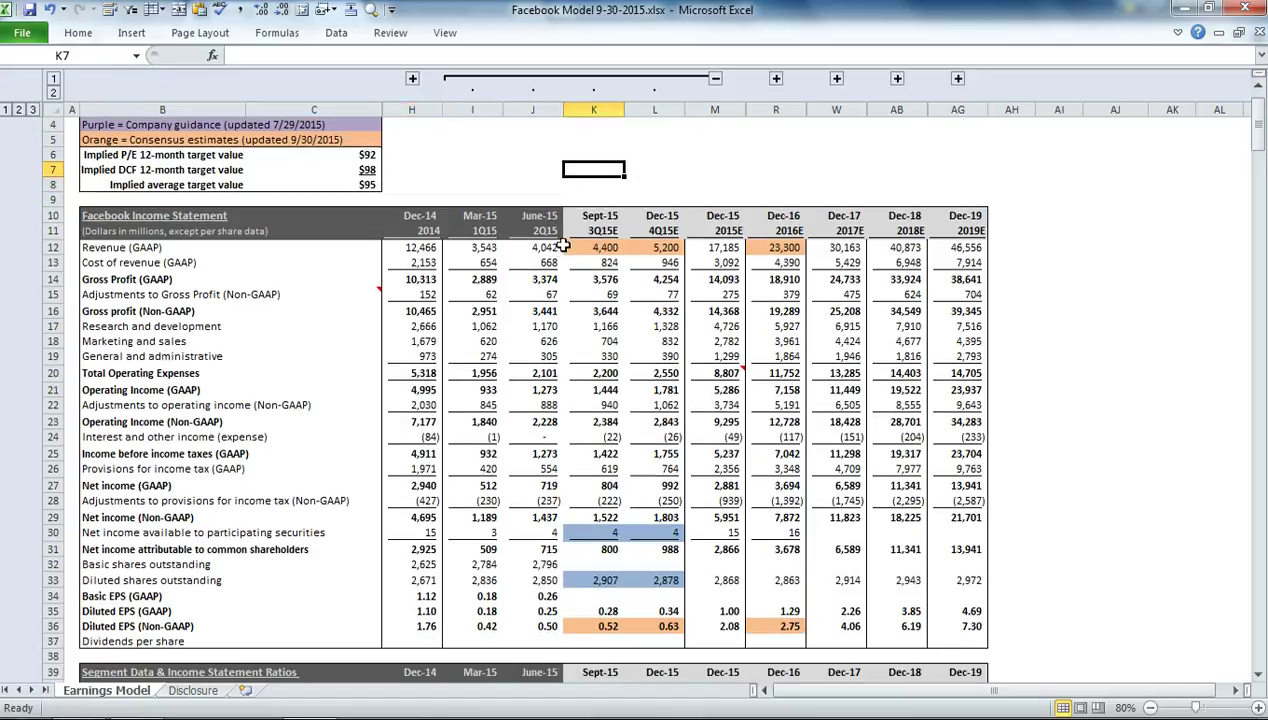
left_click_drag(54, 215, 70, 643)
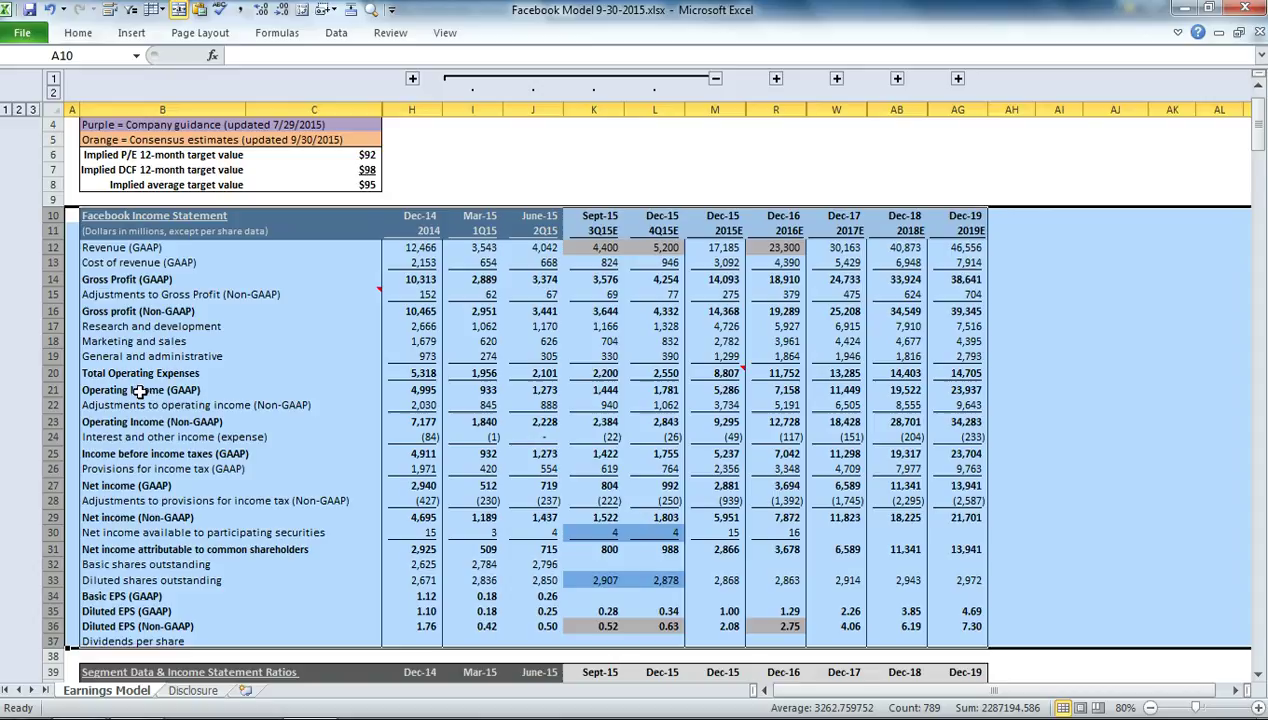
left_click(158, 250)
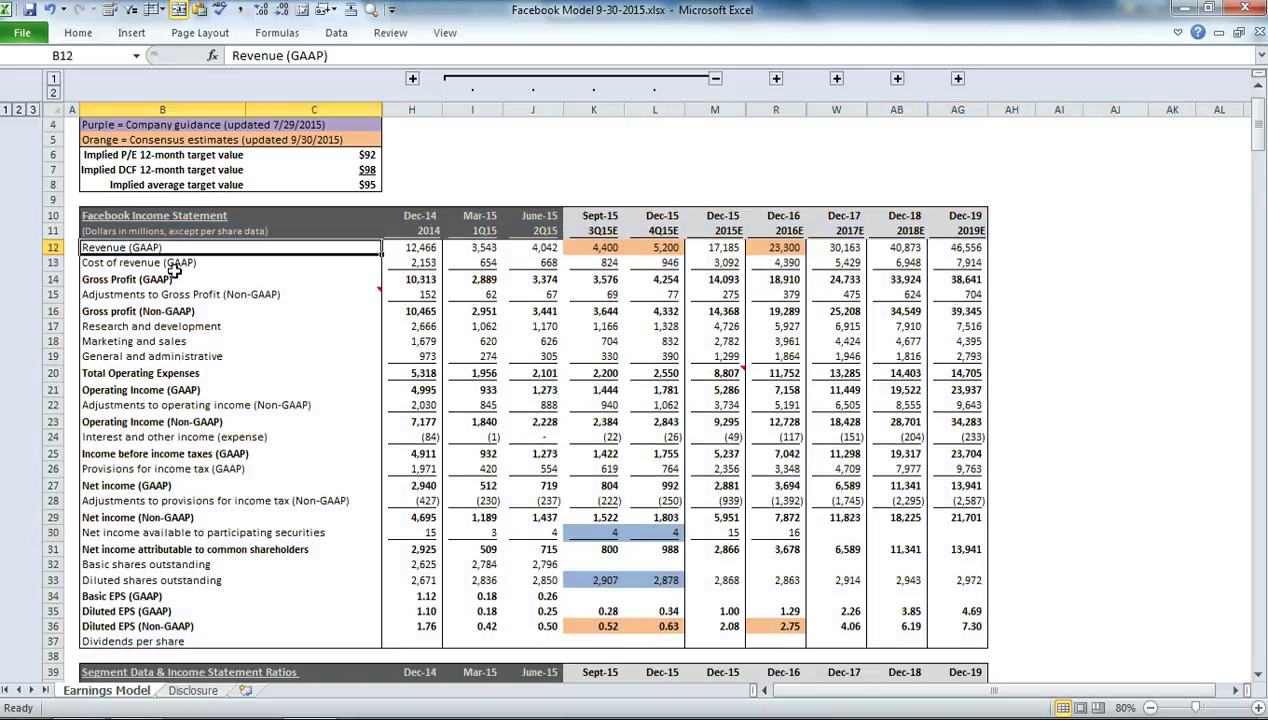
left_click(170, 265)
left_click(172, 313)
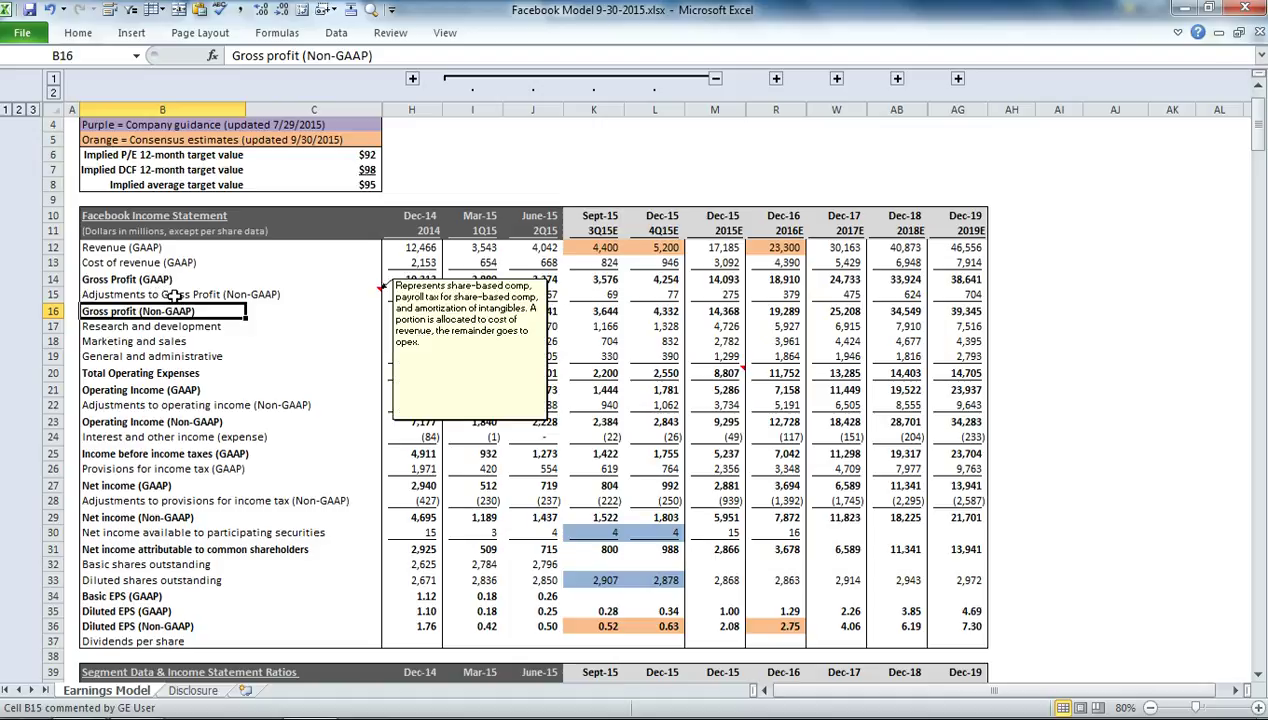
left_click(180, 295)
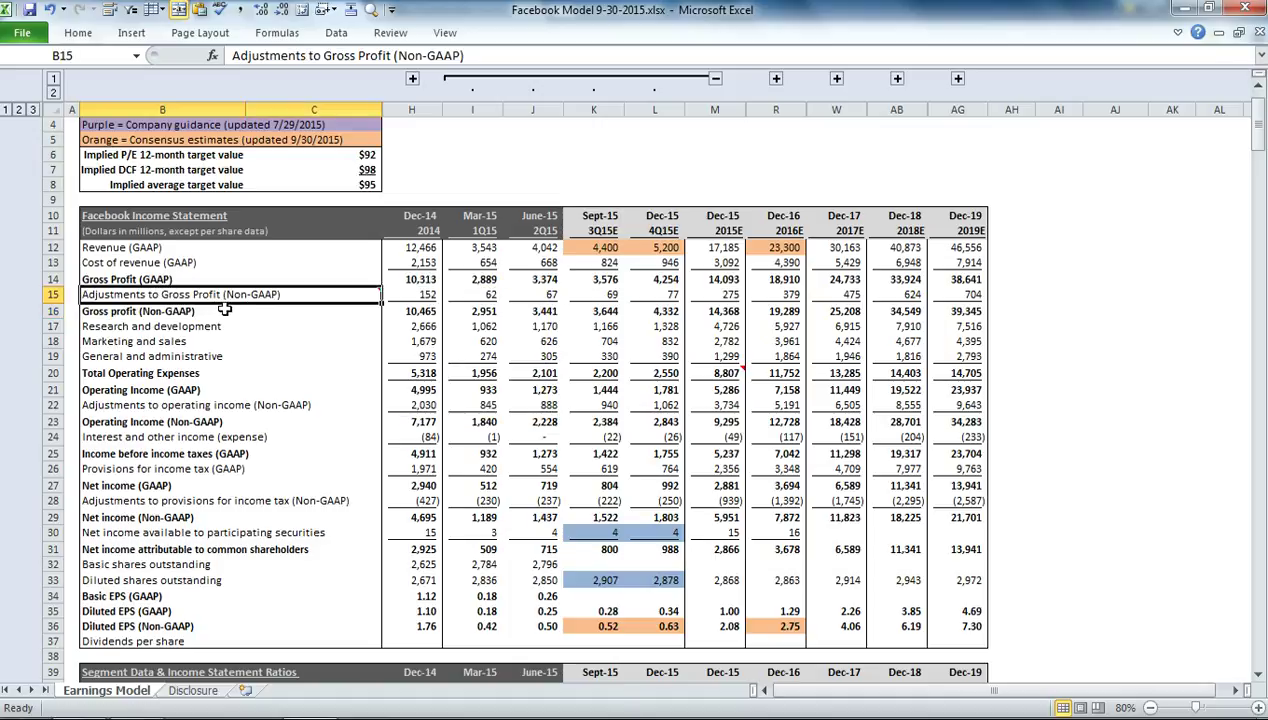
left_click(208, 404)
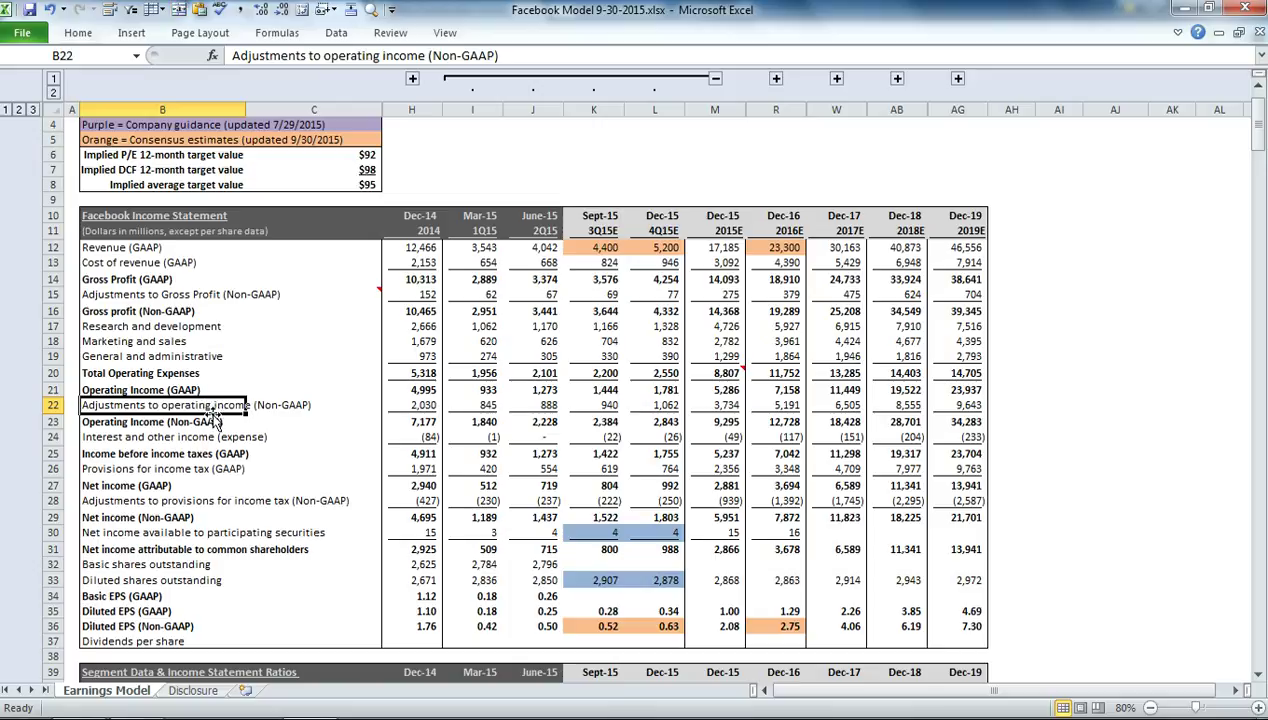
left_click(176, 496)
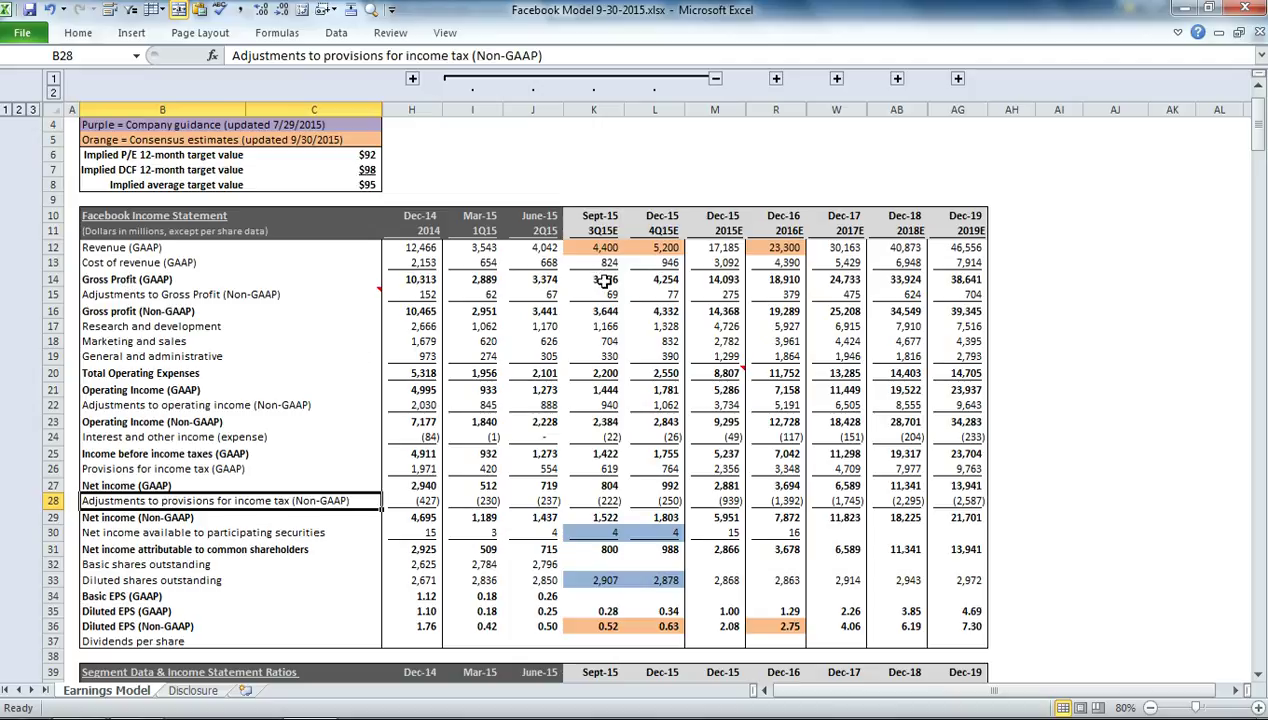
Reveal the 2014 quarterly columns and highlight historical periods Mar-14 through June-15.
left_click(432, 214)
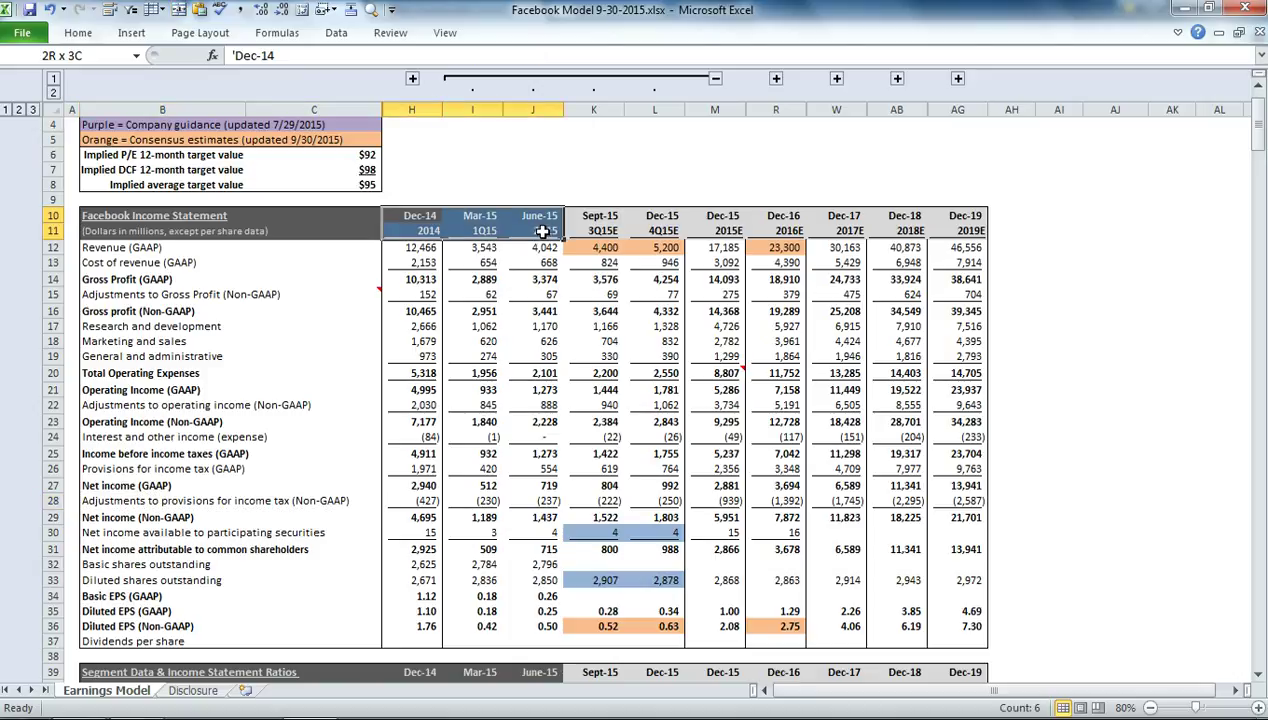
left_click_drag(430, 214, 540, 230)
left_click(412, 79)
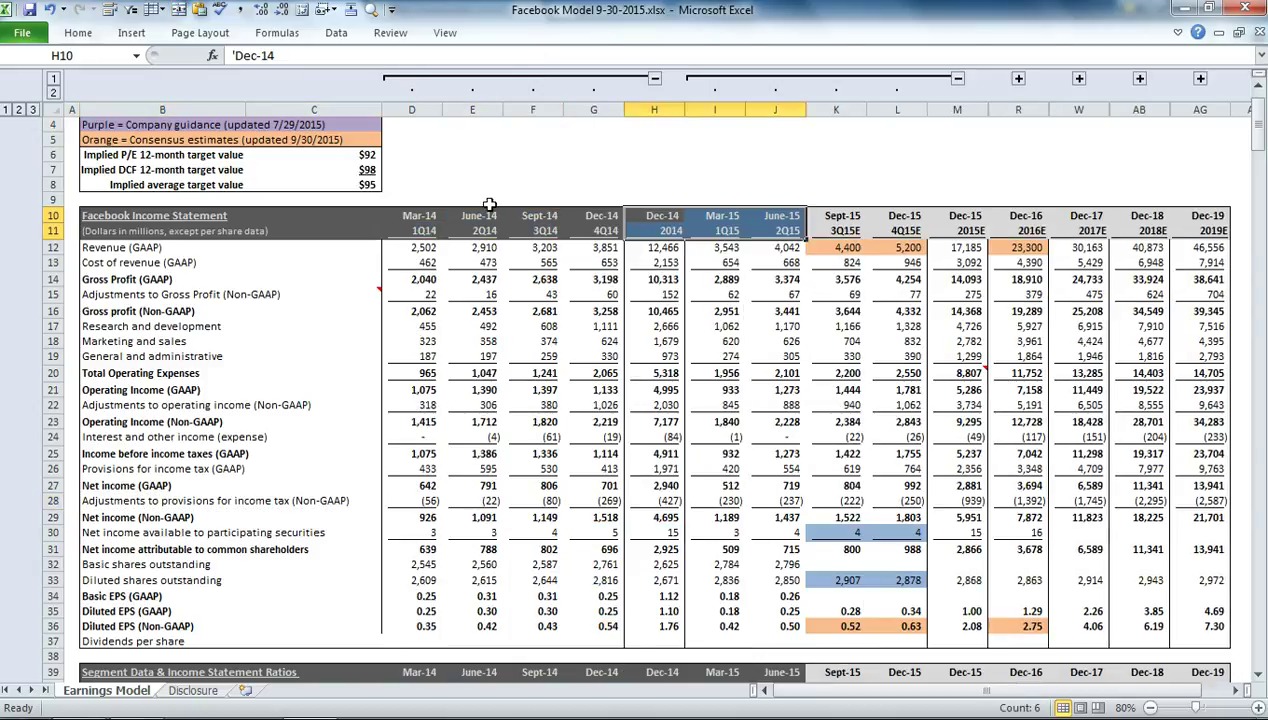
left_click_drag(432, 216, 1036, 224)
left_click(836, 216)
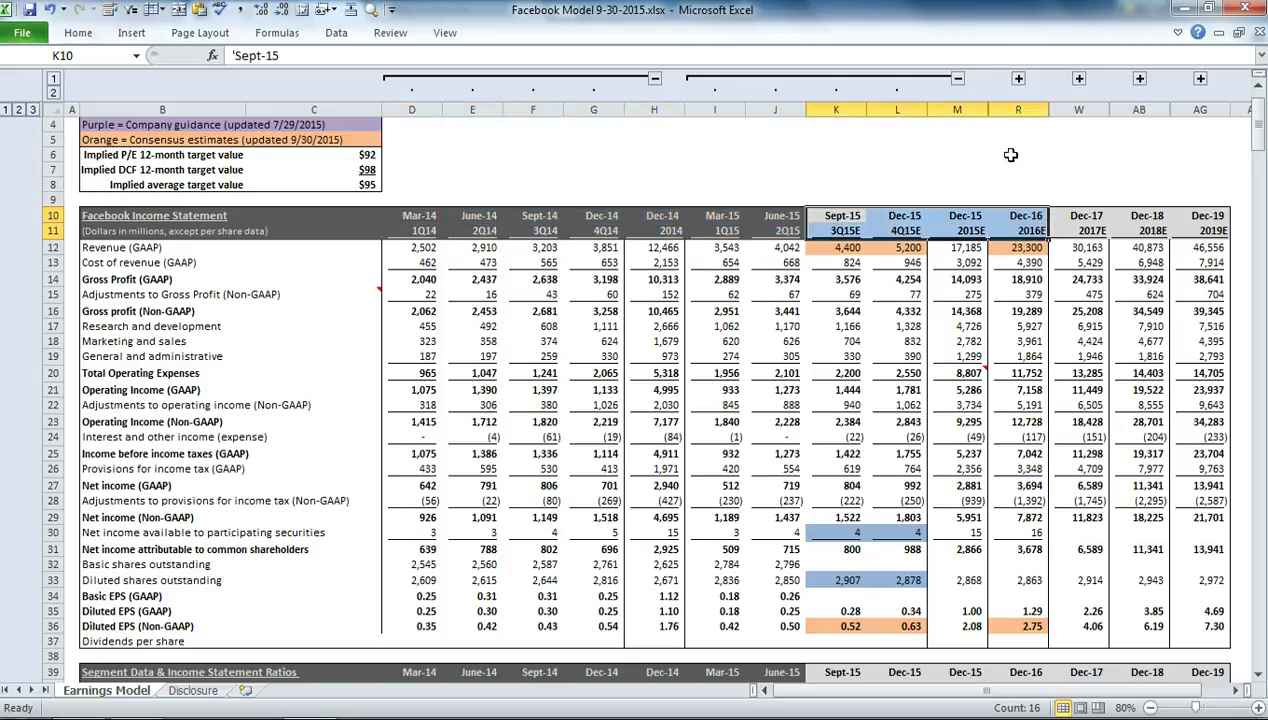
scroll(1011, 76, "right", 3)
Expand the Mar-16 to Dec-16 quarterly estimates and collapse the 2014 quarters, columns D:G, again.
left_click(836, 78)
left_click(896, 169)
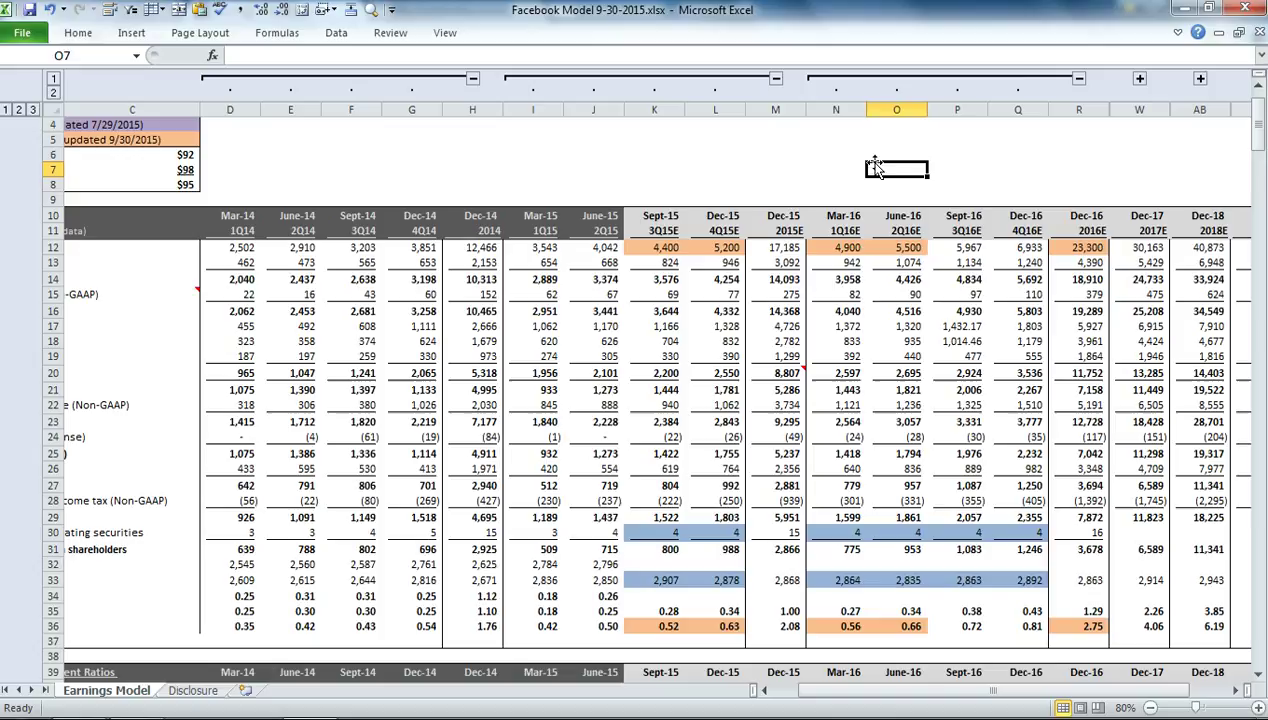
left_click(473, 78)
left_click(355, 166)
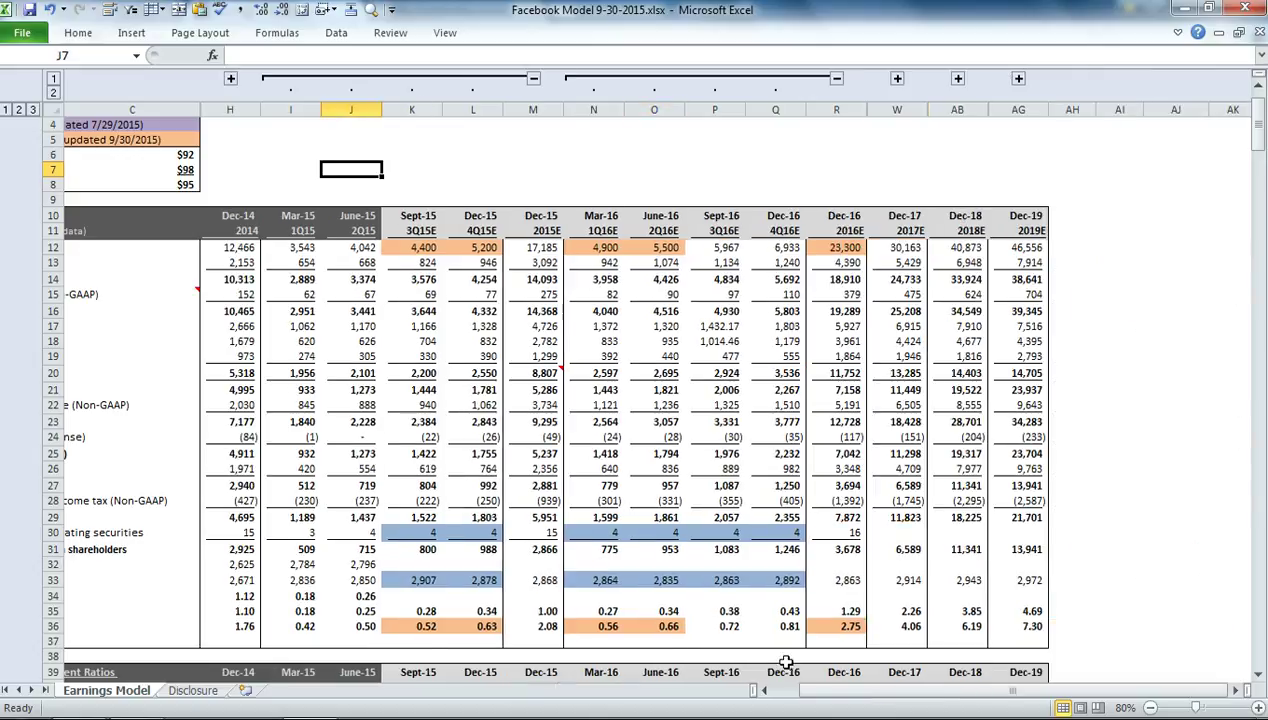
left_click_drag(838, 690, 760, 690)
left_click(600, 215)
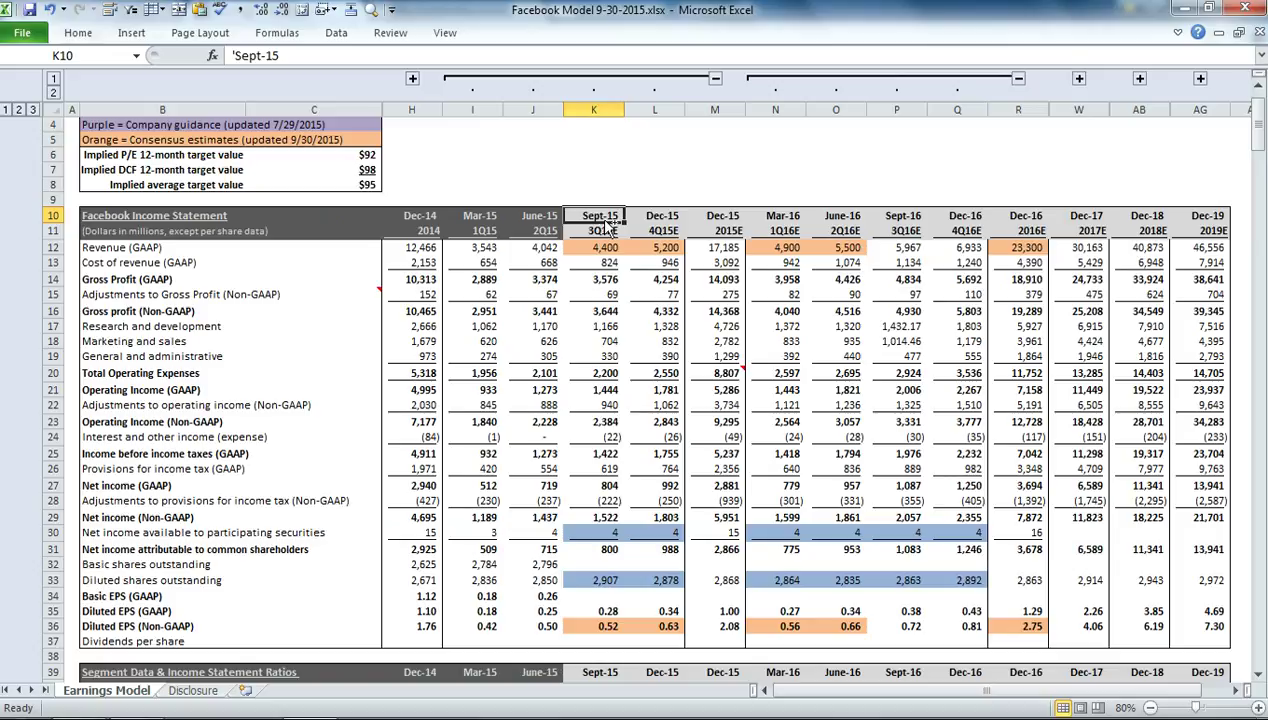
mouse_move(712, 373)
Open the Q2 2015 earnings call transcript and search 'guidan' to reach the expense guidance.
left_click(79, 709)
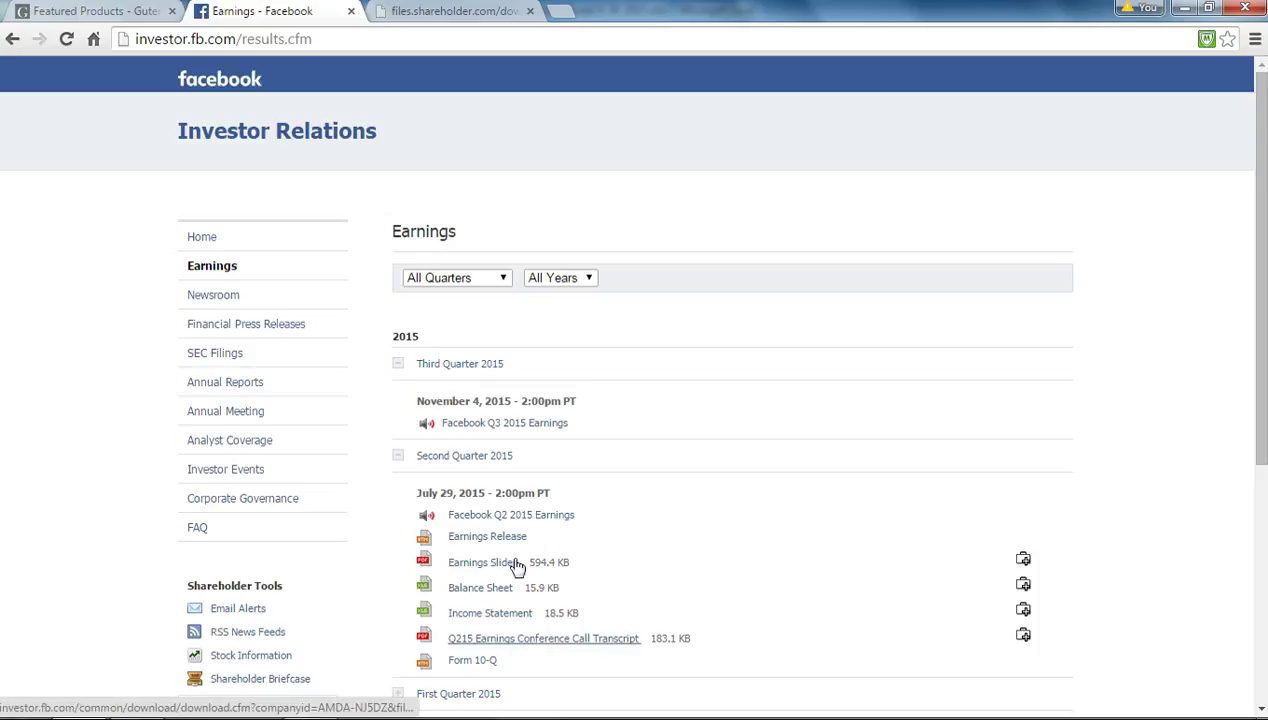
left_click(446, 12)
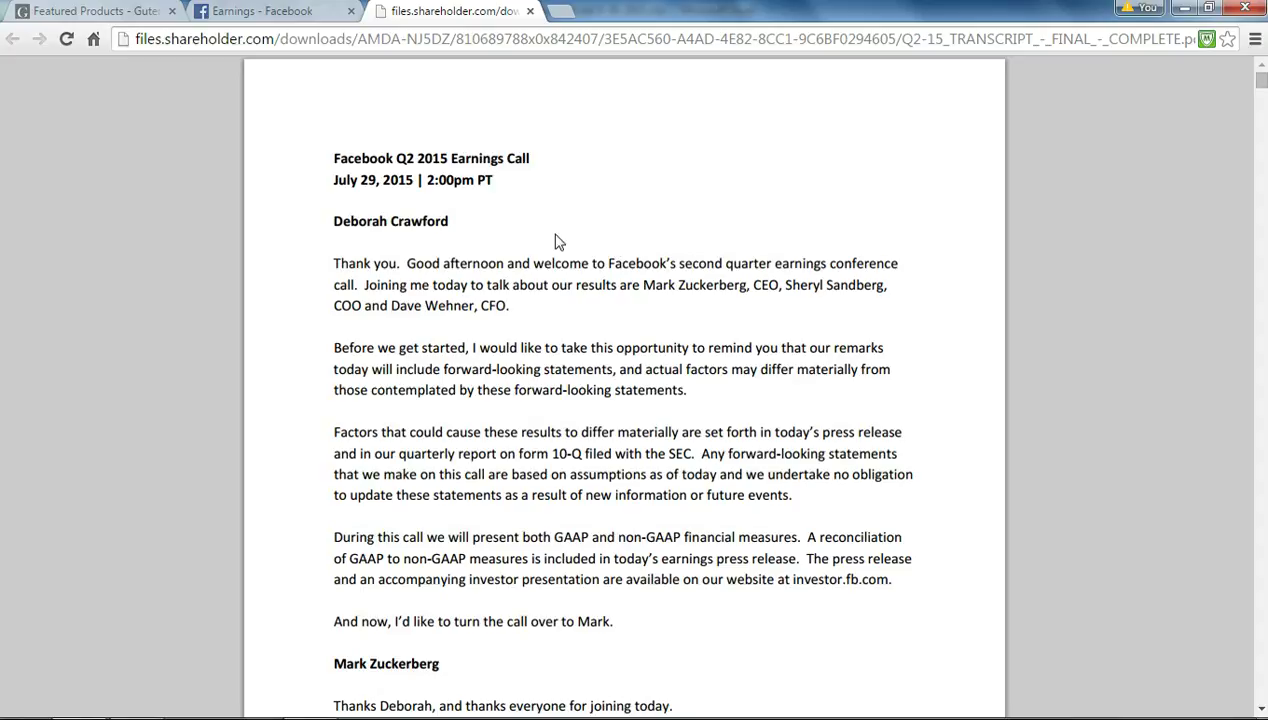
key("ctrl+f")
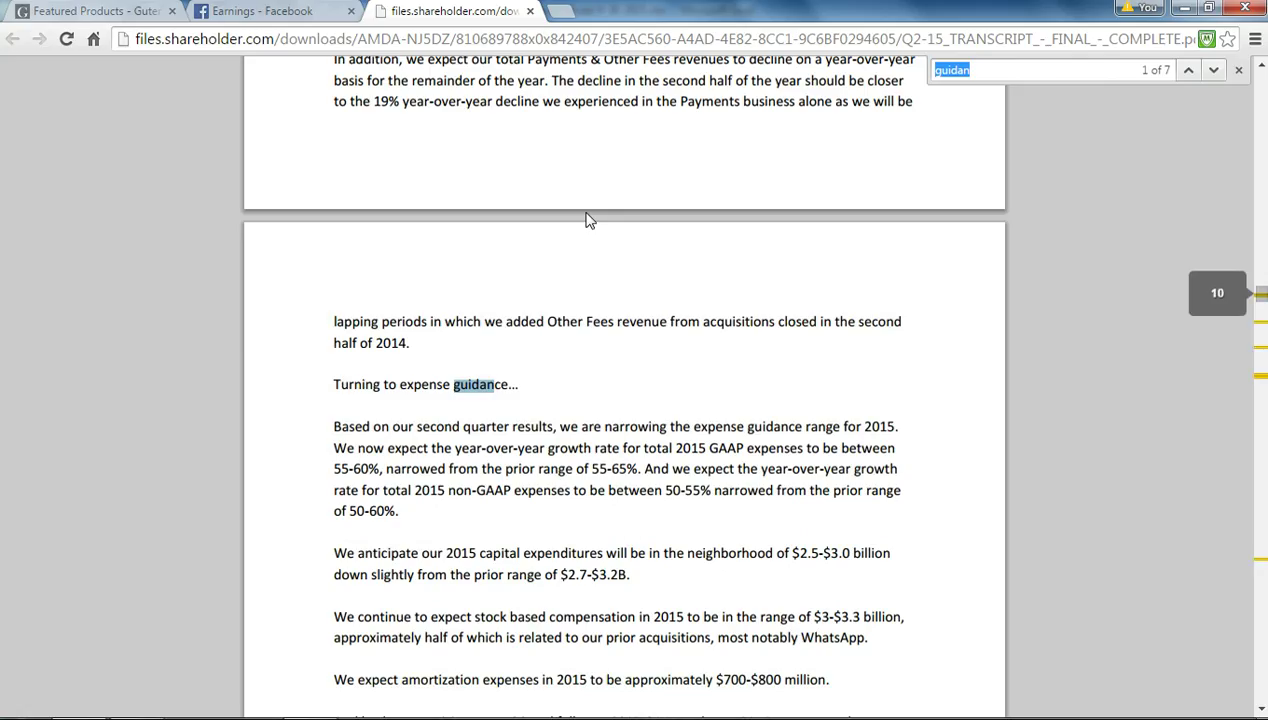
left_click(1237, 70)
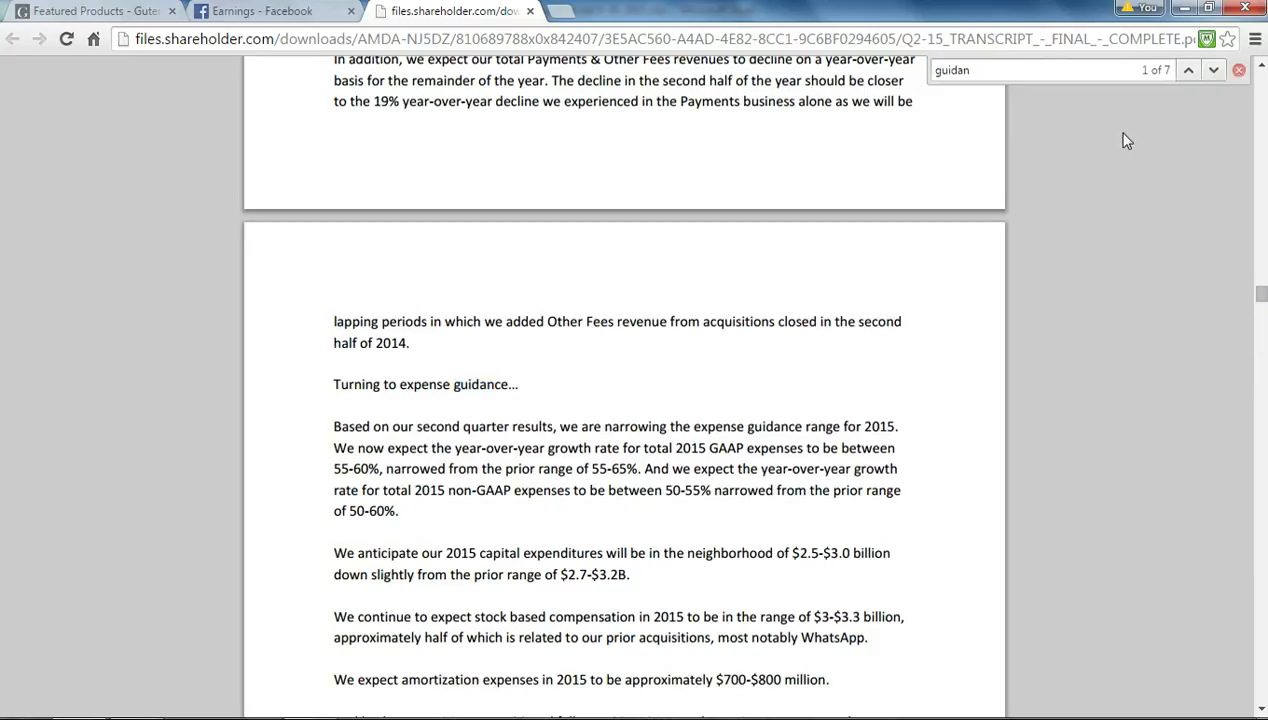
Scroll the transcript and highlight the sentence narrowing 2015 GAAP expense growth to 55-60%.
scroll(567, 395, "down", 1)
scroll(567, 393, "down", 1)
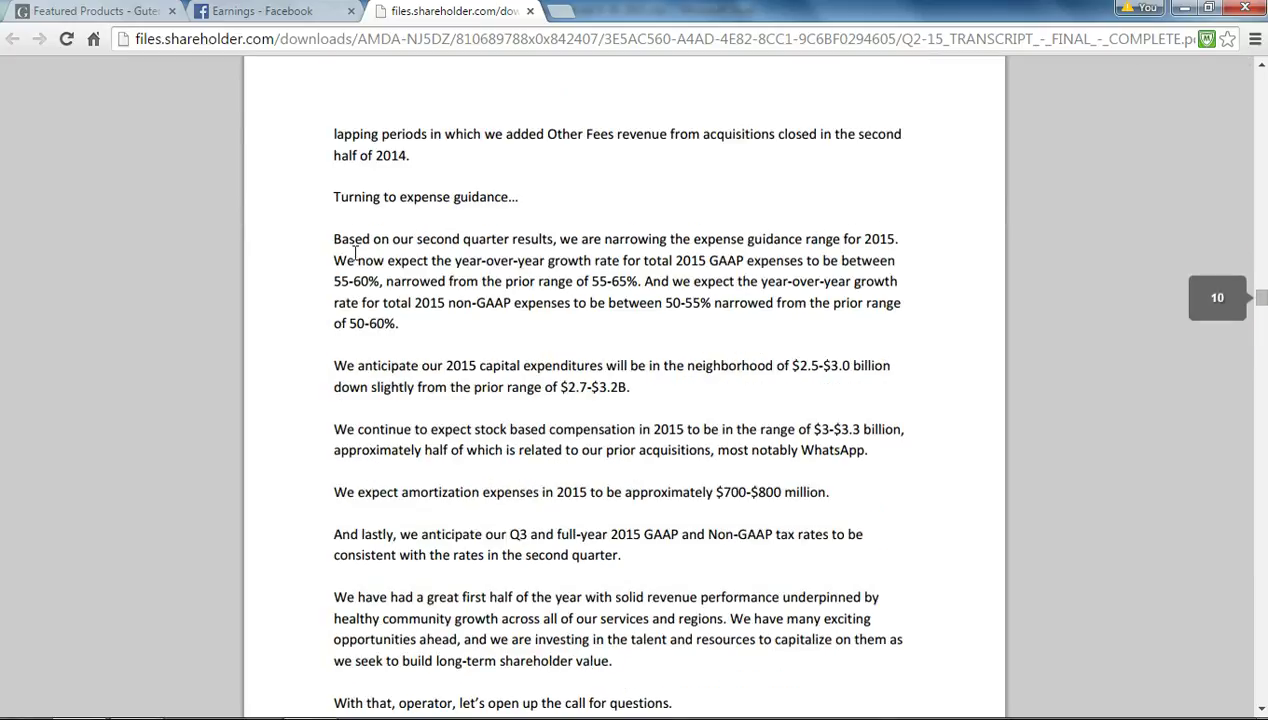
scroll(350, 220, "down", 1)
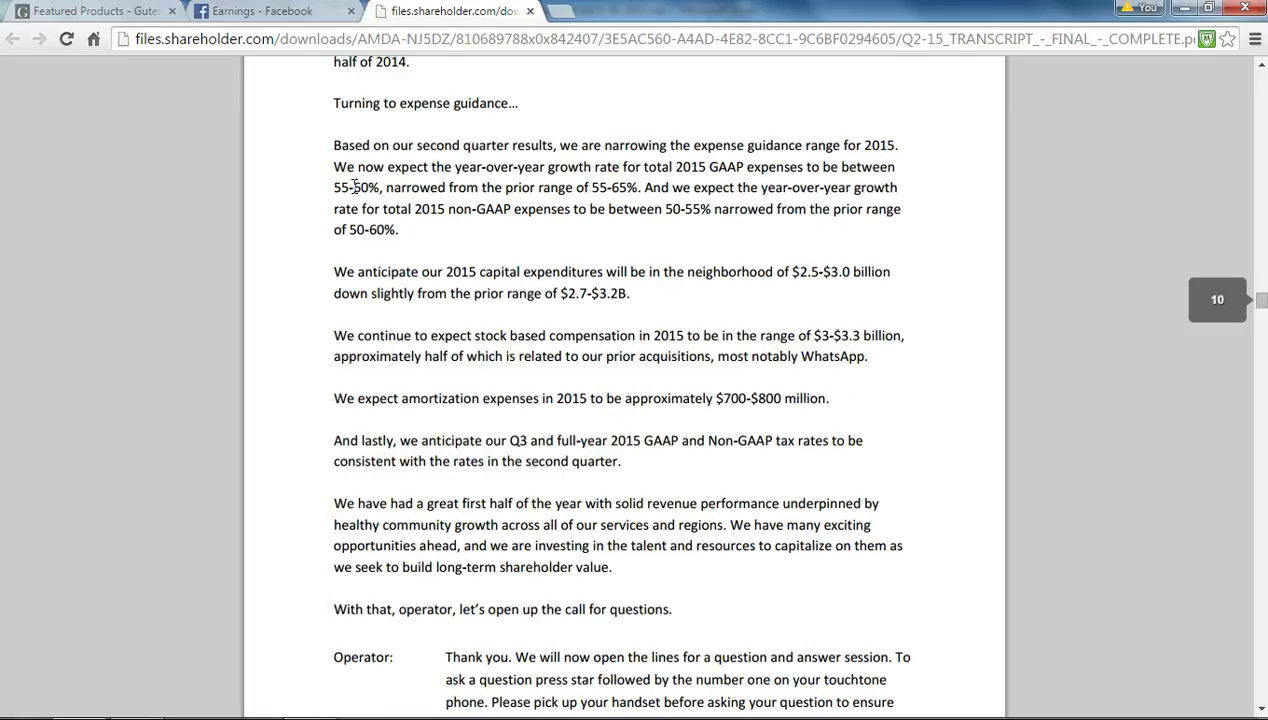
left_click_drag(387, 148, 586, 335)
left_click(408, 245)
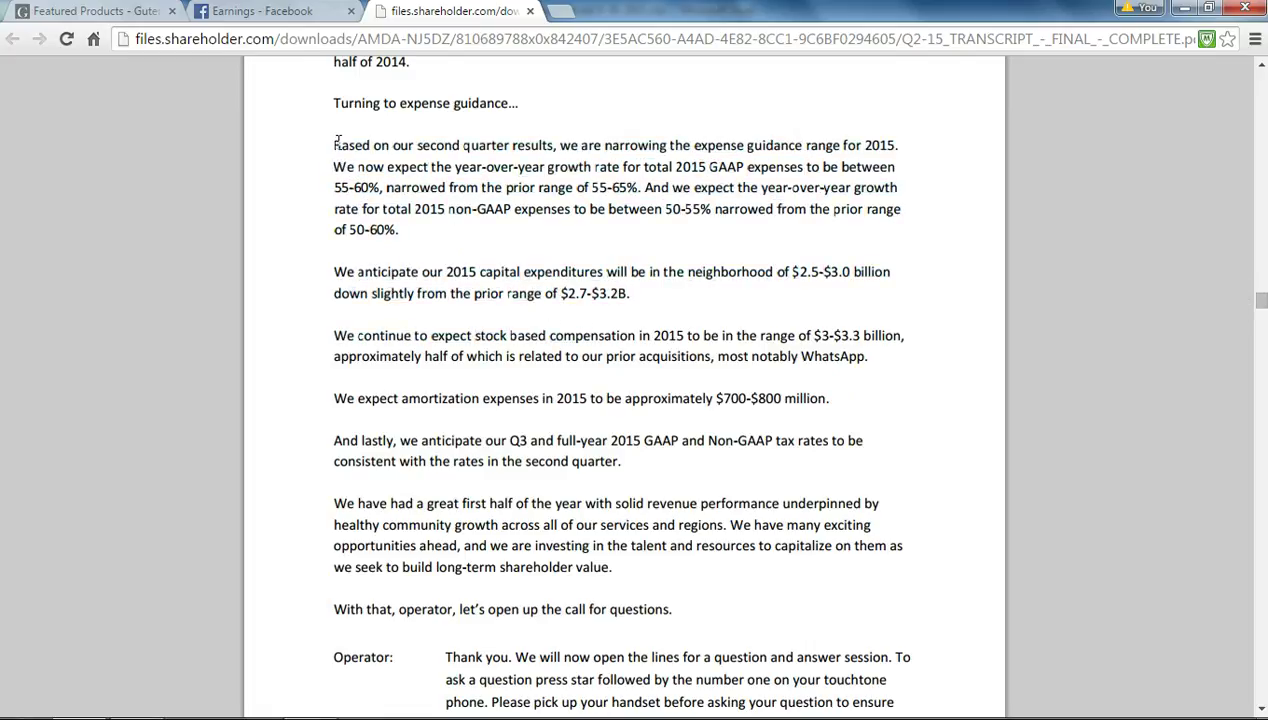
left_click_drag(337, 140, 449, 224)
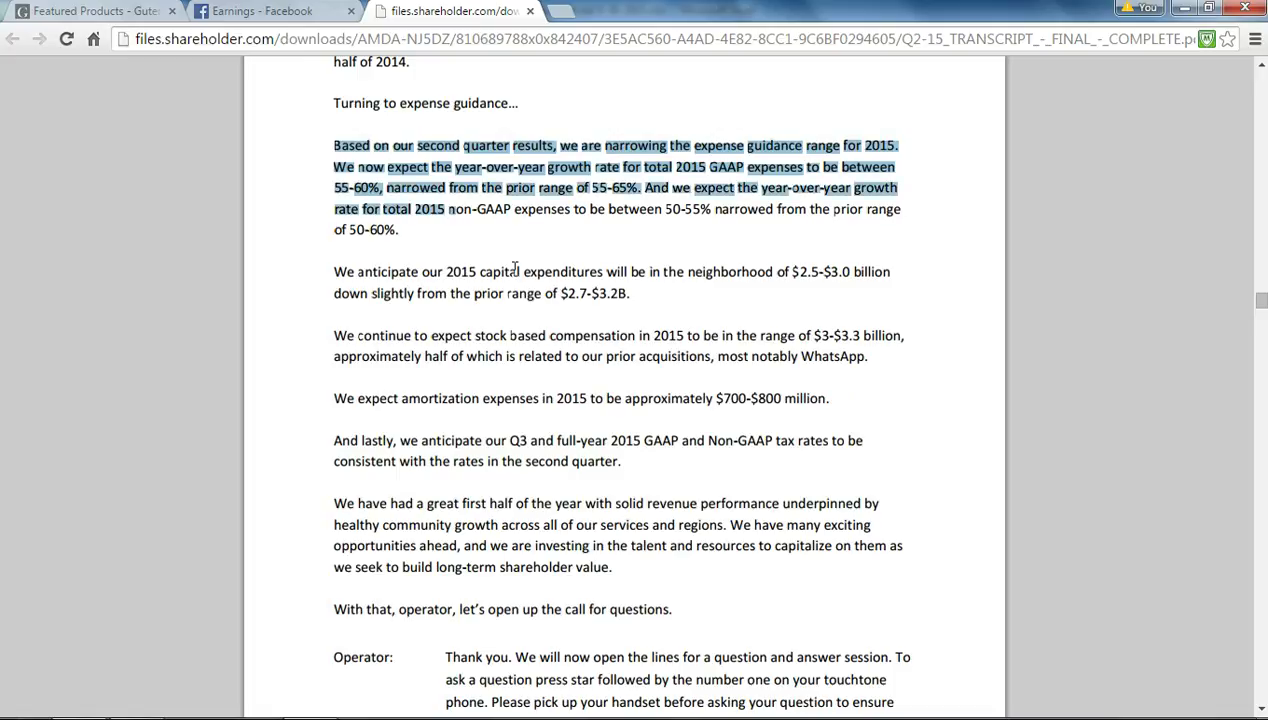
left_click_drag(515, 268, 612, 474)
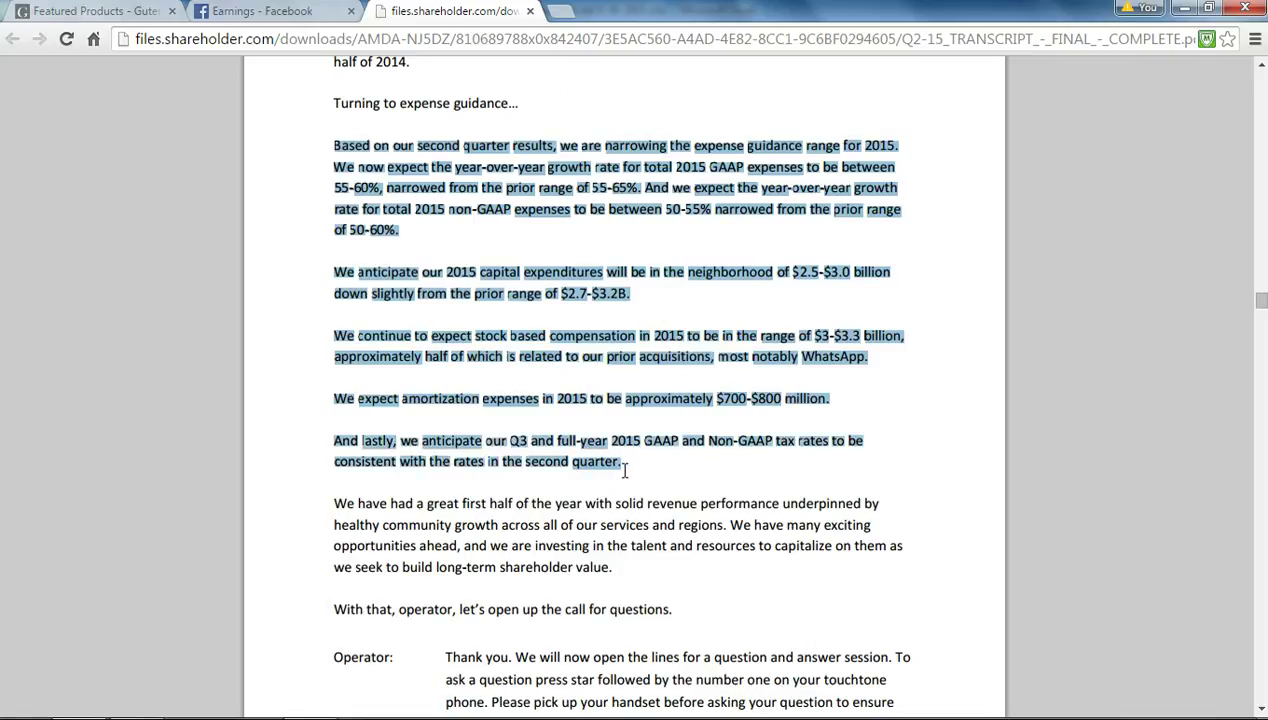
left_click(390, 152)
left_click_drag(336, 141, 377, 188)
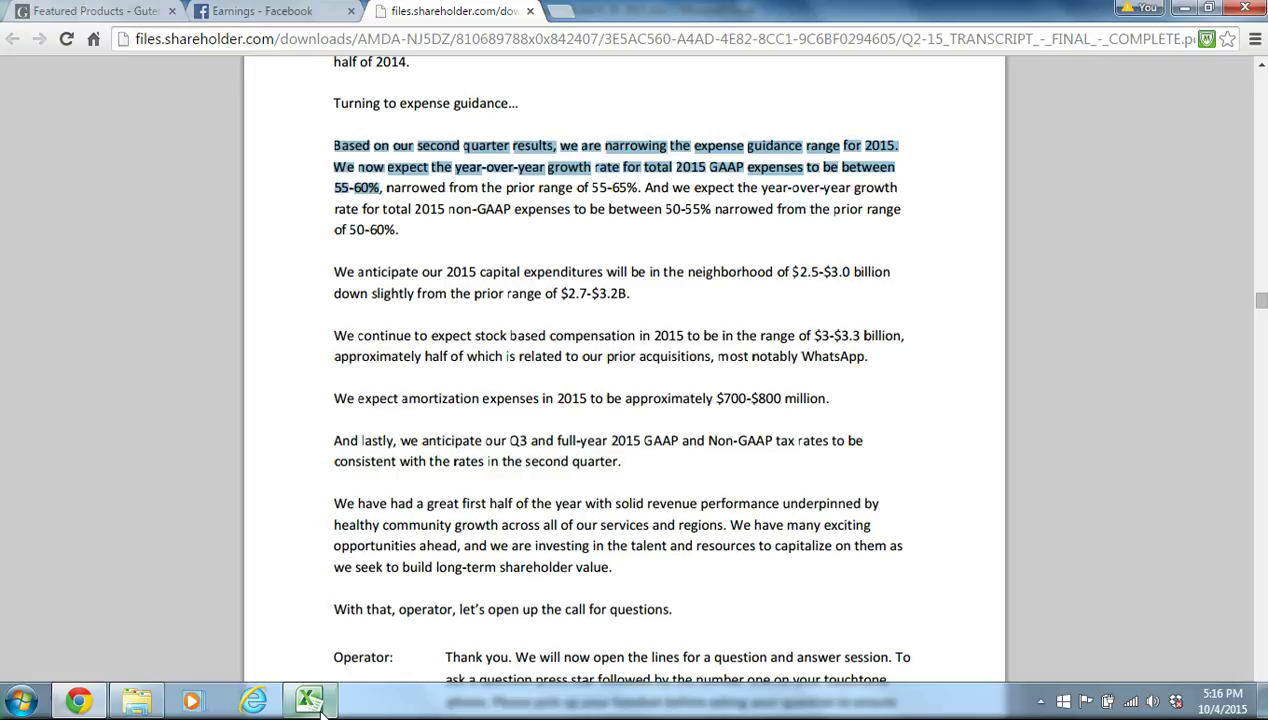
Return to the Excel model and inspect Dec-15 expense formulas and Sept-15 non-GAAP diluted EPS.
left_click(312, 702)
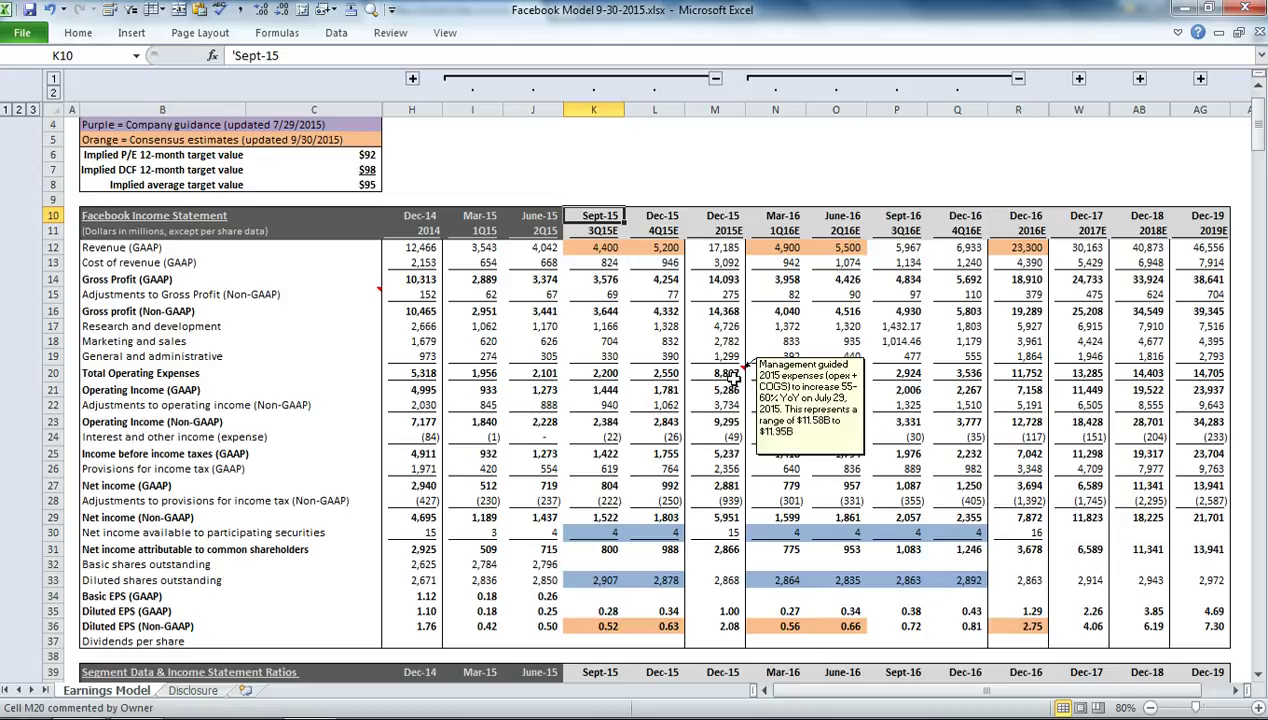
left_click(718, 372)
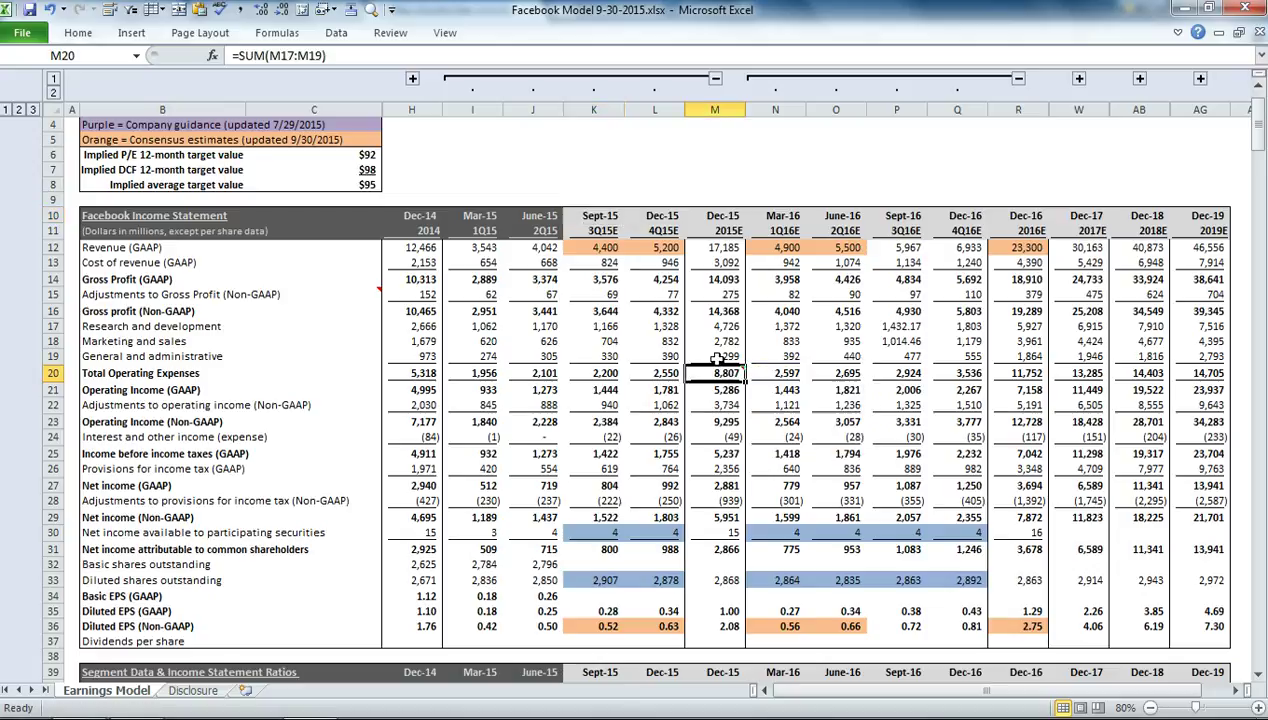
left_click(724, 262, "ctrl")
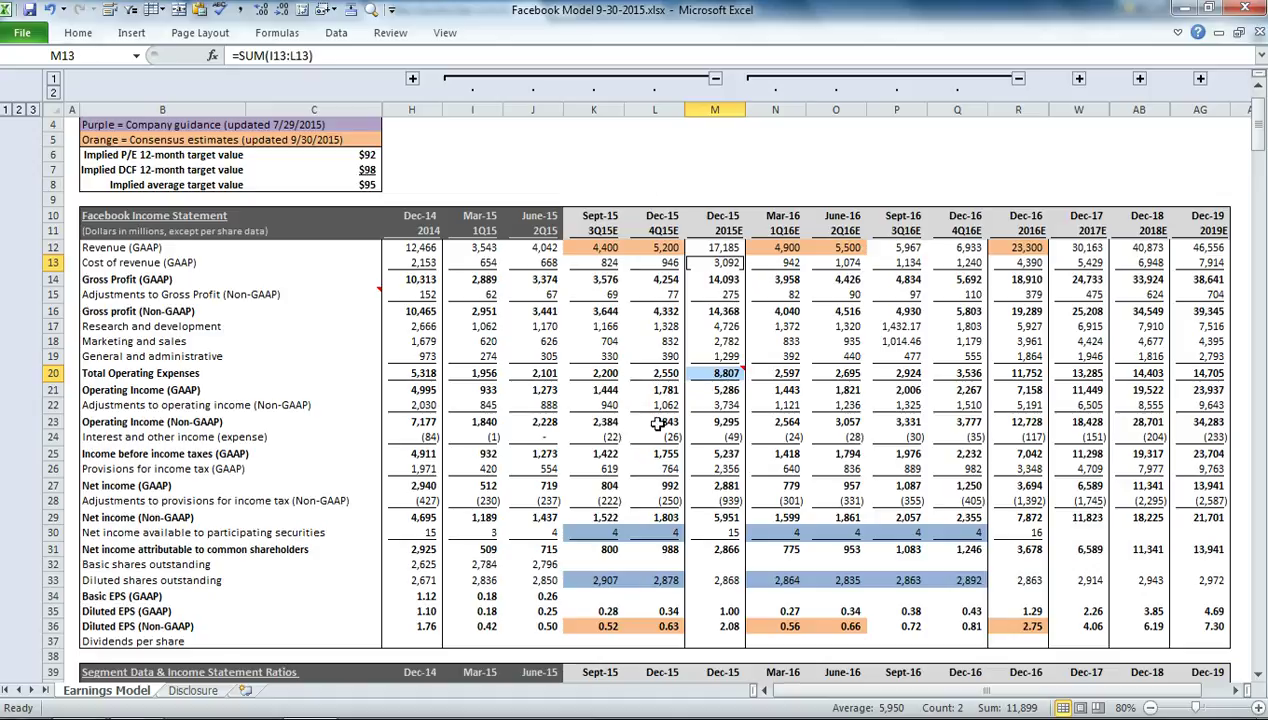
left_click(598, 625)
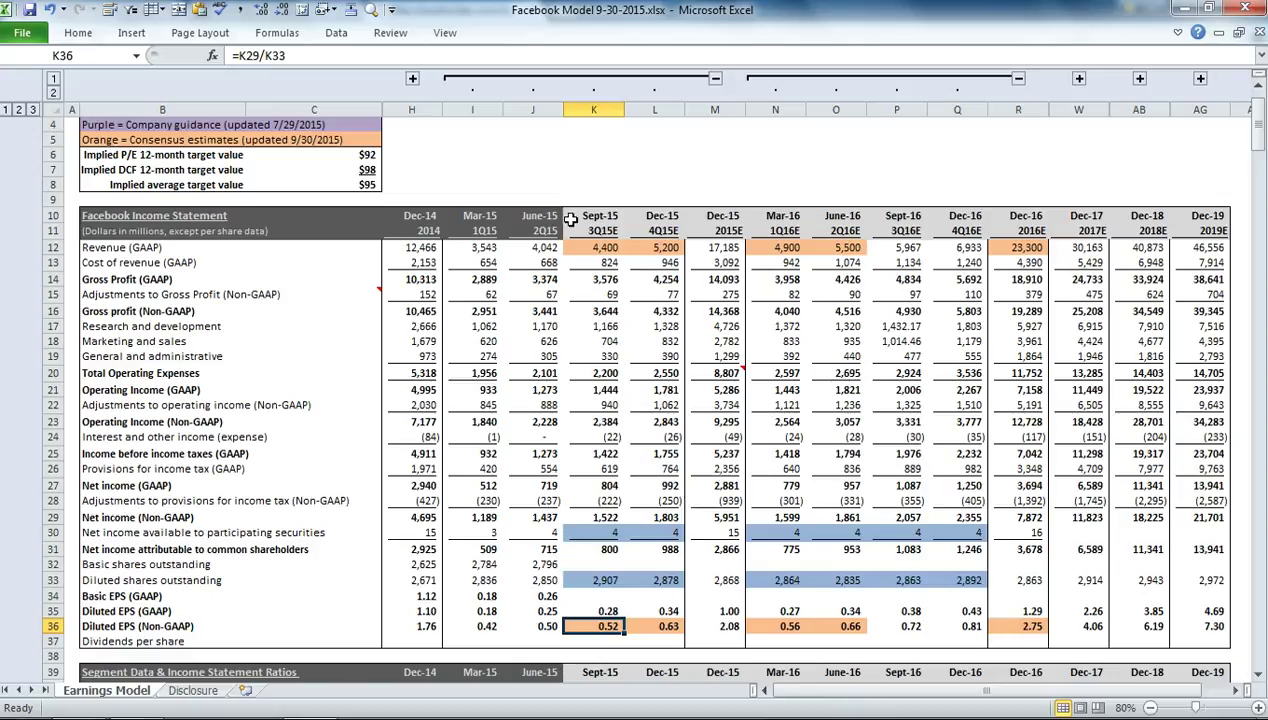
Highlight the Sept-15 column from revenue to EPS, then select I12 as the freeze point.
left_click(592, 187)
left_click_drag(593, 247, 594, 628)
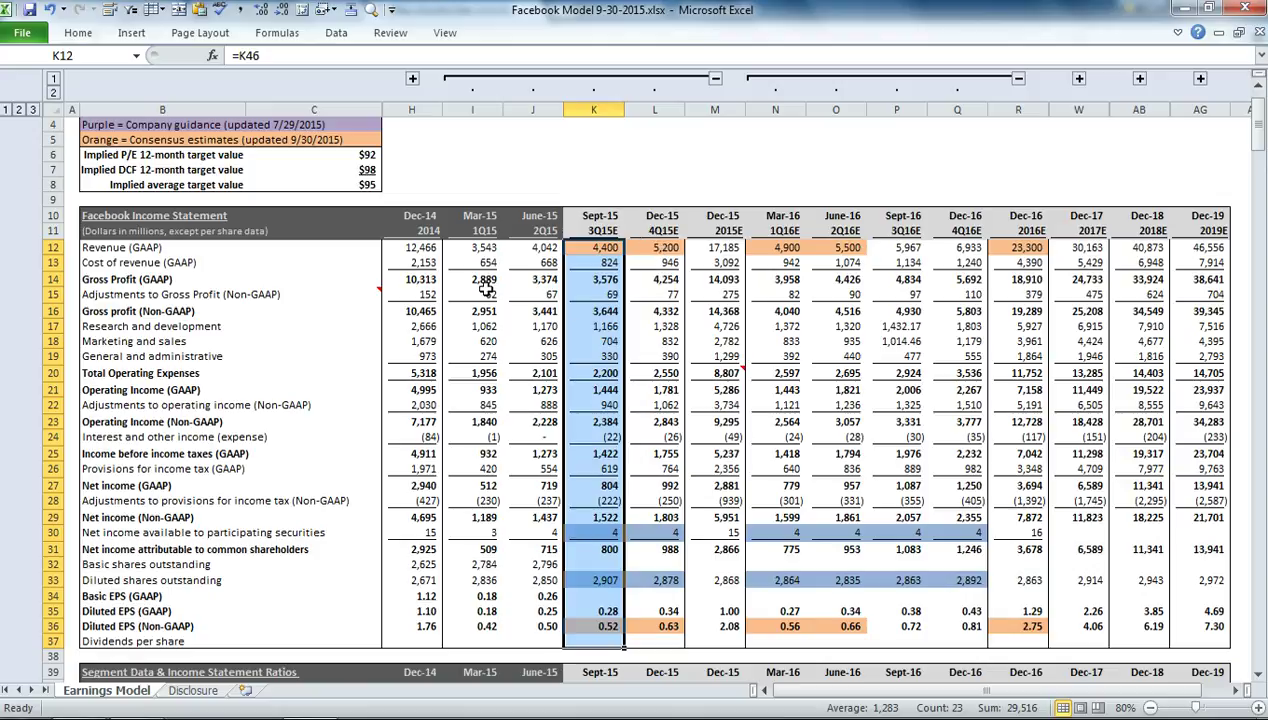
left_click(462, 250)
left_click(440, 34)
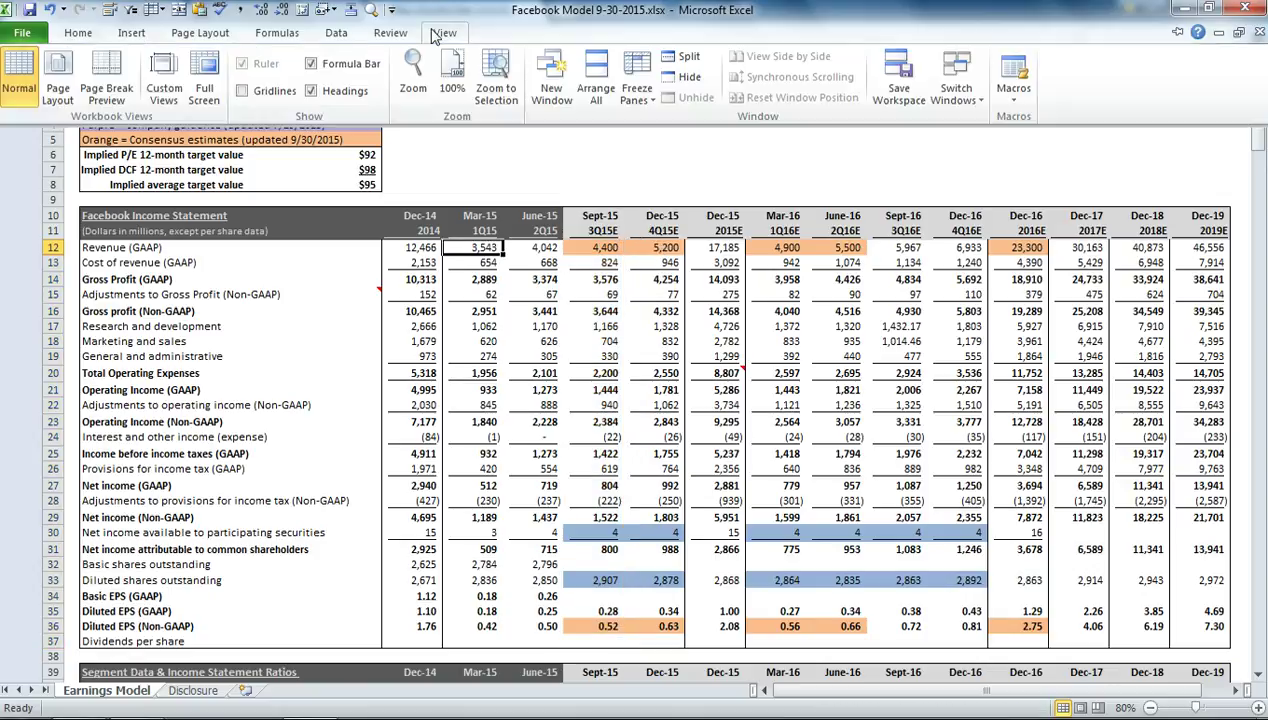
Freeze panes at I12, then scroll down to the regional MAU, ARPU and margin driver rows.
left_click(640, 92)
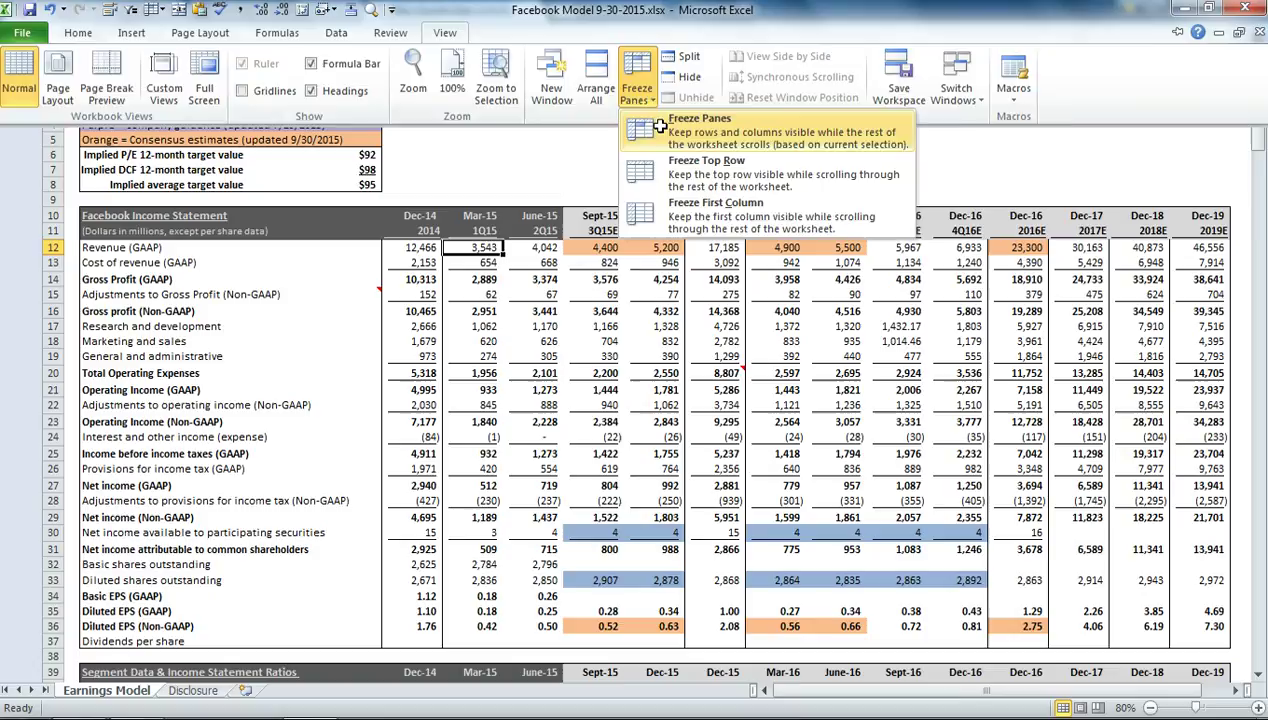
left_click(695, 125)
key("ctrl+F1")
left_click(533, 169)
scroll(557, 204, "down", 5)
scroll(557, 204, "down", 3)
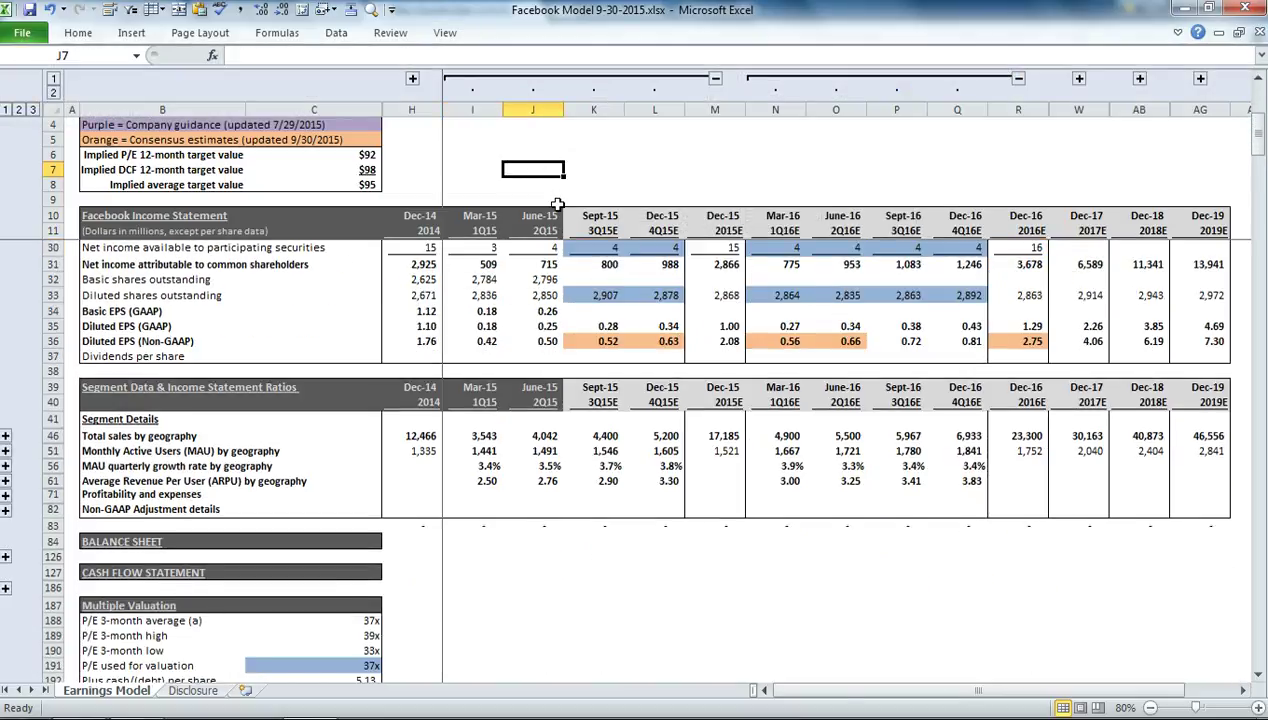
scroll(557, 204, "up", 1)
scroll(557, 204, "down", 1)
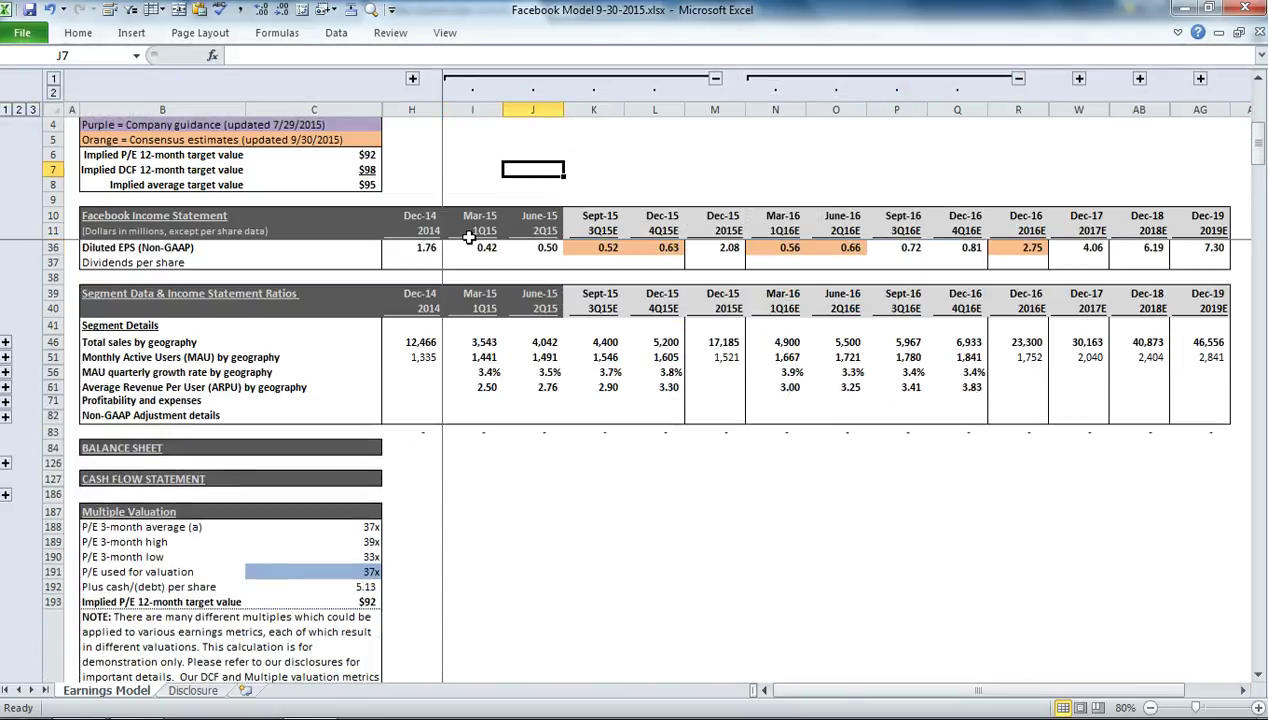
scroll(433, 295, "down", 2)
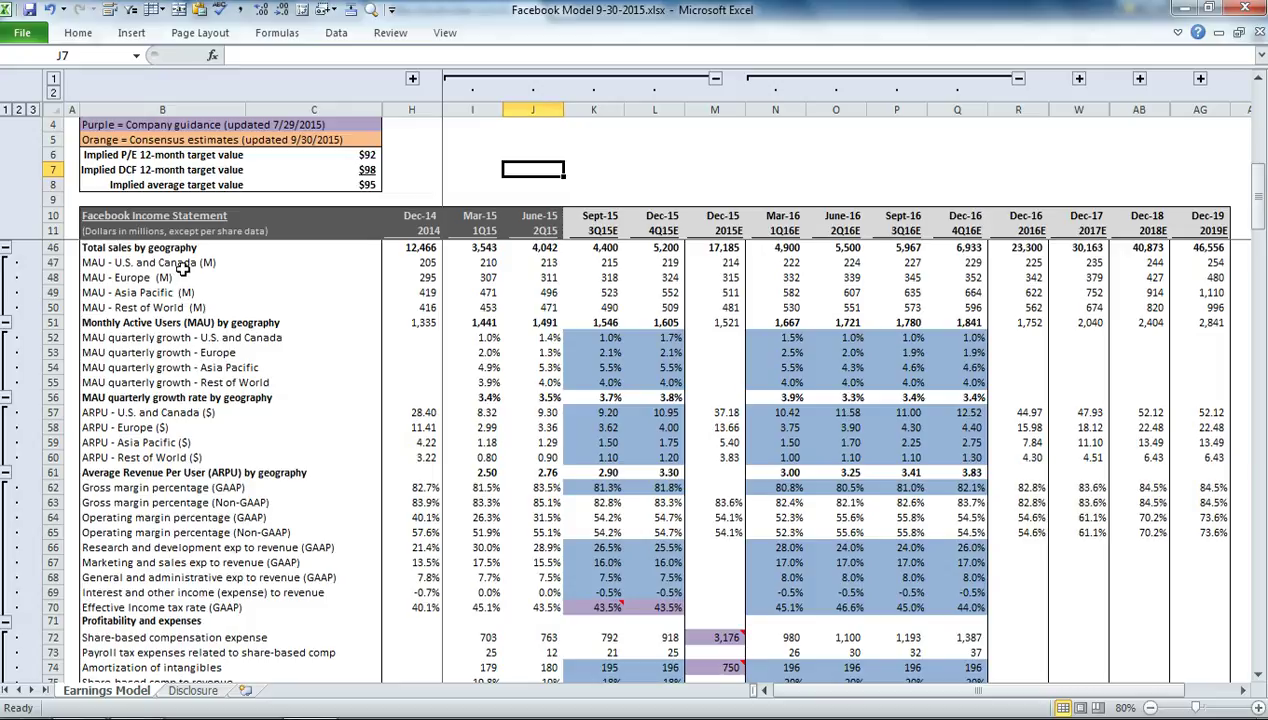
left_click(604, 262)
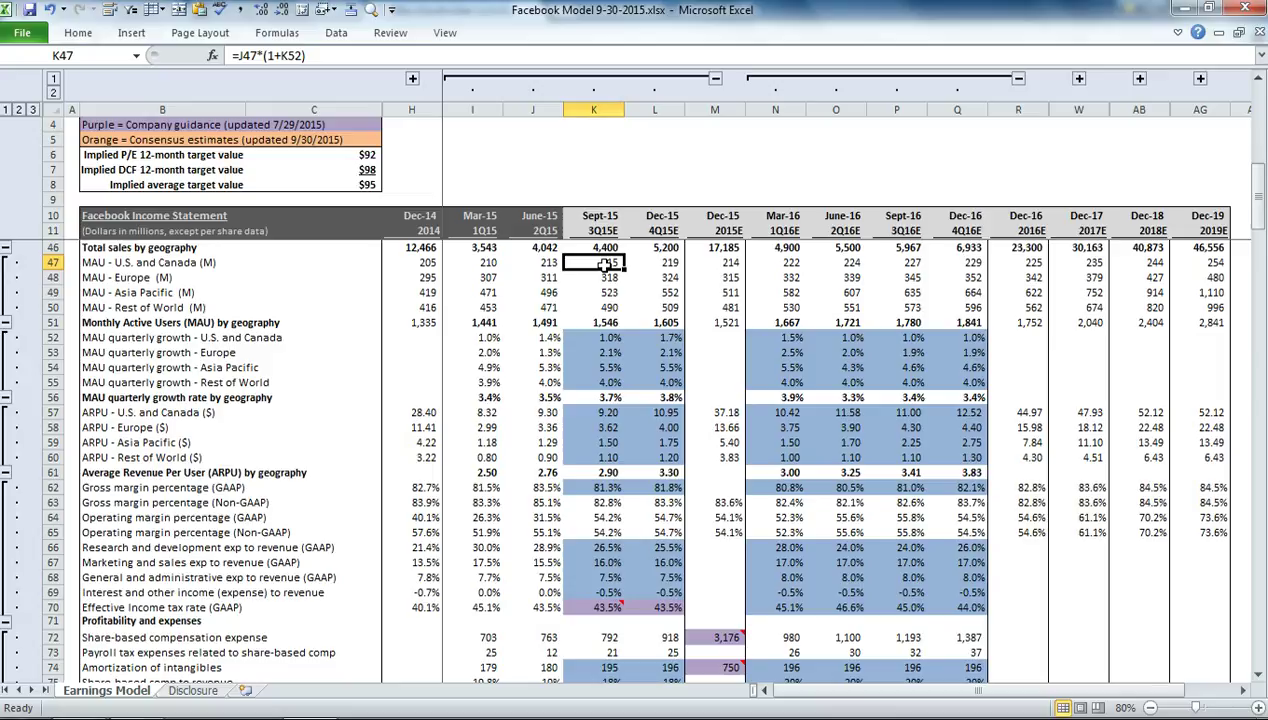
double_click(600, 264)
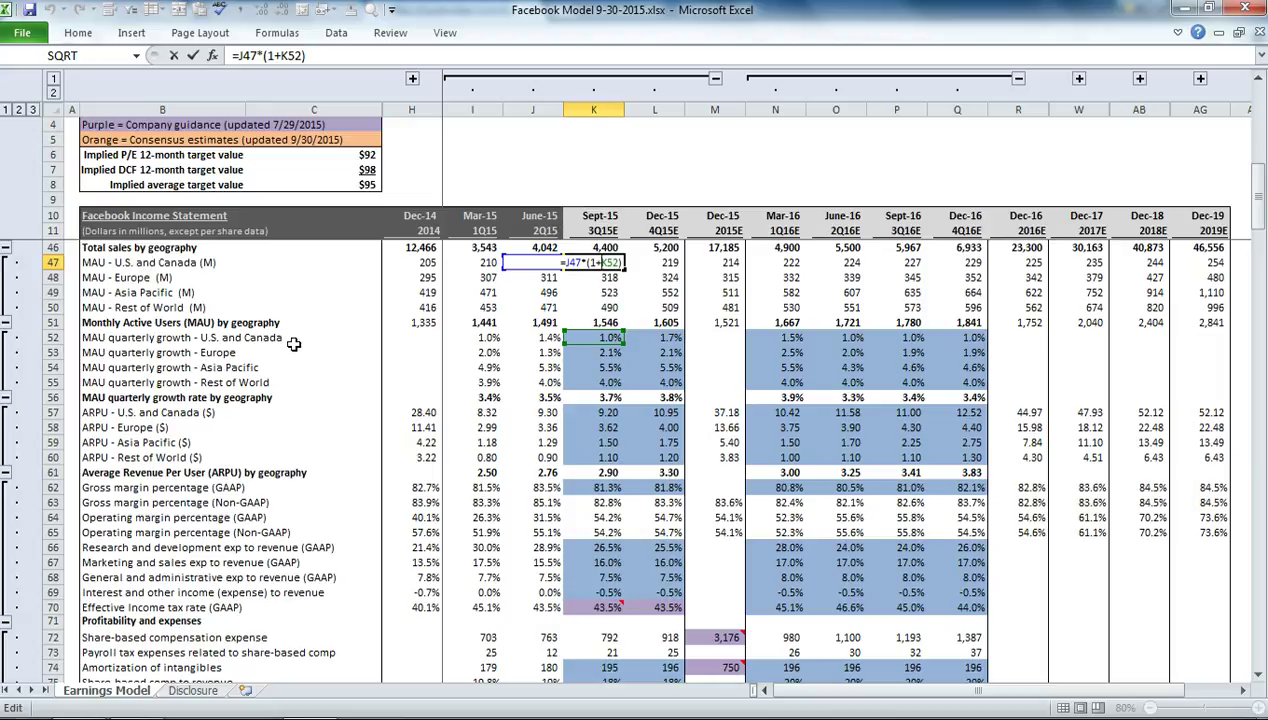
key("Tab")
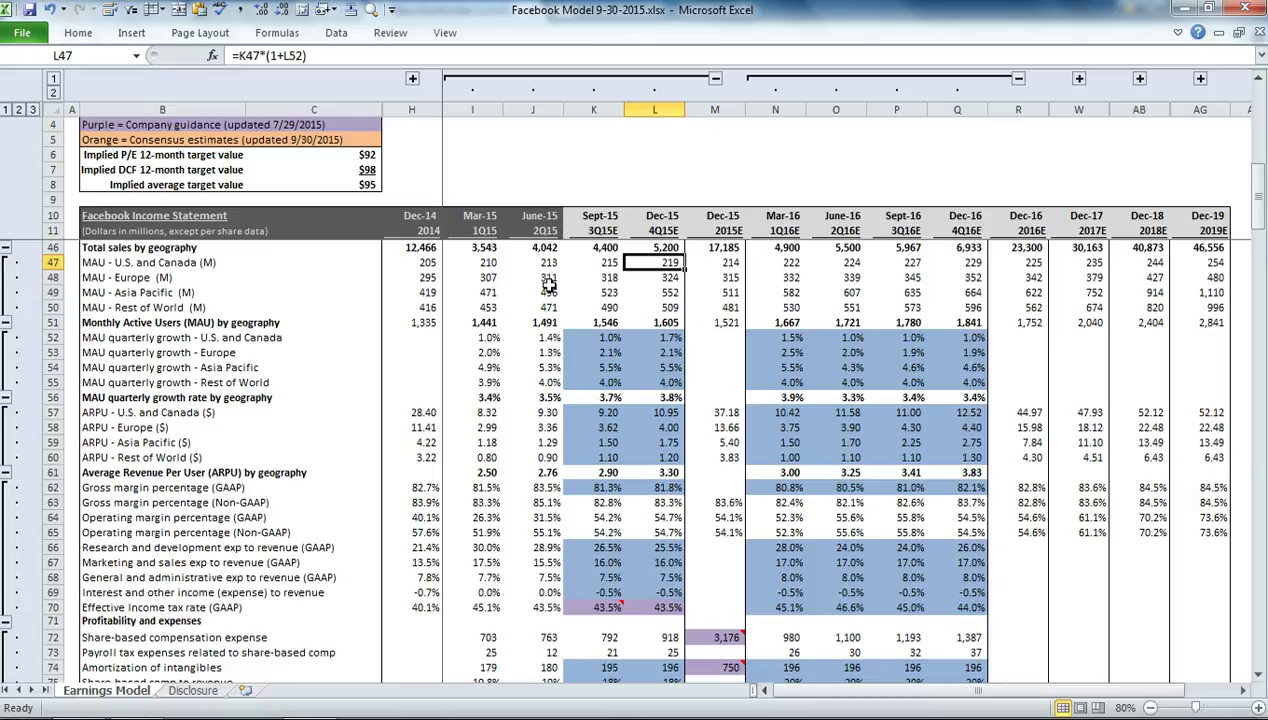
left_click(538, 264)
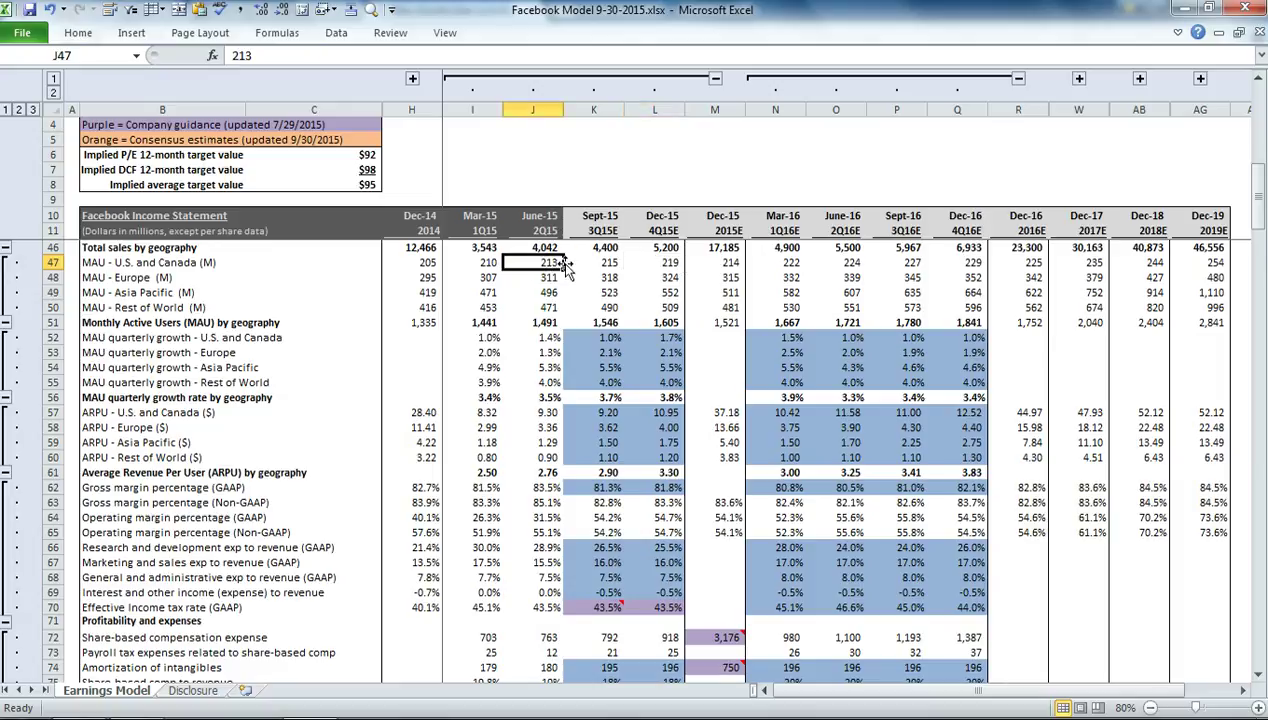
left_click(594, 260)
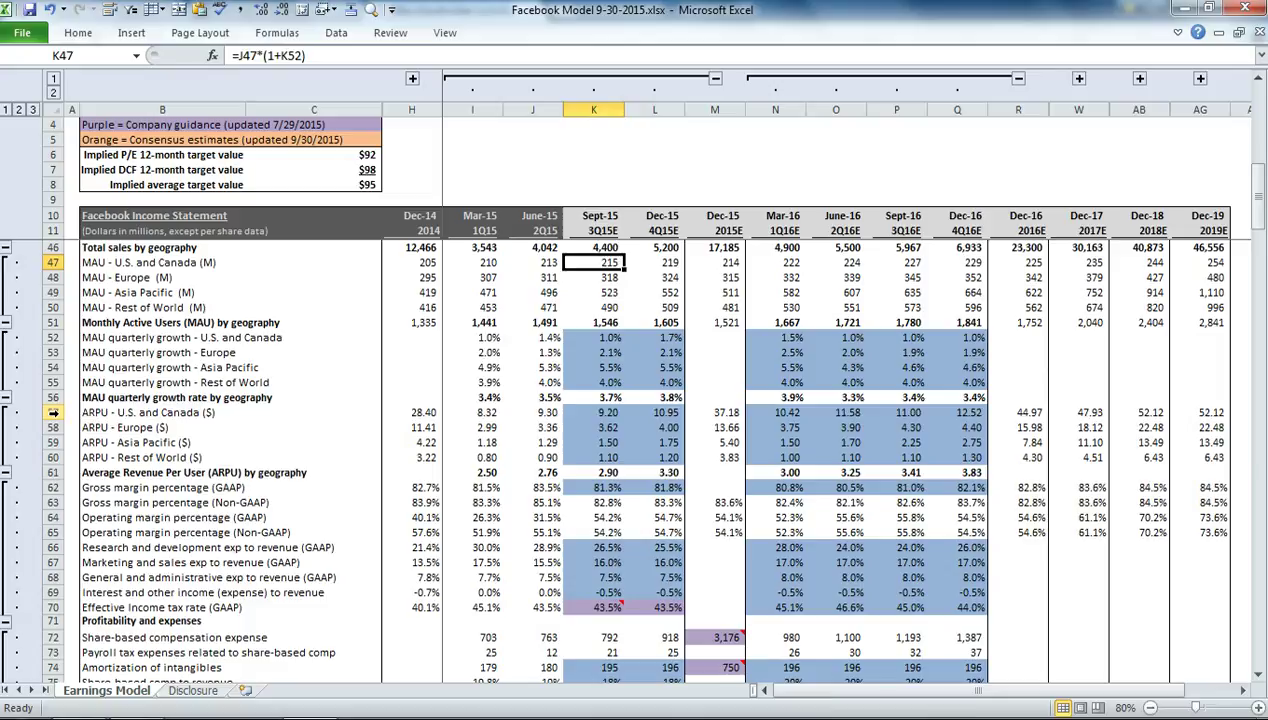
left_click_drag(52, 412, 52, 472)
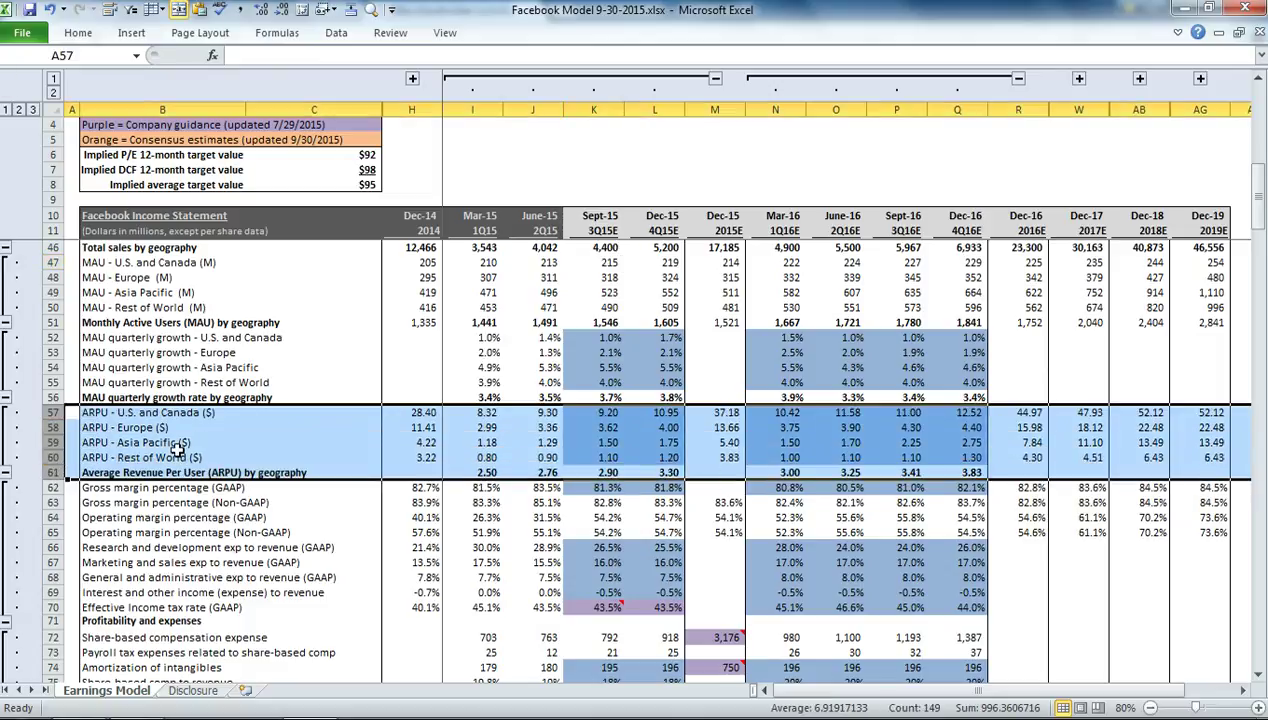
left_click(574, 412)
left_click(547, 413)
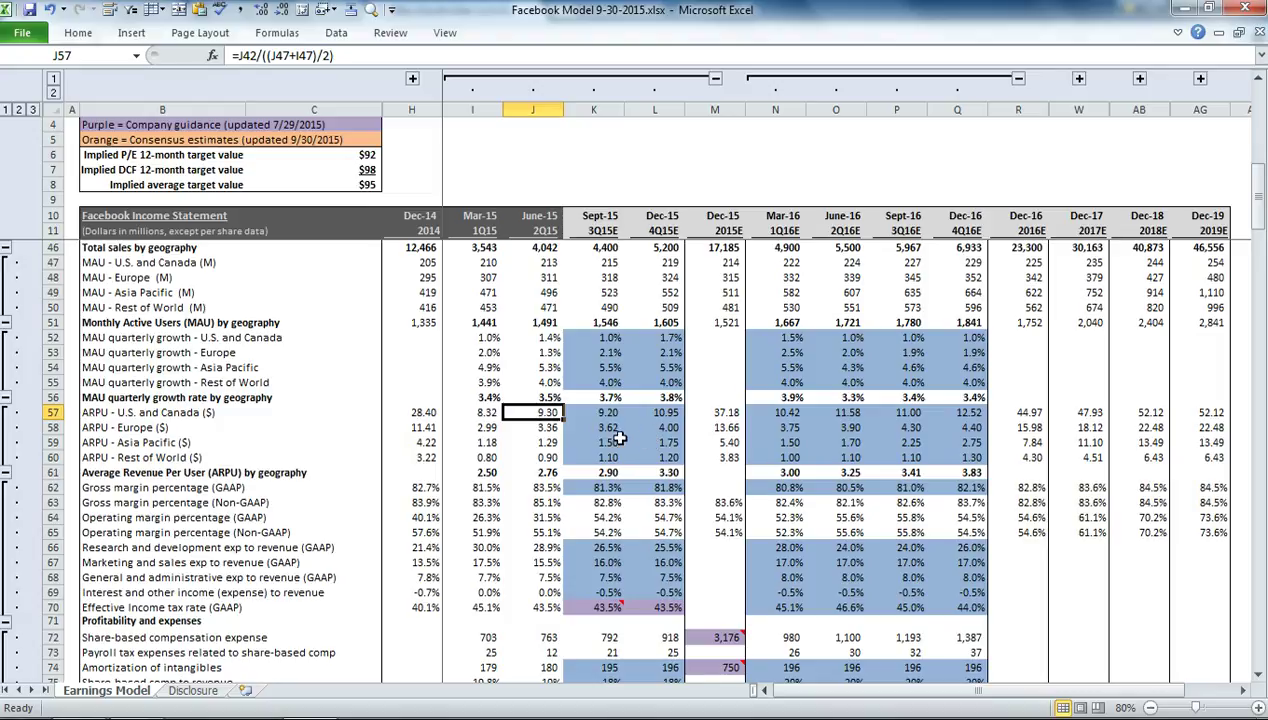
left_click(593, 412)
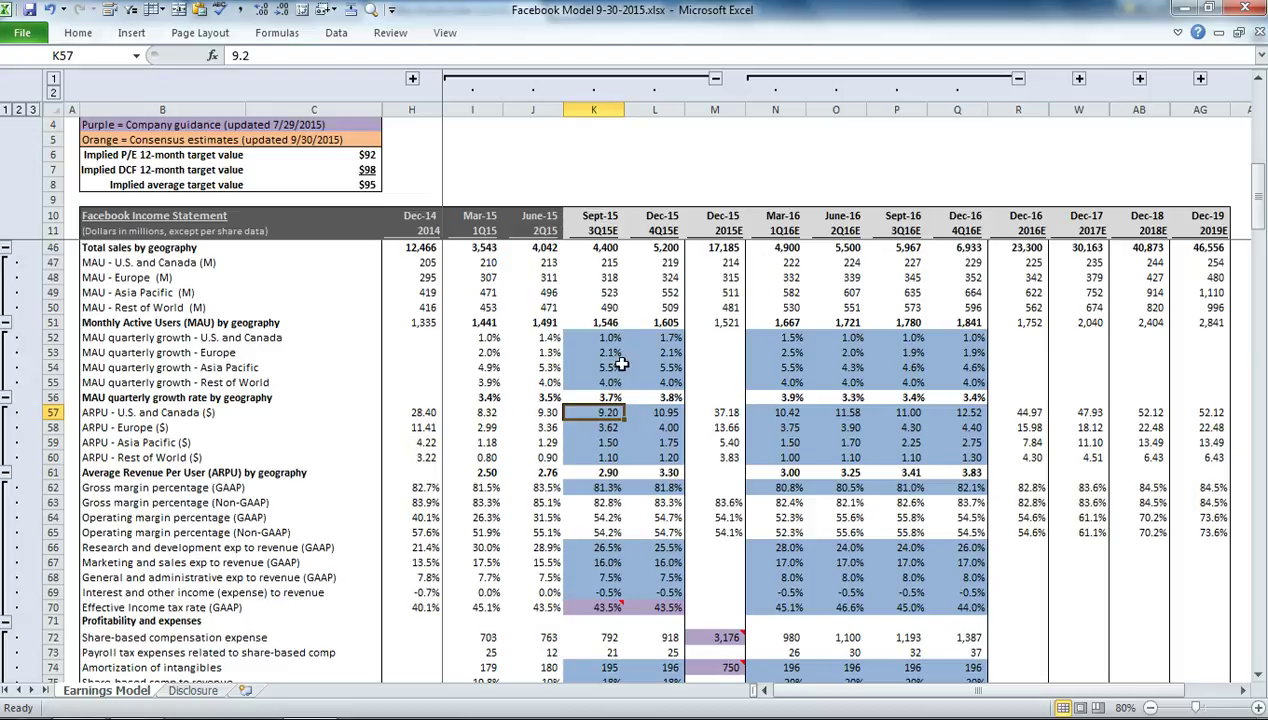
double_click(605, 263)
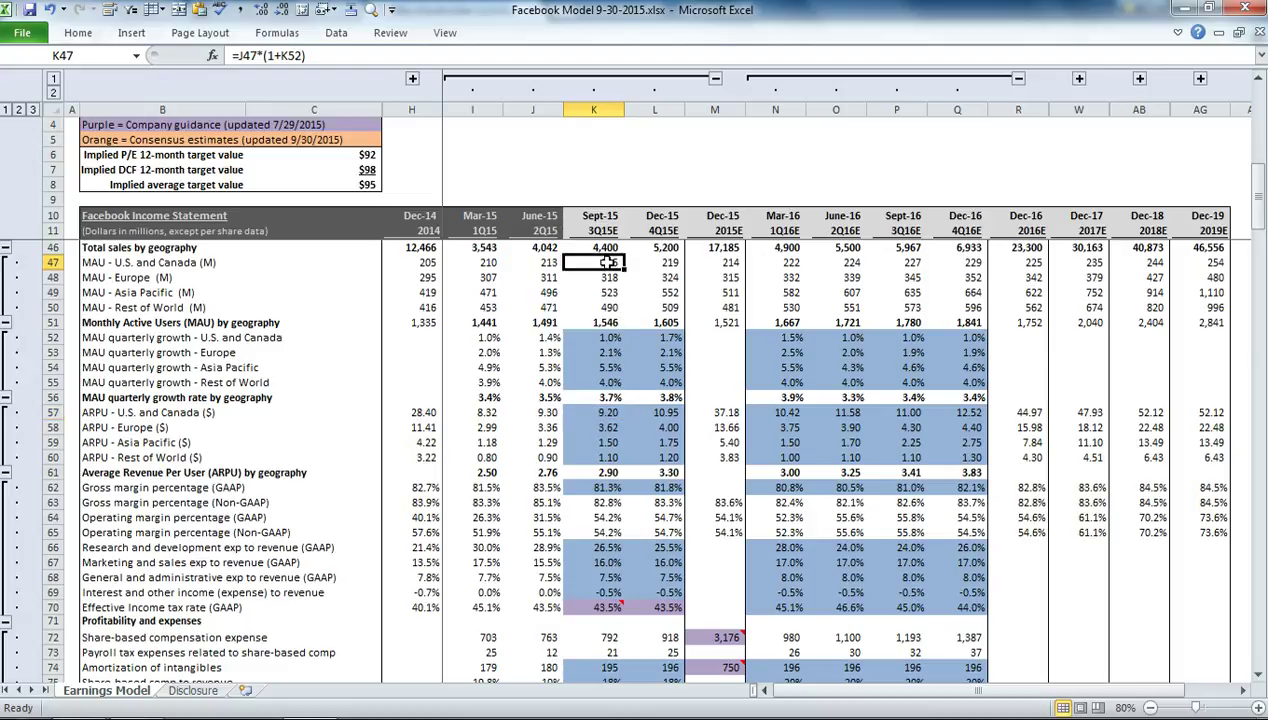
key("Tab")
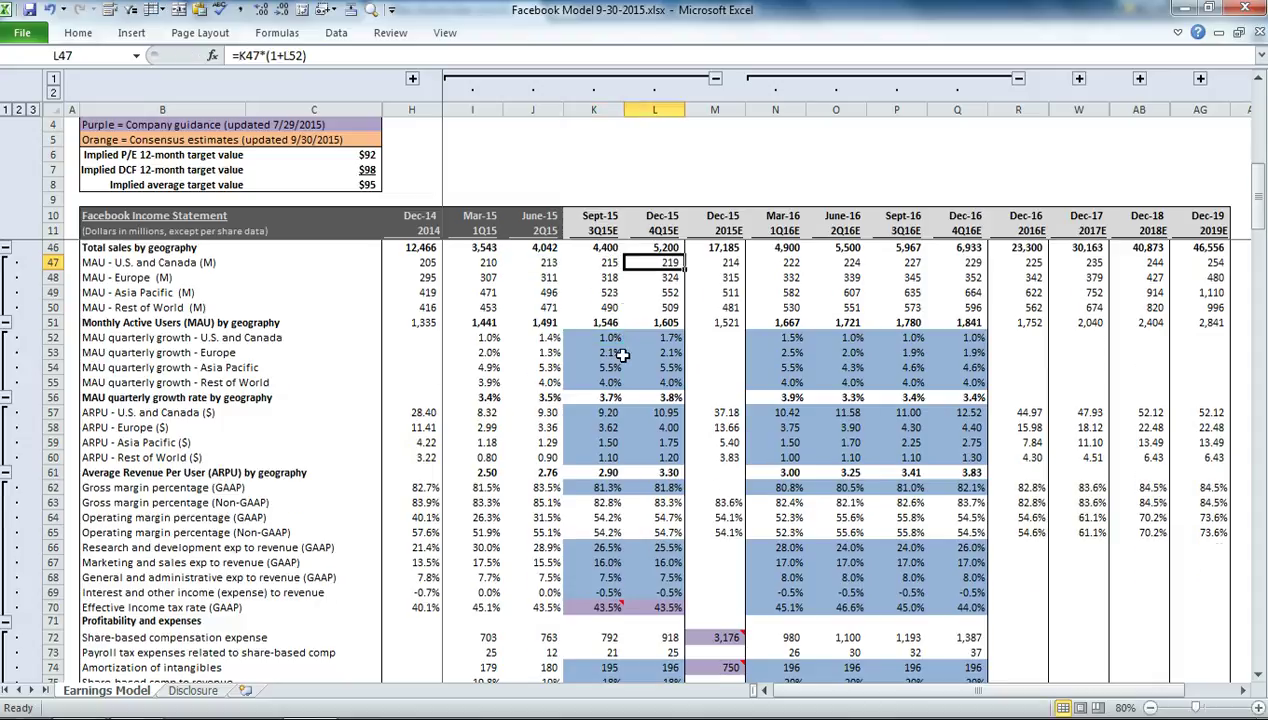
scroll(600, 352, "up", 2)
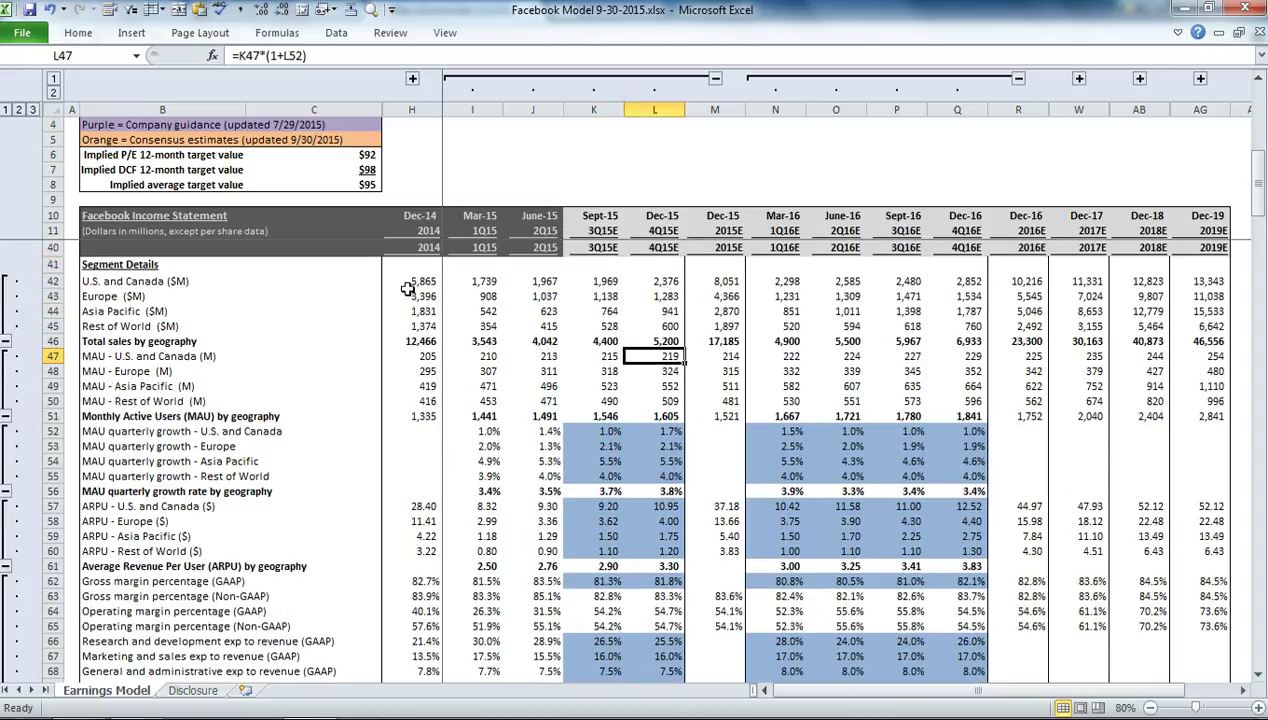
double_click(594, 283)
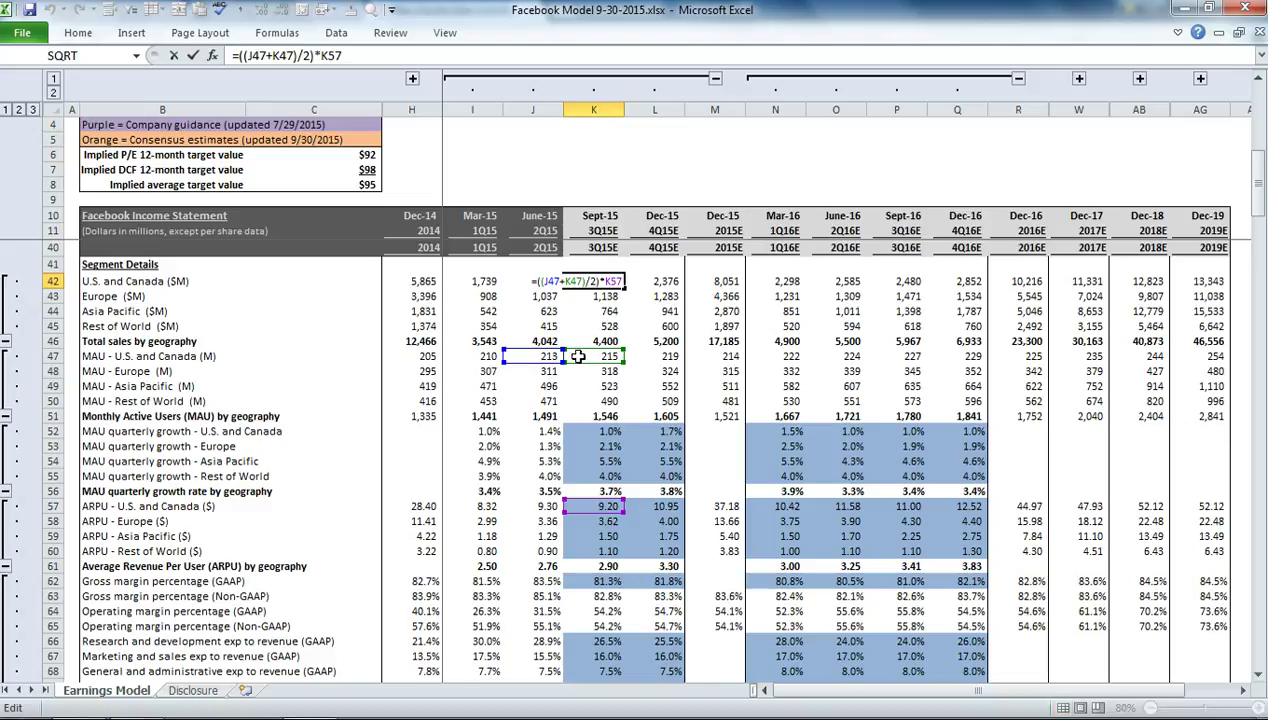
key("Left")
key("Left")
key("Left")
key("Return")
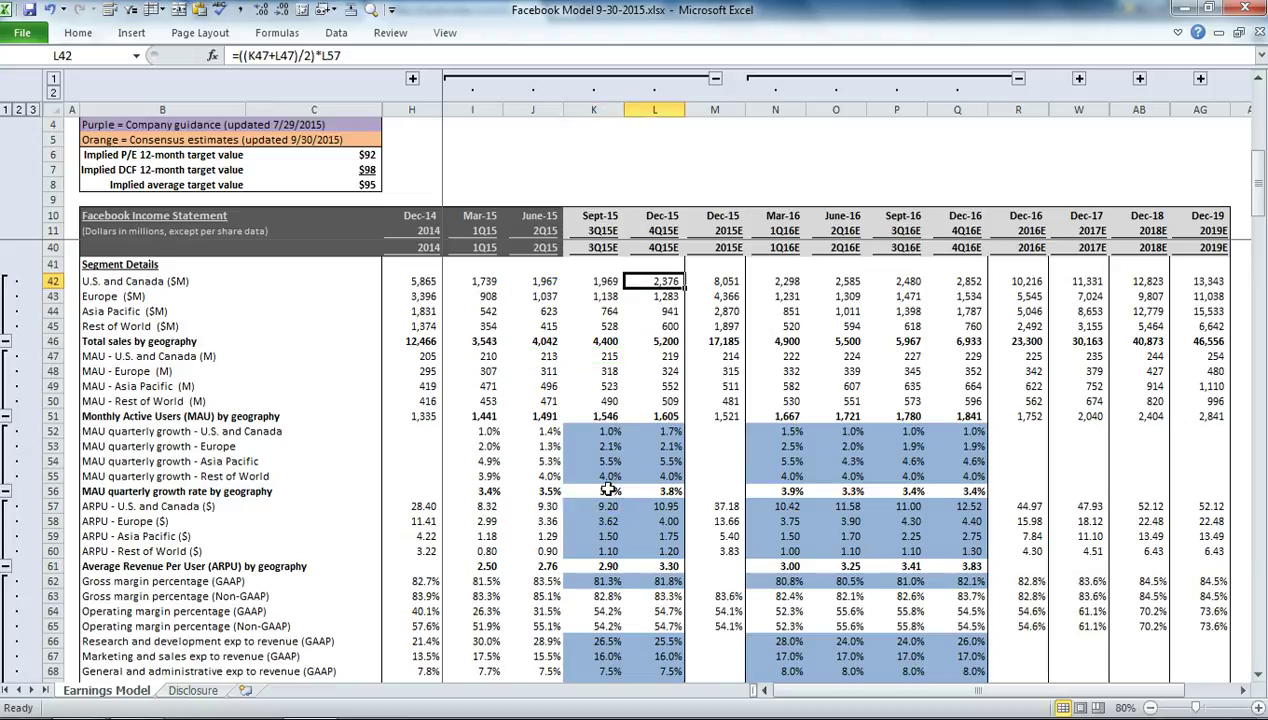
left_click(593, 282)
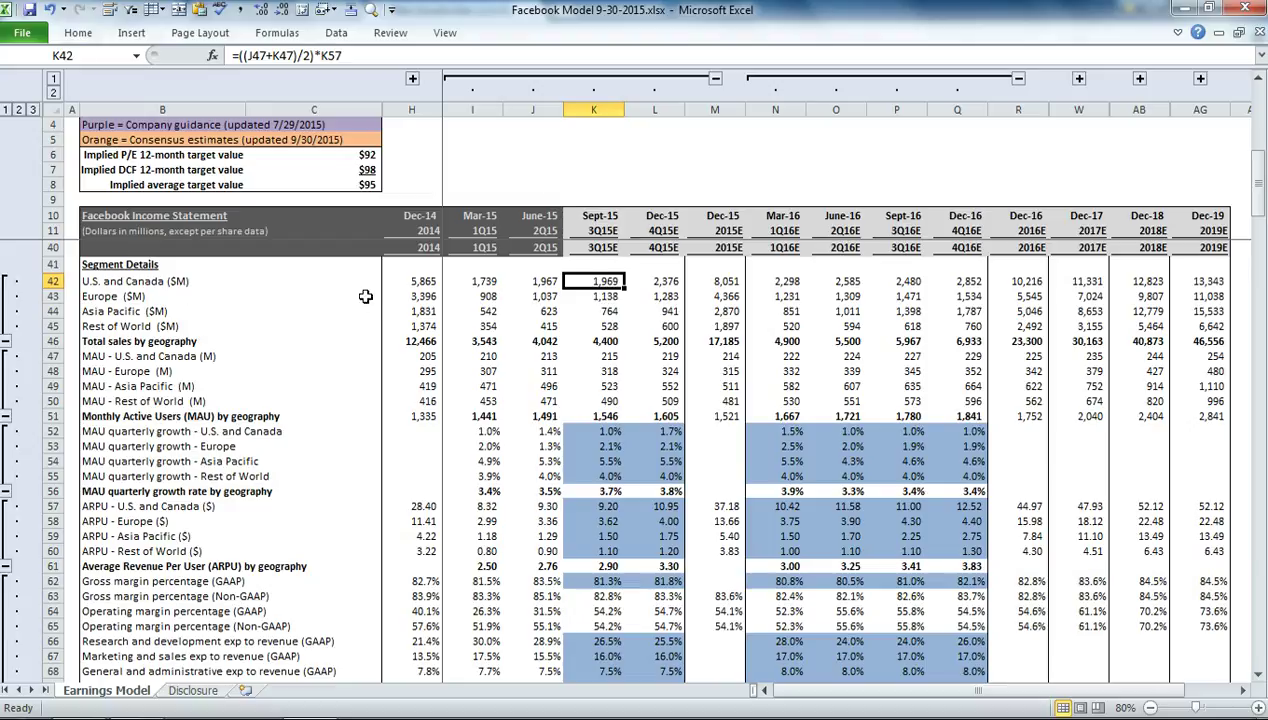
left_click(607, 297)
double_click(607, 297)
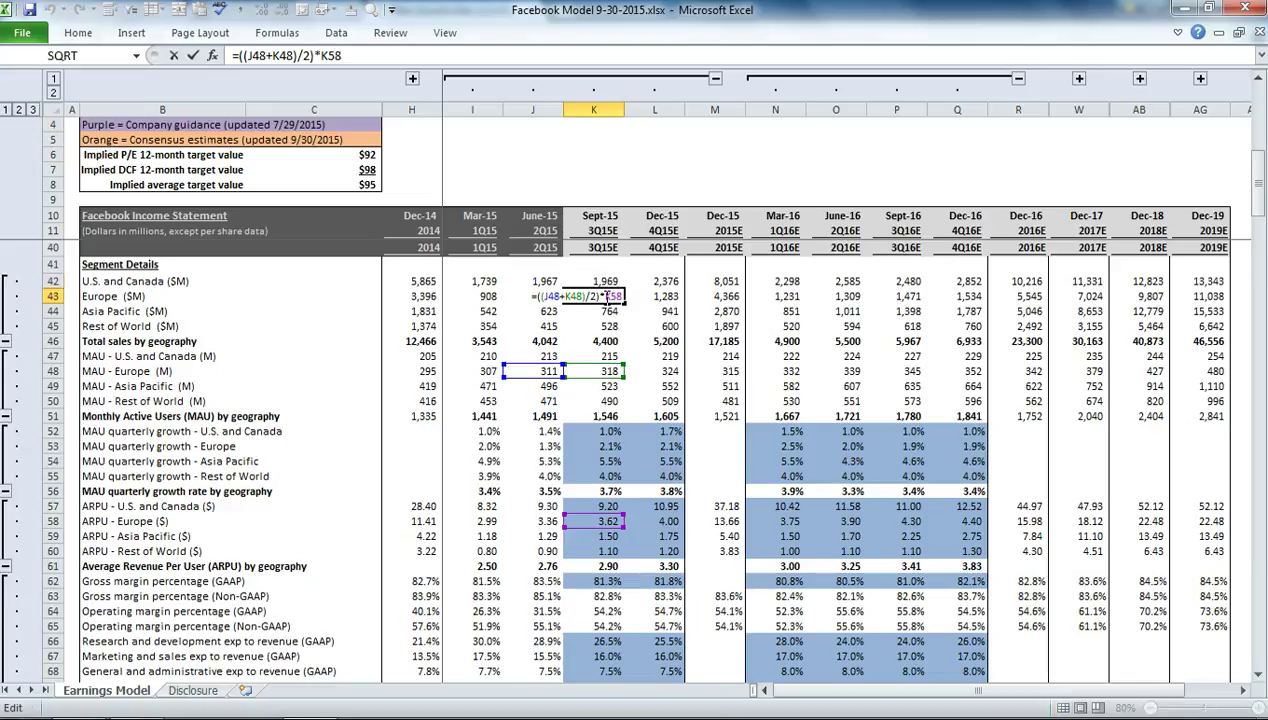
key("Escape")
key("Down")
key("Right")
key("F2")
key("Escape")
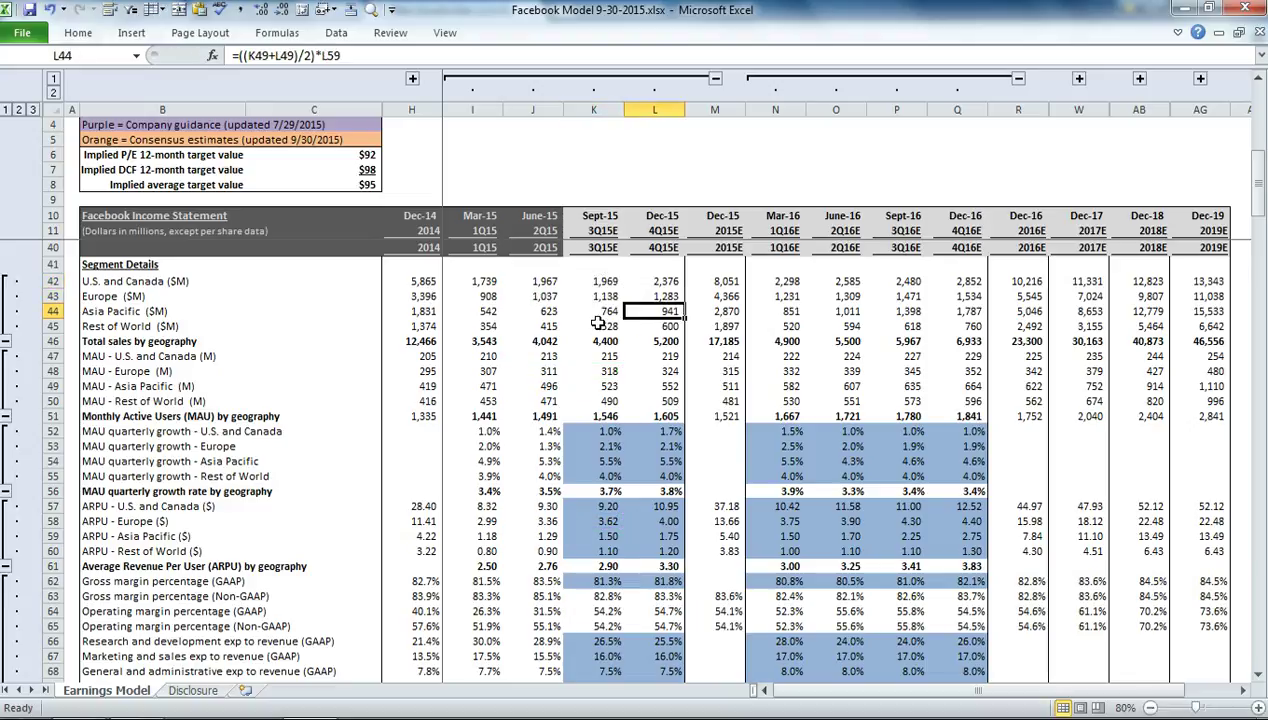
left_click(597, 325)
double_click(597, 325)
key("Escape")
left_click(607, 341)
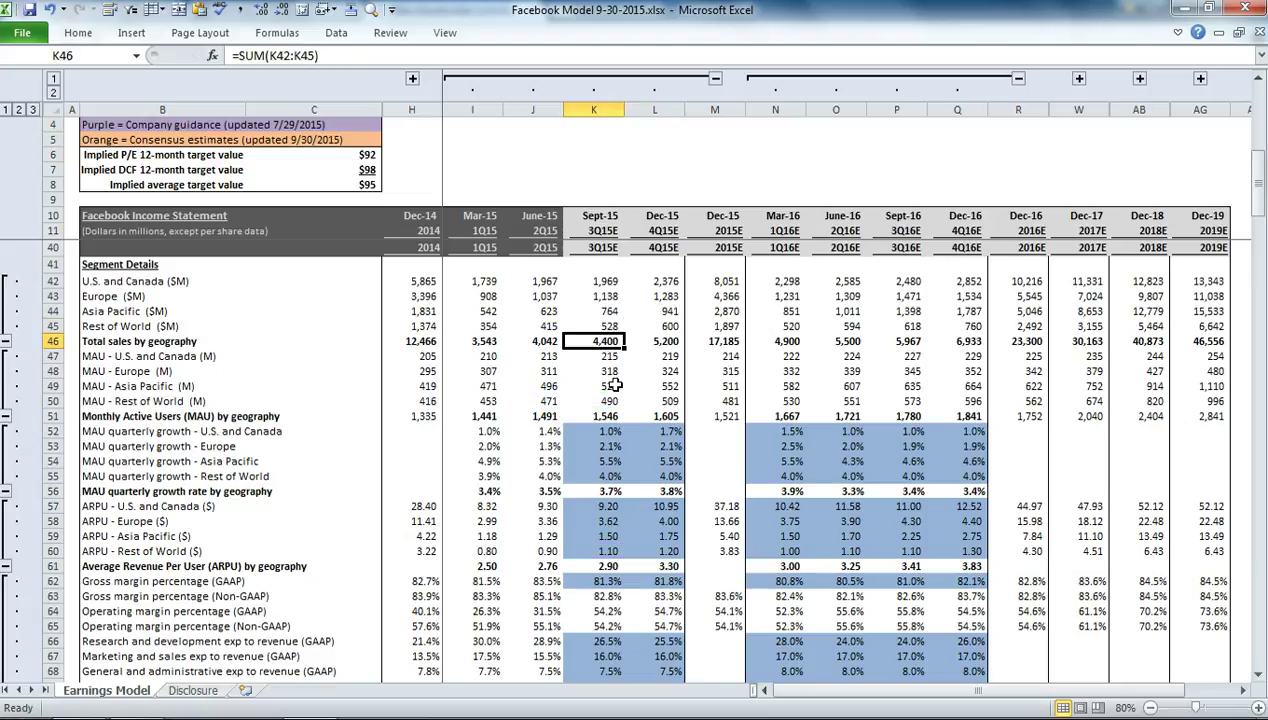
scroll(612, 380, "up", 9)
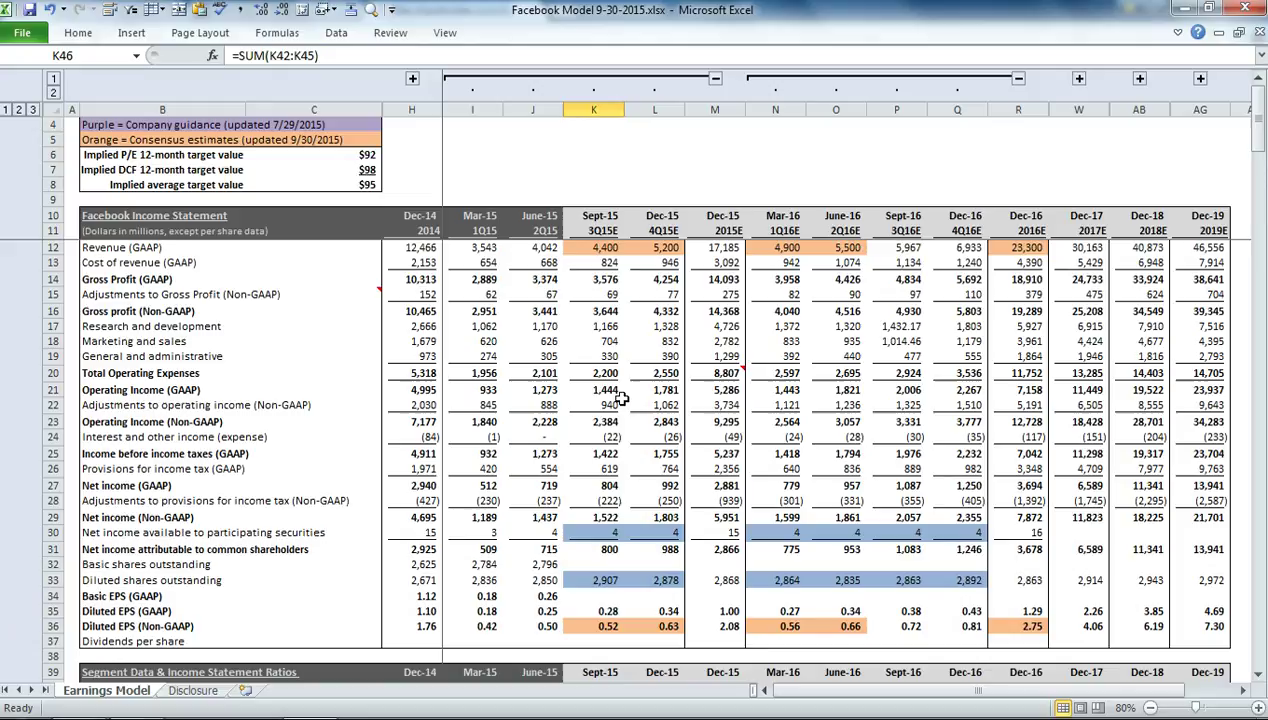
left_click(600, 247)
double_click(600, 247)
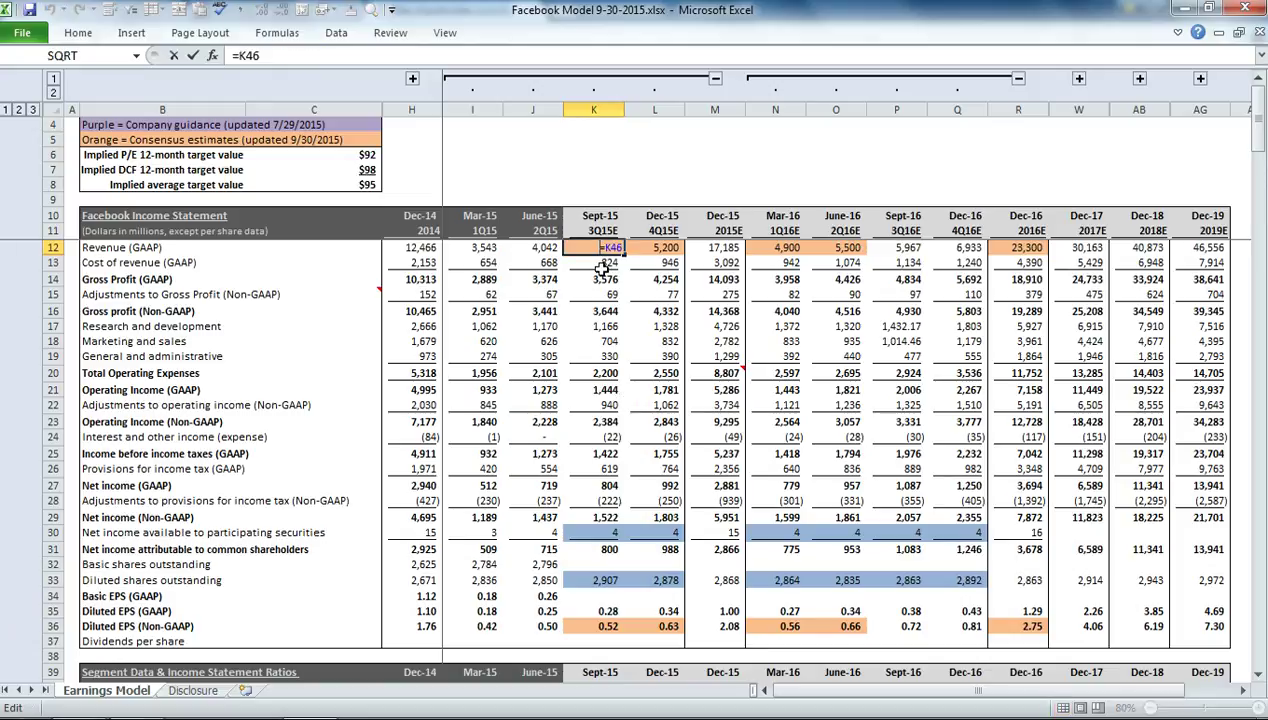
scroll(605, 309, "down", 5)
scroll(605, 311, "down", 4)
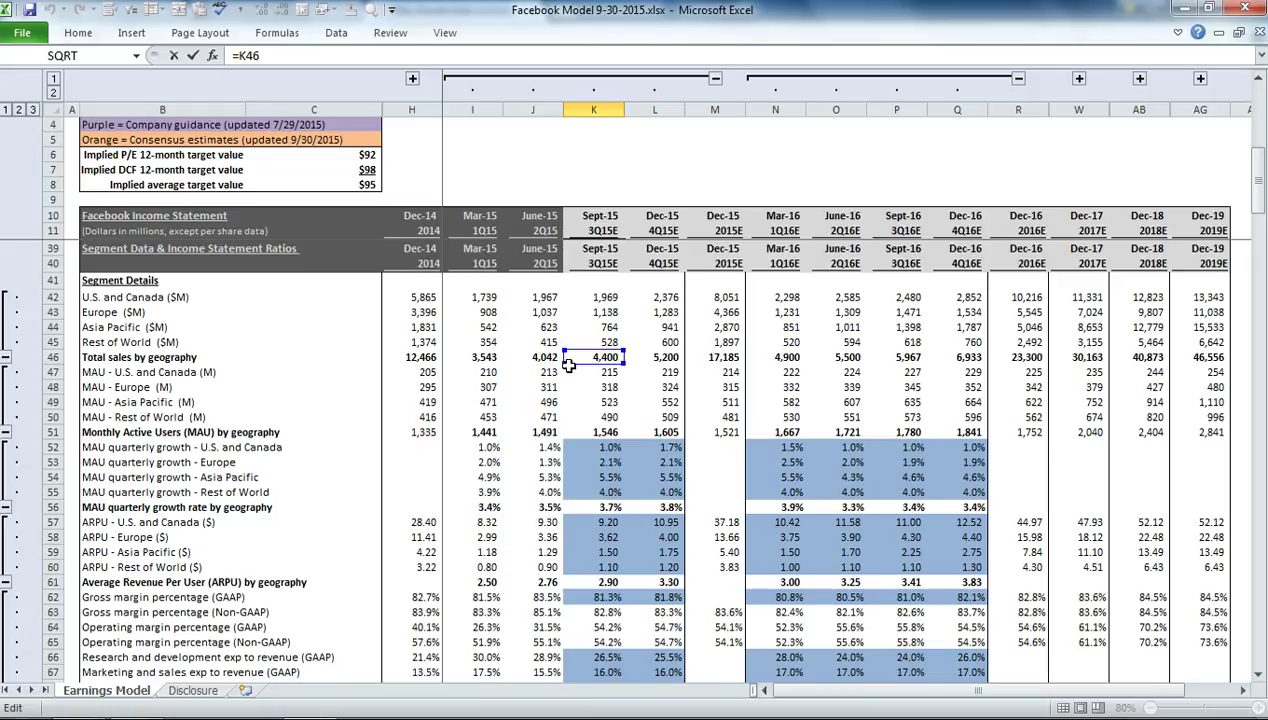
key("Tab")
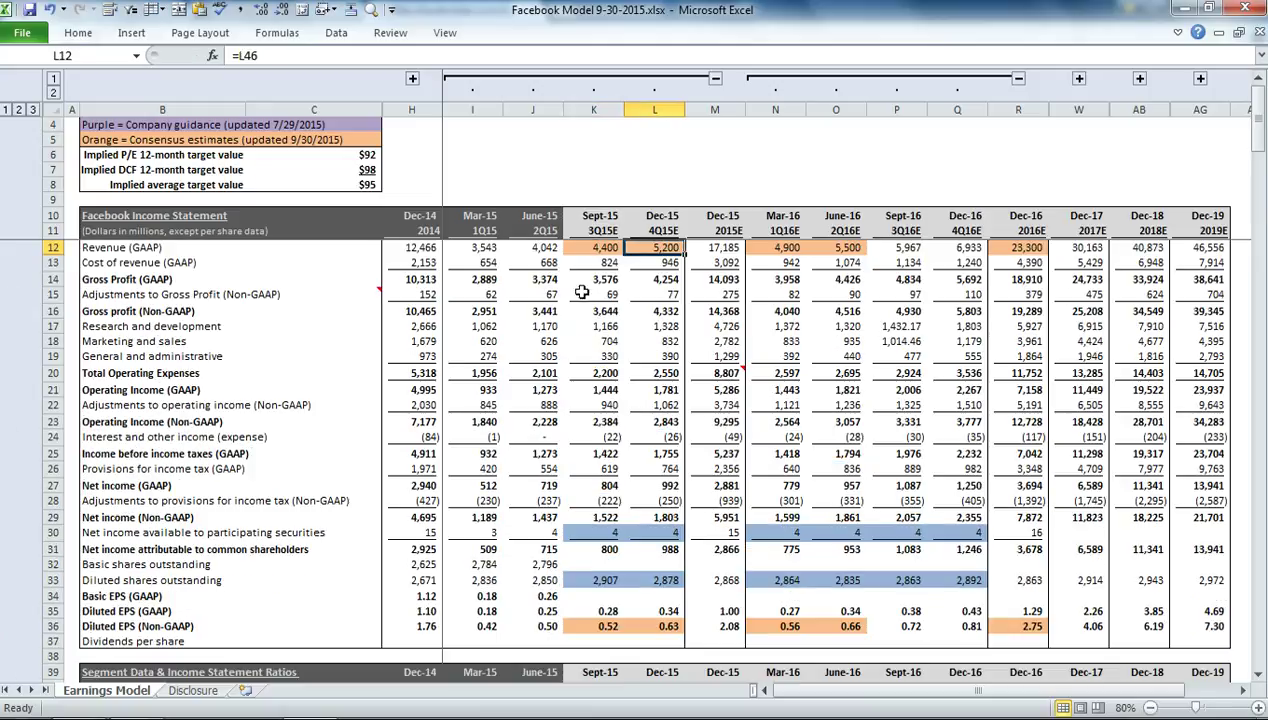
left_click(590, 252)
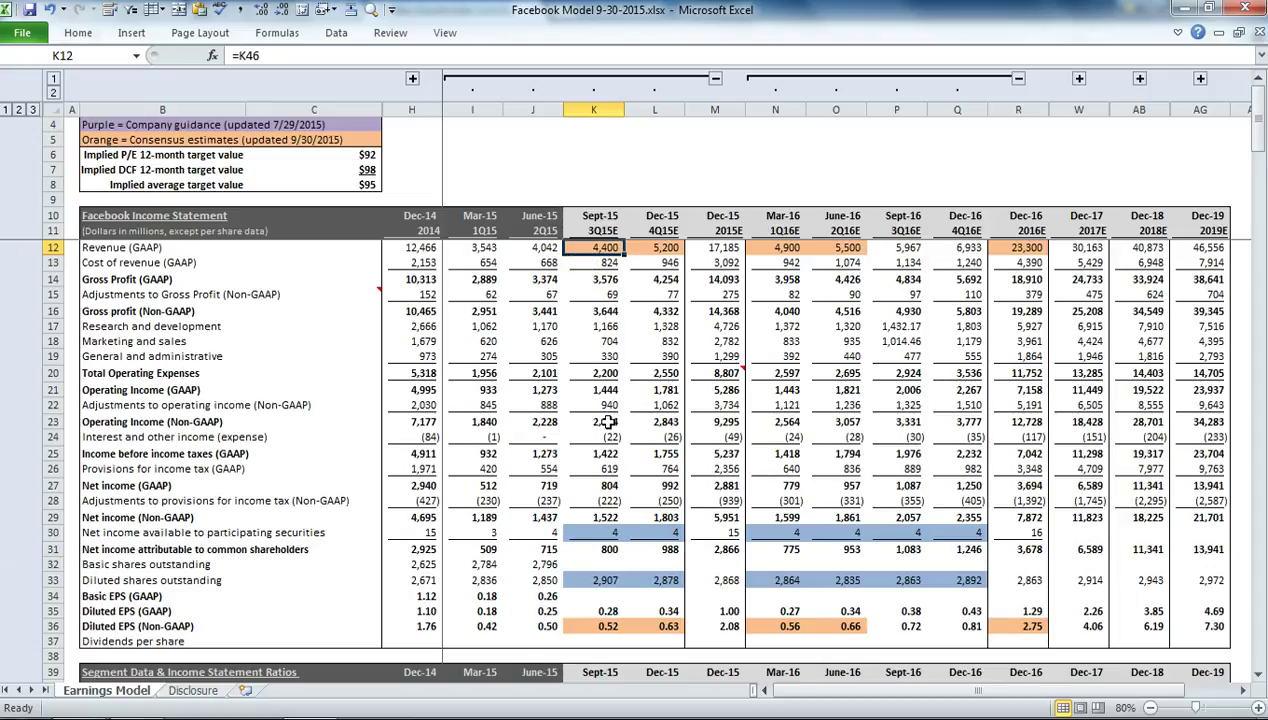
scroll(605, 425, "down", 5)
scroll(618, 441, "down", 4)
scroll(625, 435, "up", 9)
left_click(590, 263)
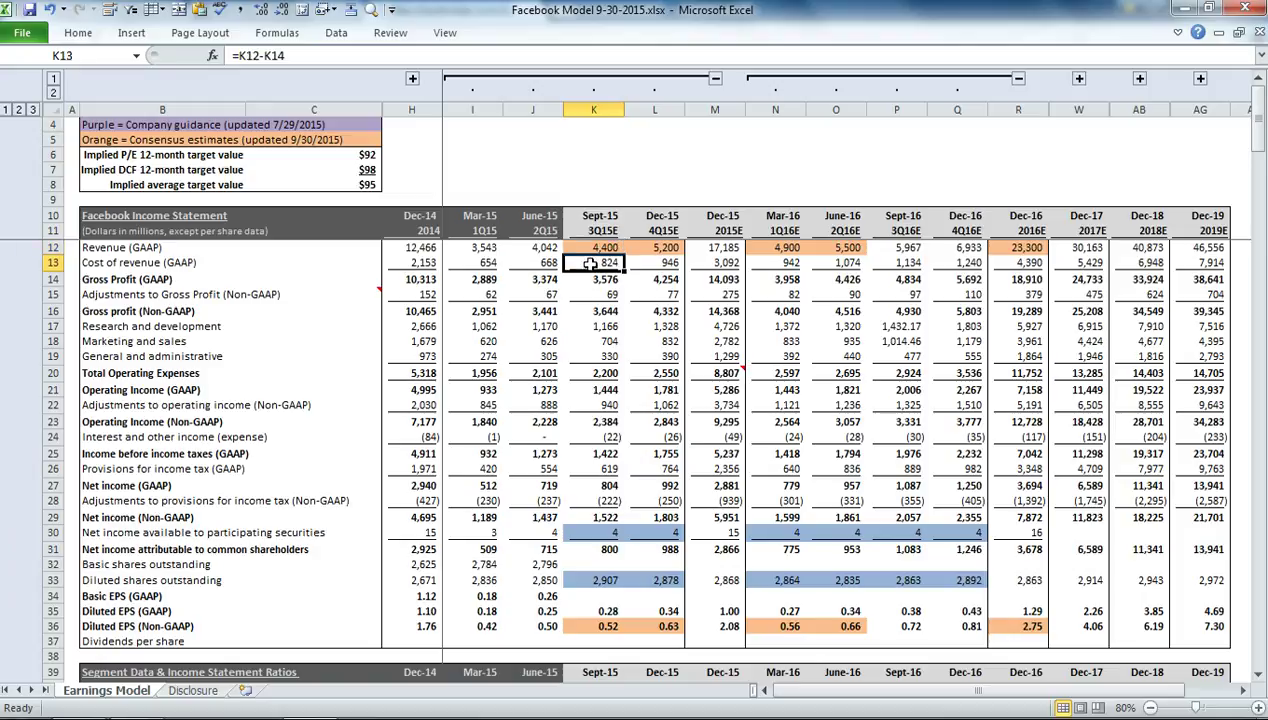
double_click(592, 263)
key("Escape")
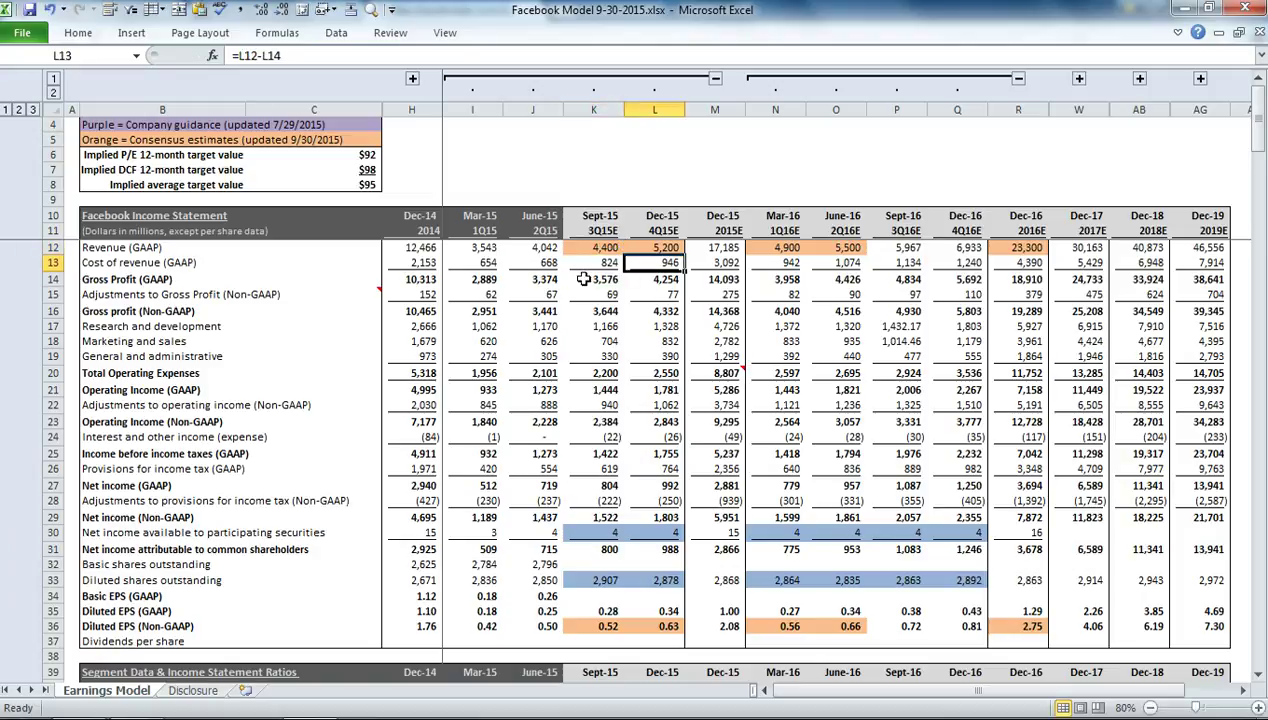
double_click(583, 279)
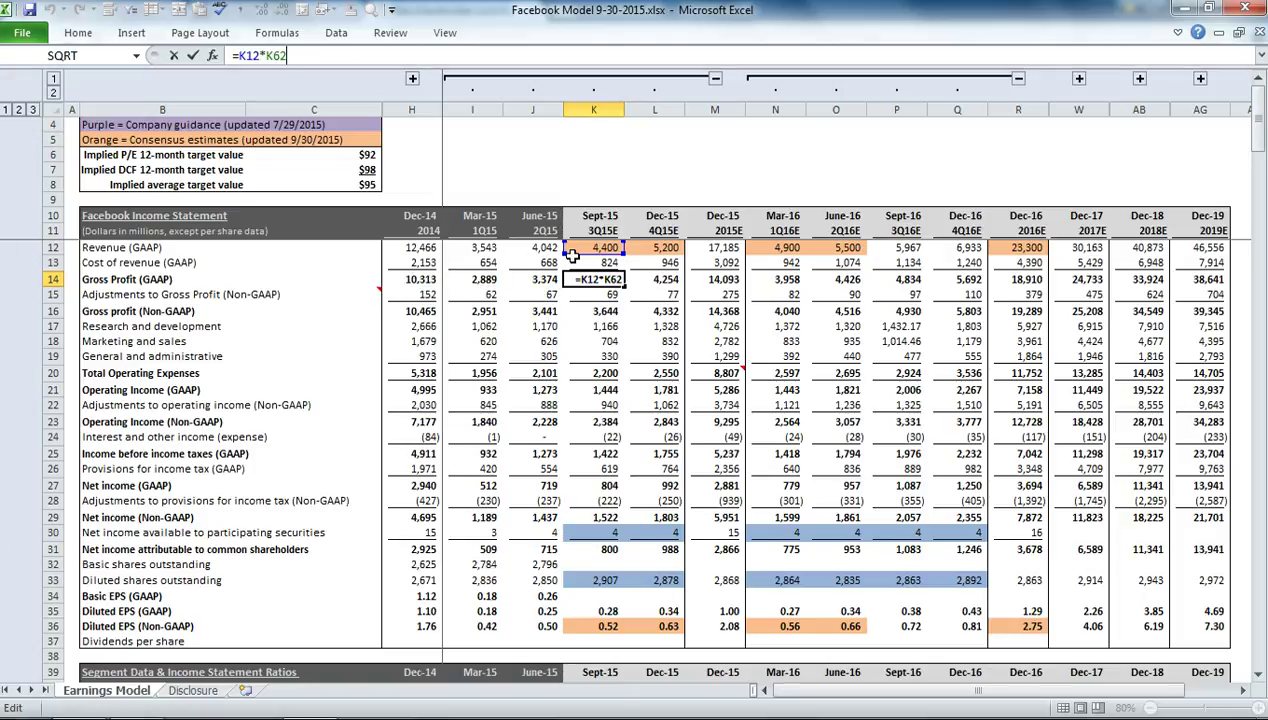
left_click_drag(1250, 128, 1250, 195)
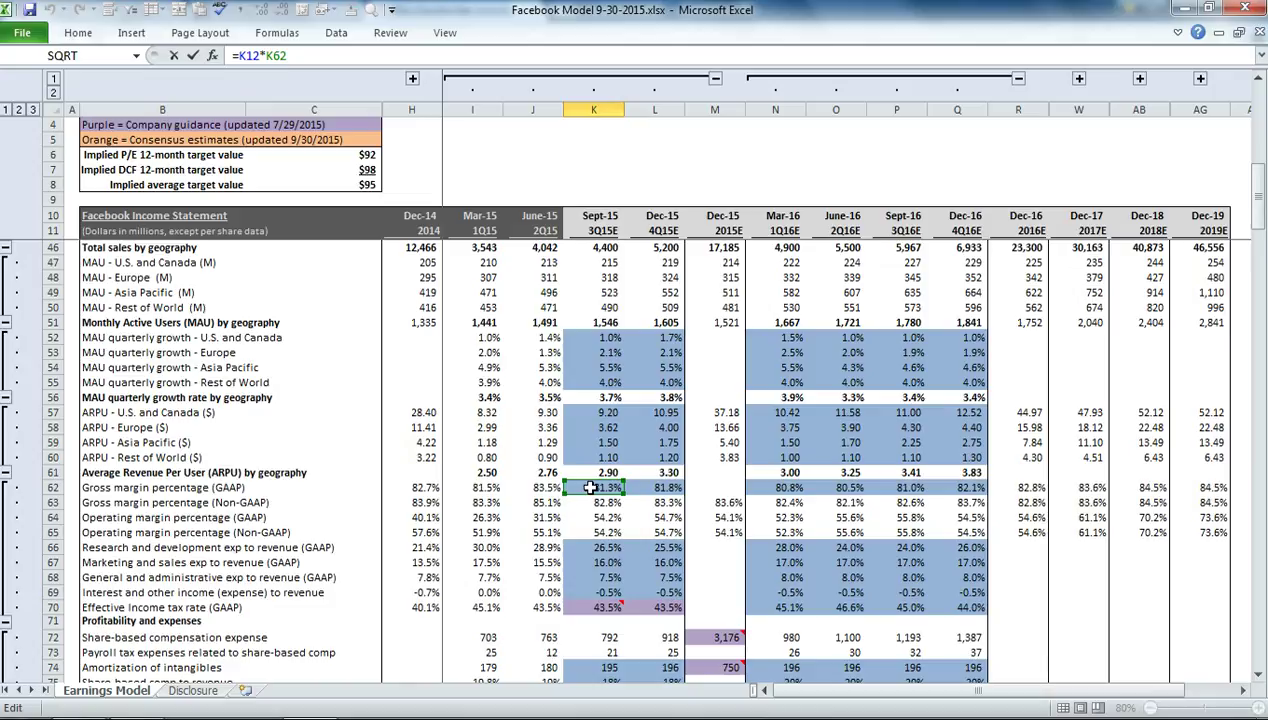
key("Tab")
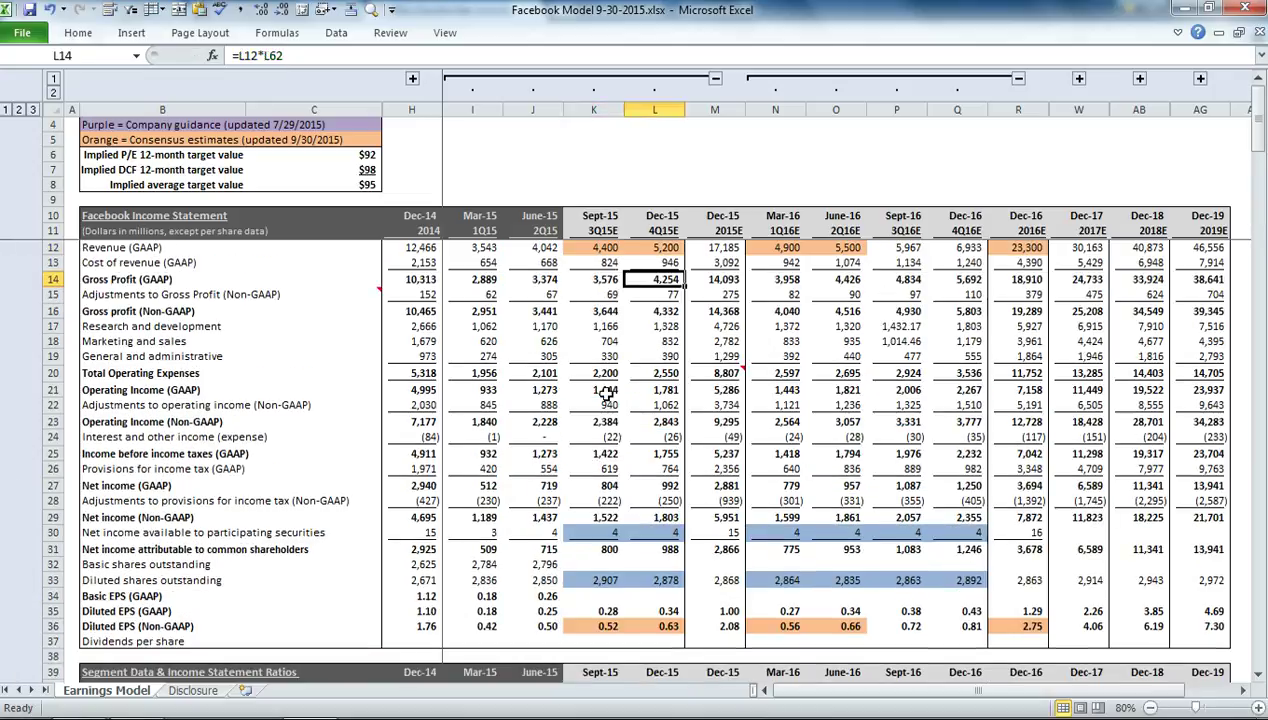
left_click(589, 280)
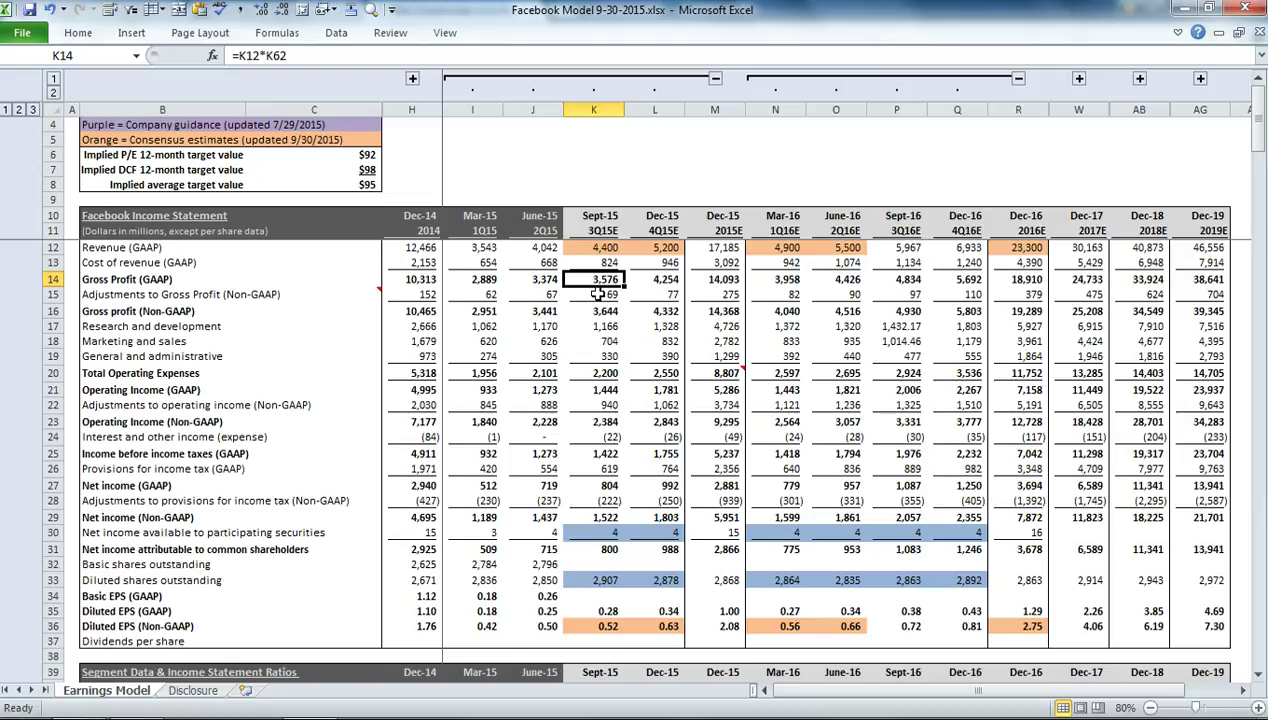
left_click(597, 294)
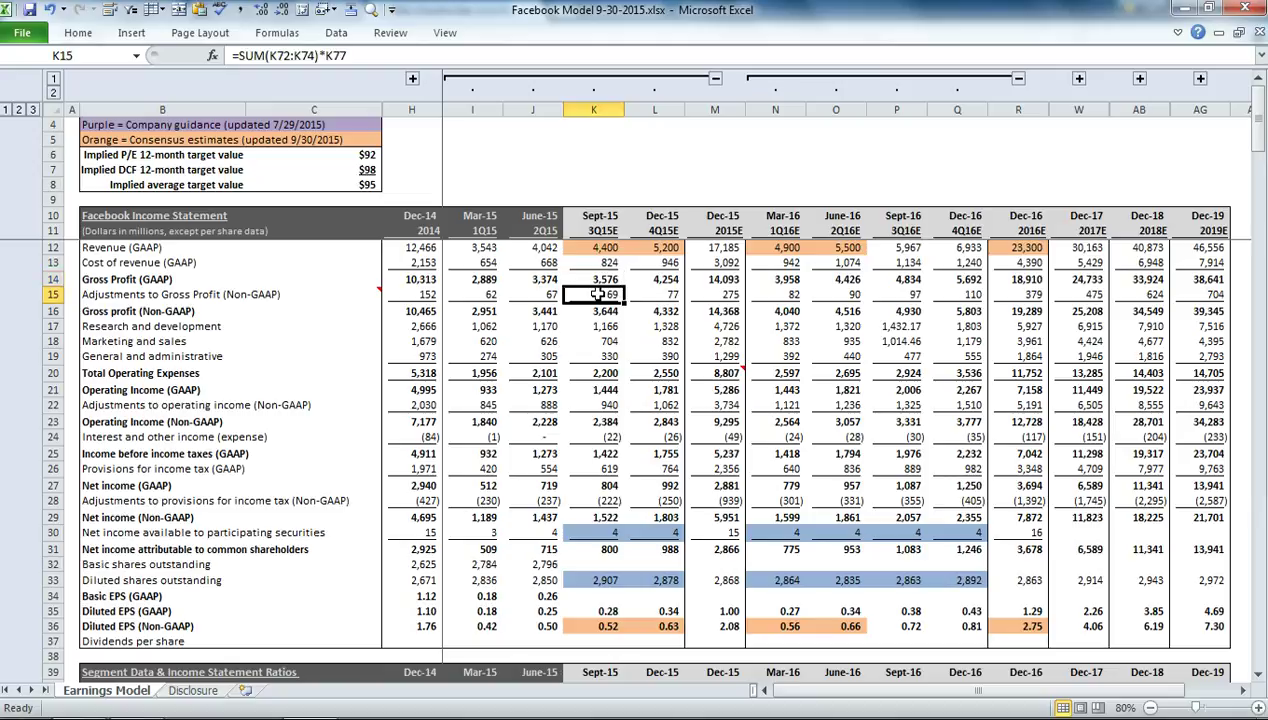
left_click(384, 55)
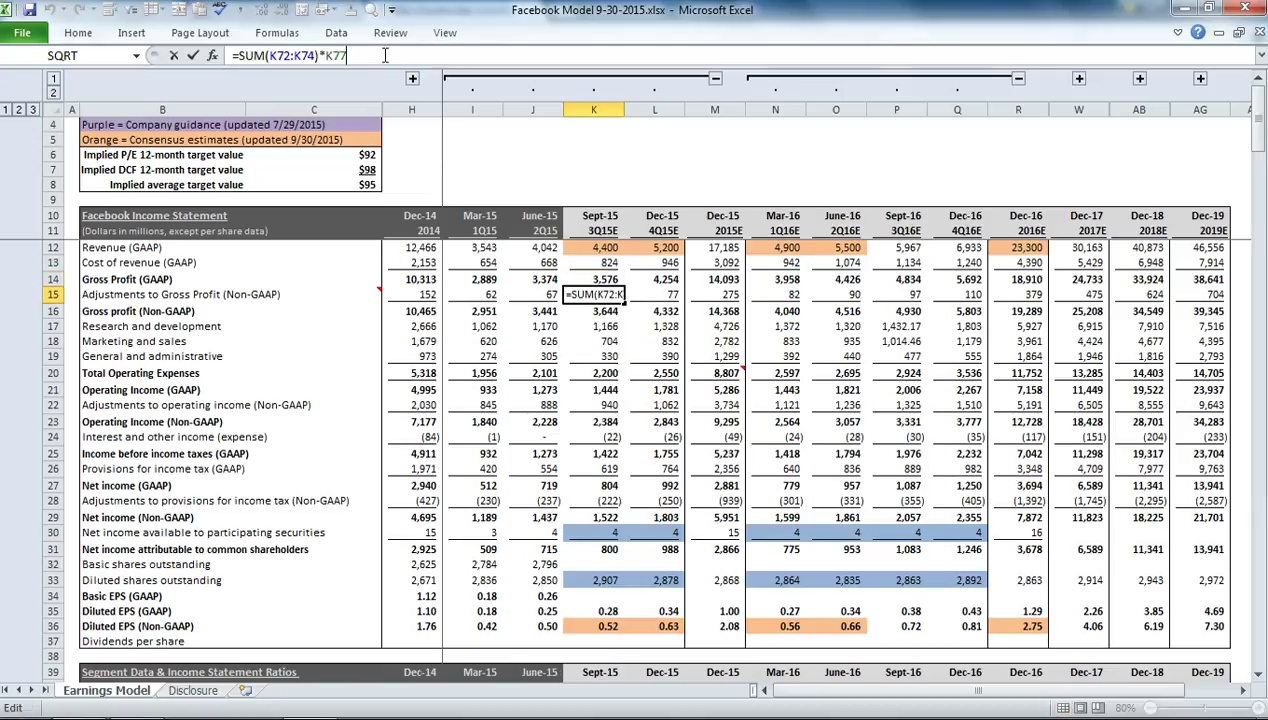
left_click_drag(1255, 124, 1255, 146)
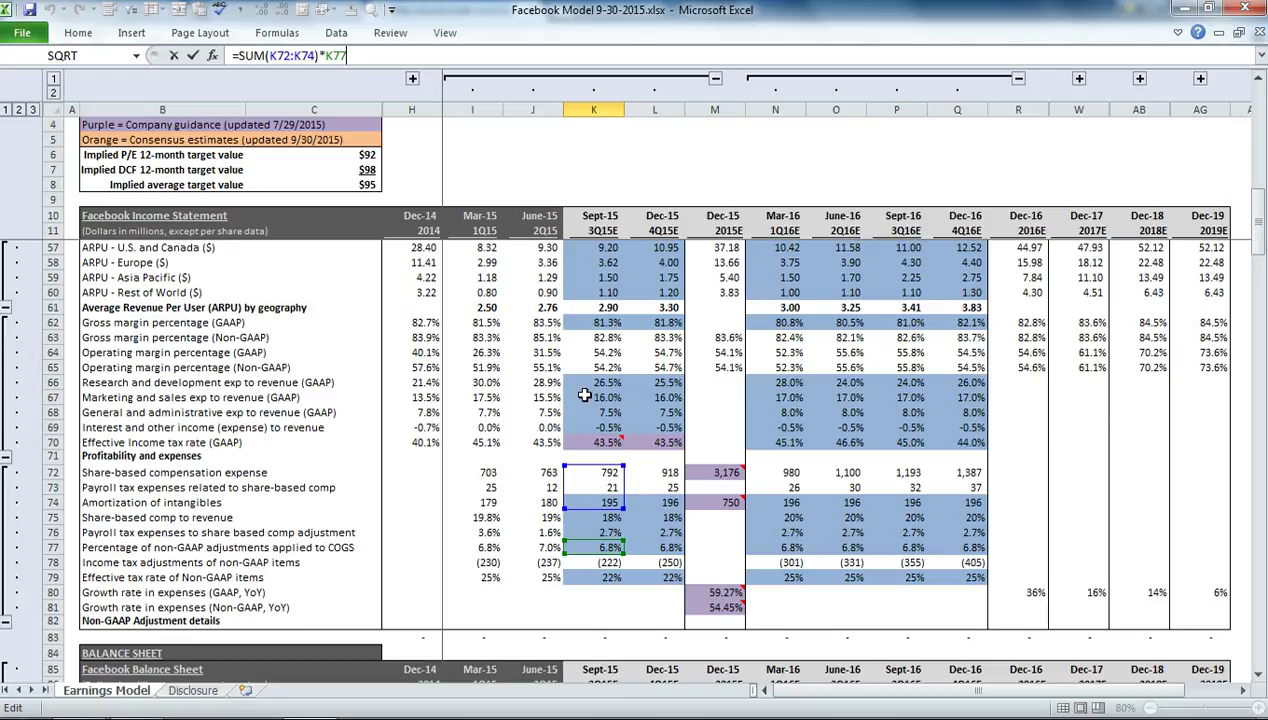
key("Tab")
scroll(585, 395, "up", 1)
left_click(582, 294)
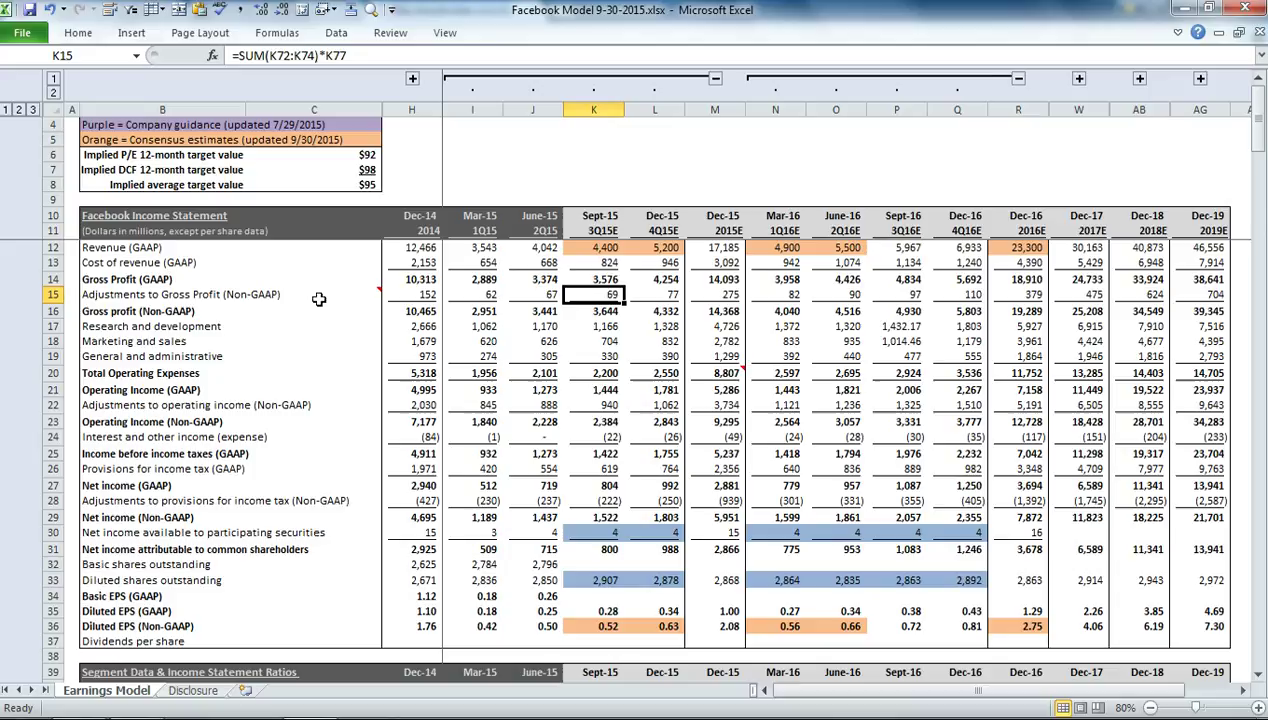
mouse_move(268, 294)
left_click(597, 327)
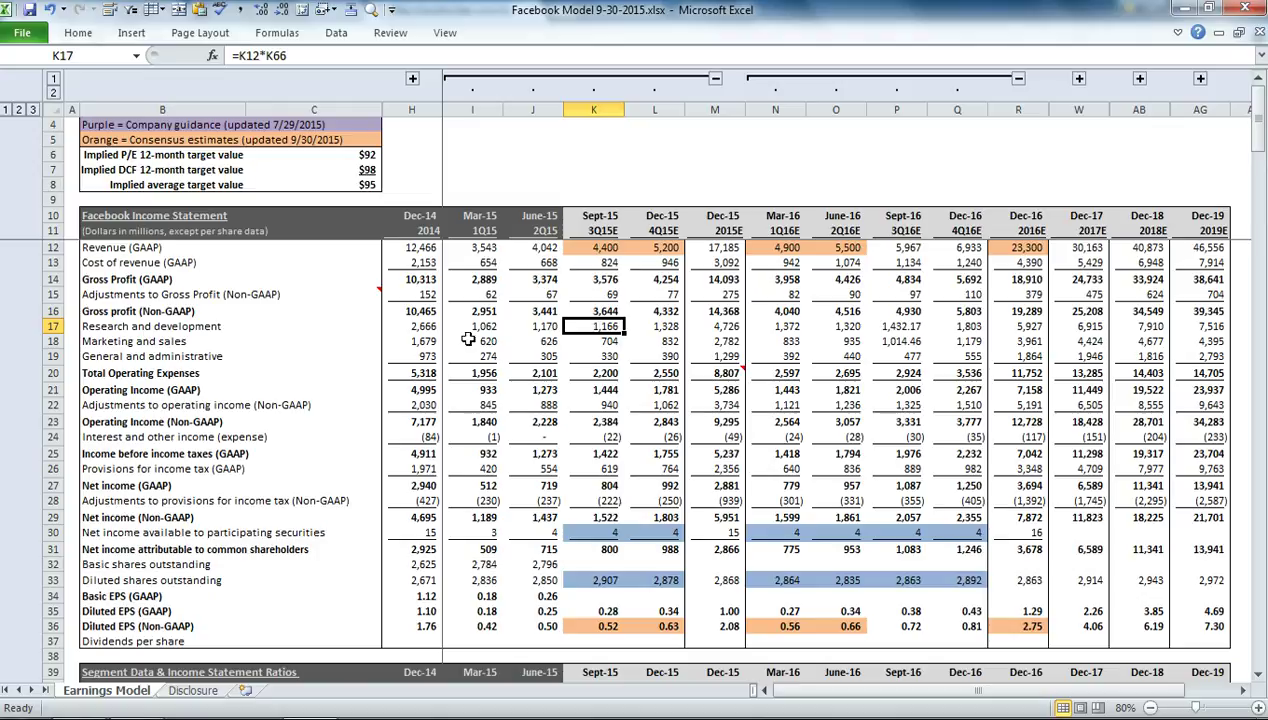
left_click_drag(52, 327, 51, 341)
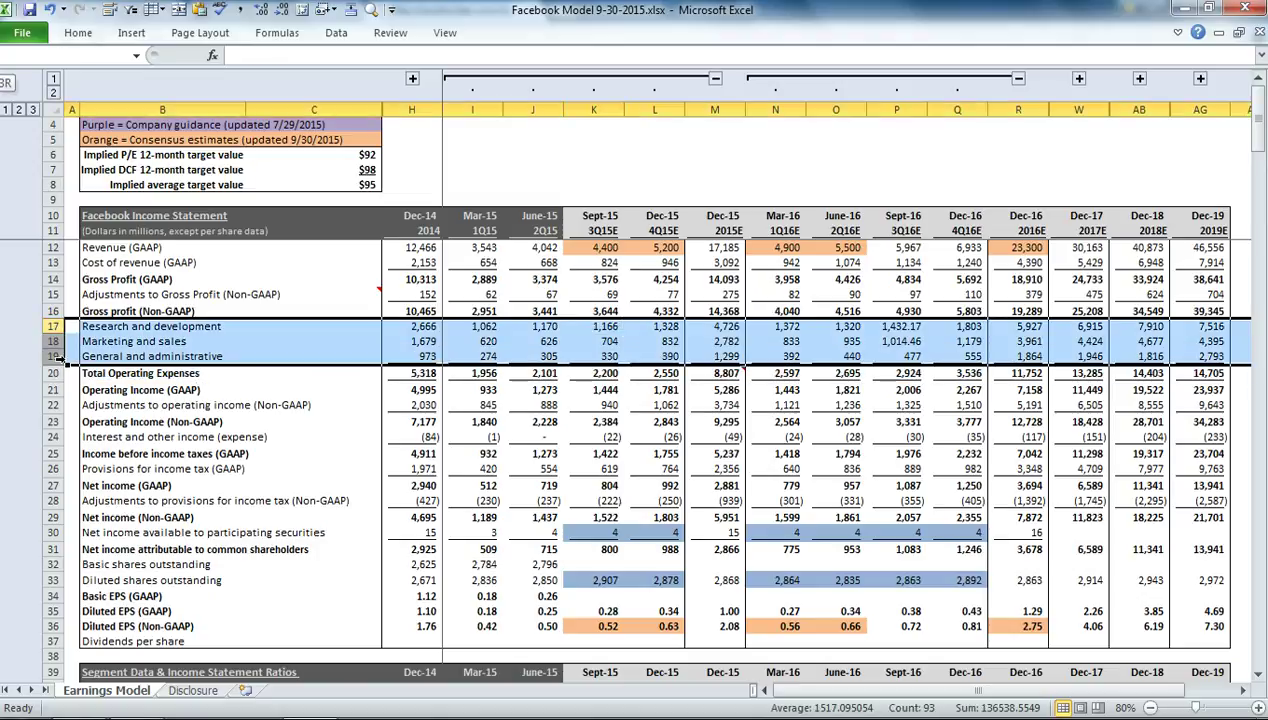
left_click(572, 327)
double_click(572, 327)
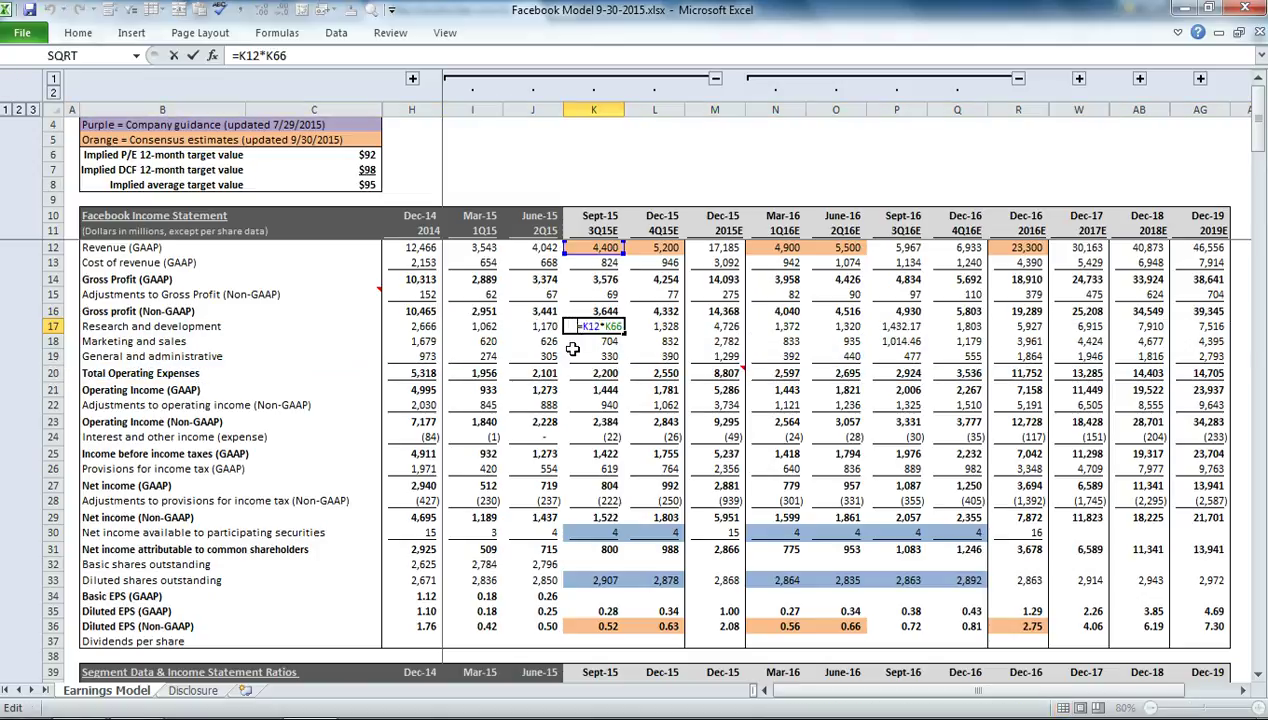
scroll(585, 400, "down", 14)
scroll(585, 403, "down", 3)
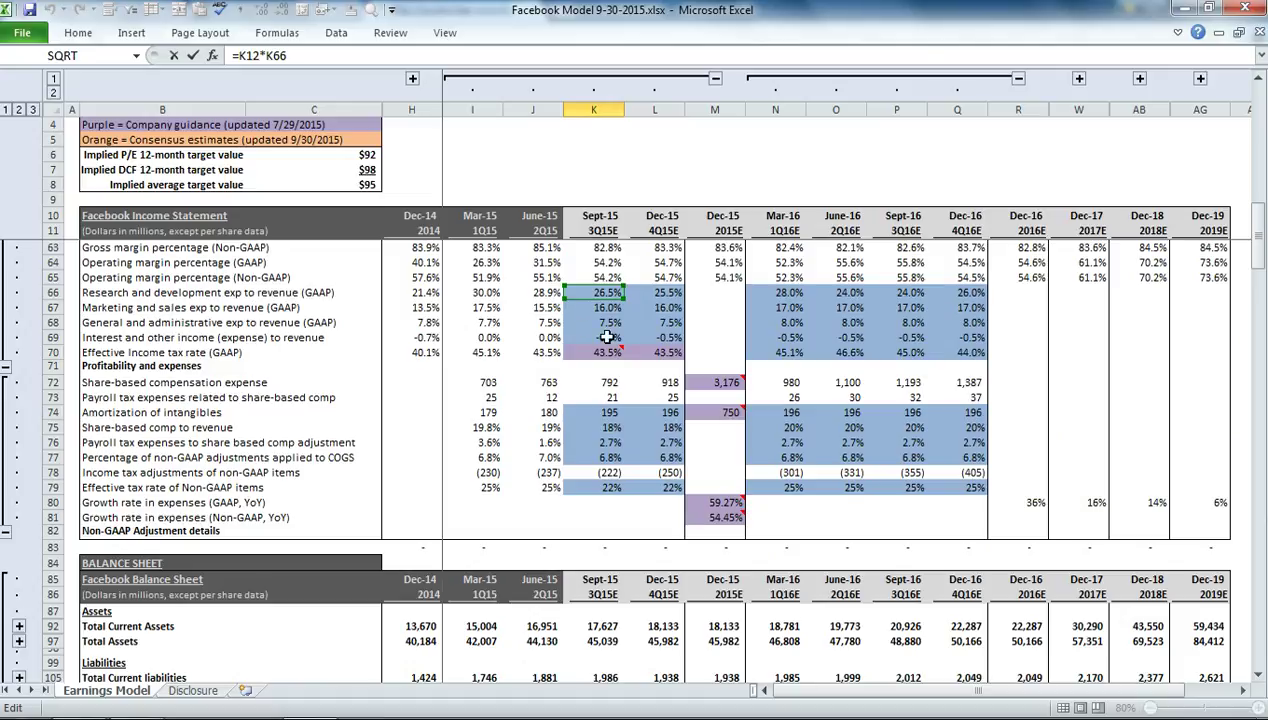
key("Tab")
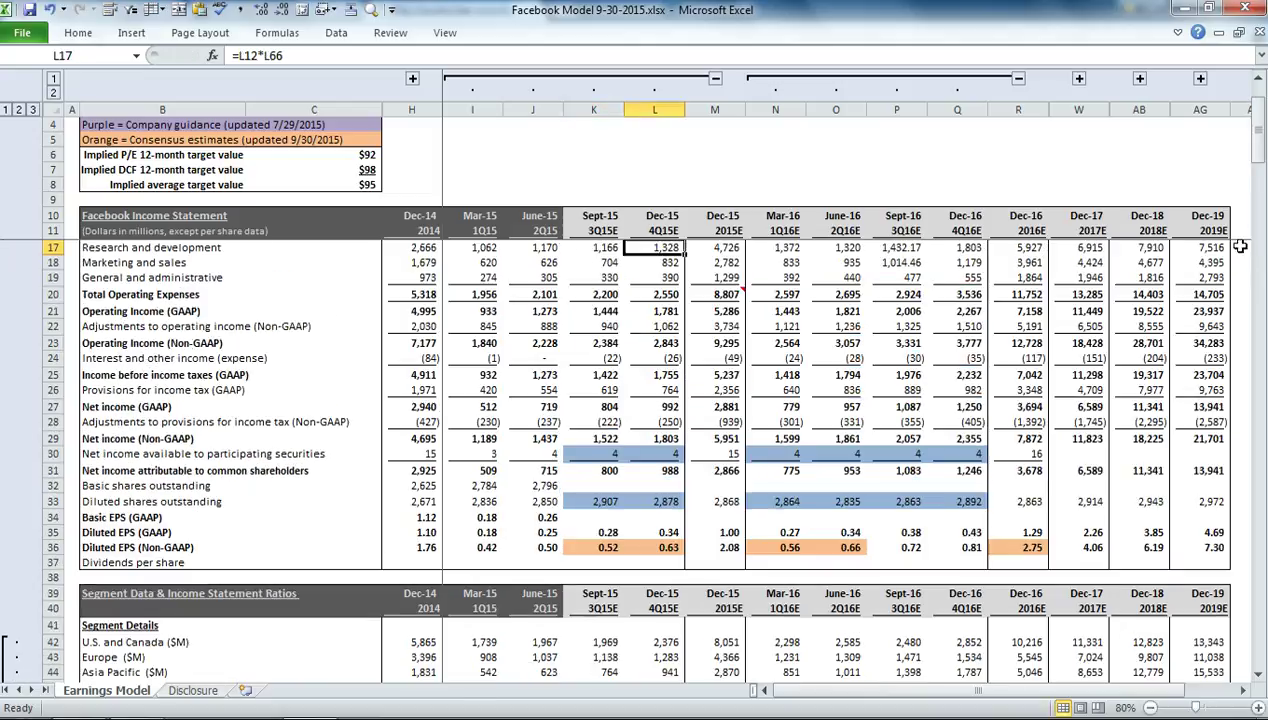
left_click_drag(1259, 150, 1259, 135)
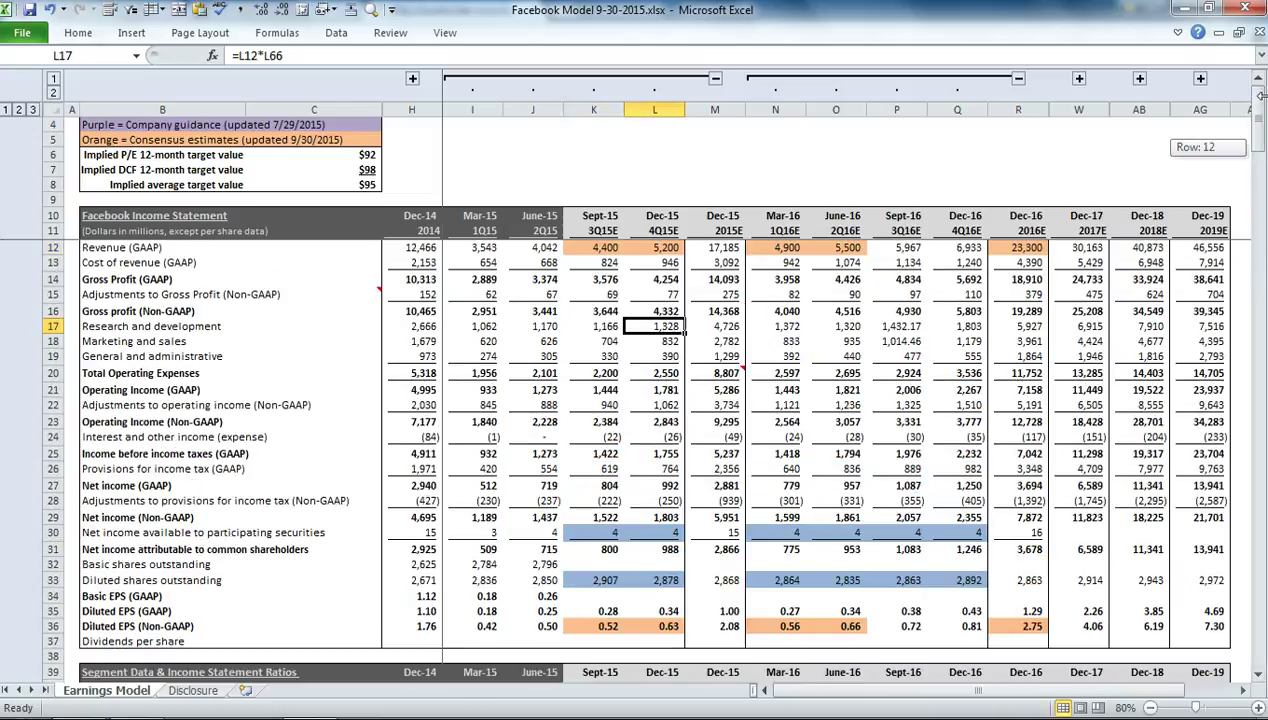
left_click(588, 328)
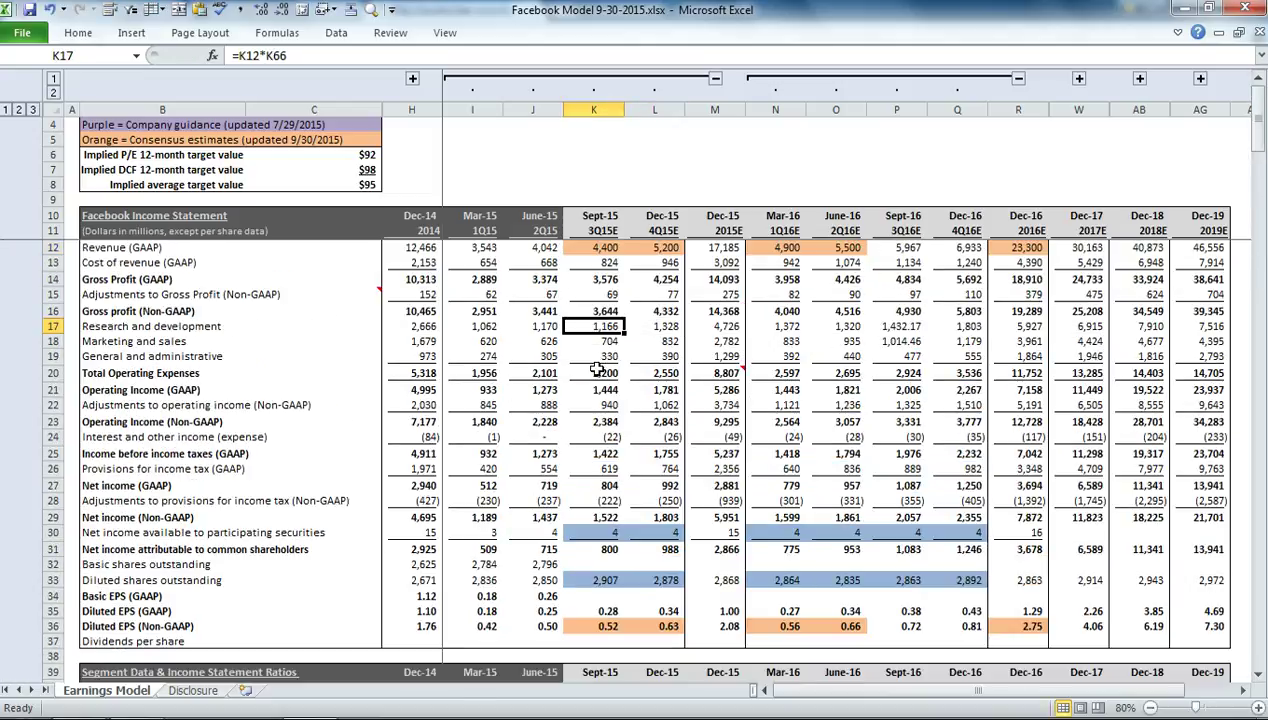
left_click(598, 404)
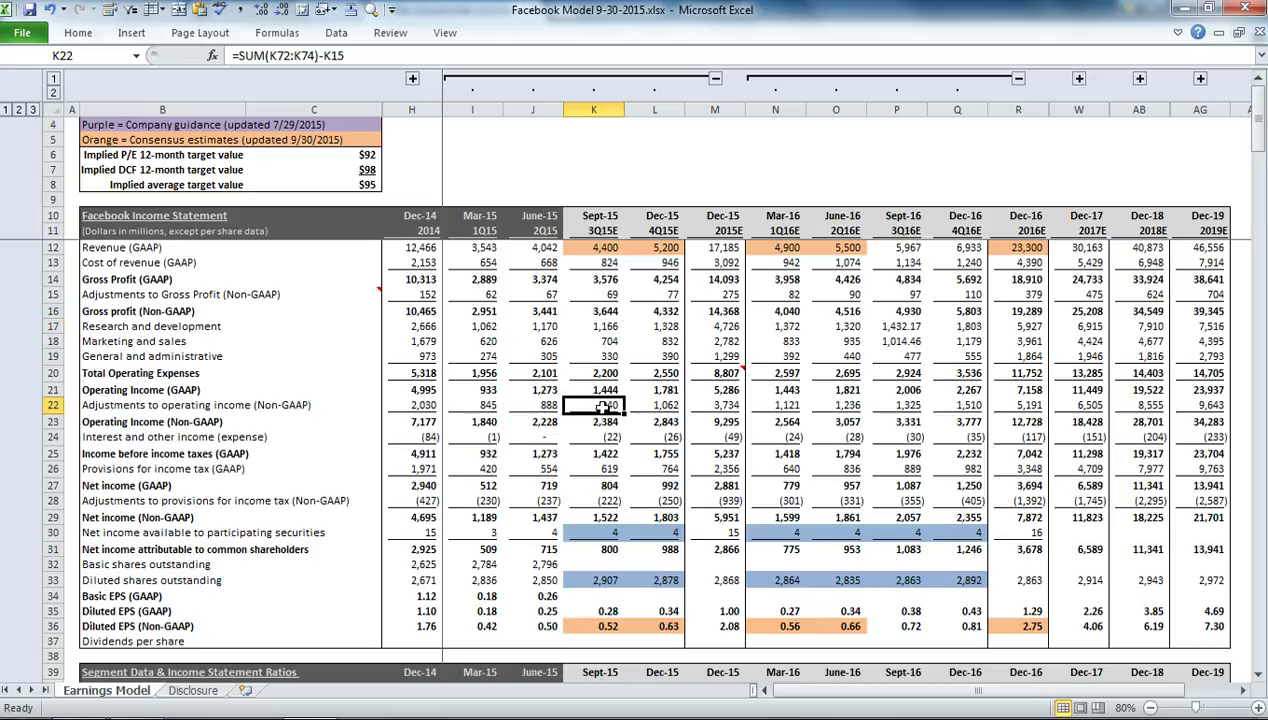
key("F2")
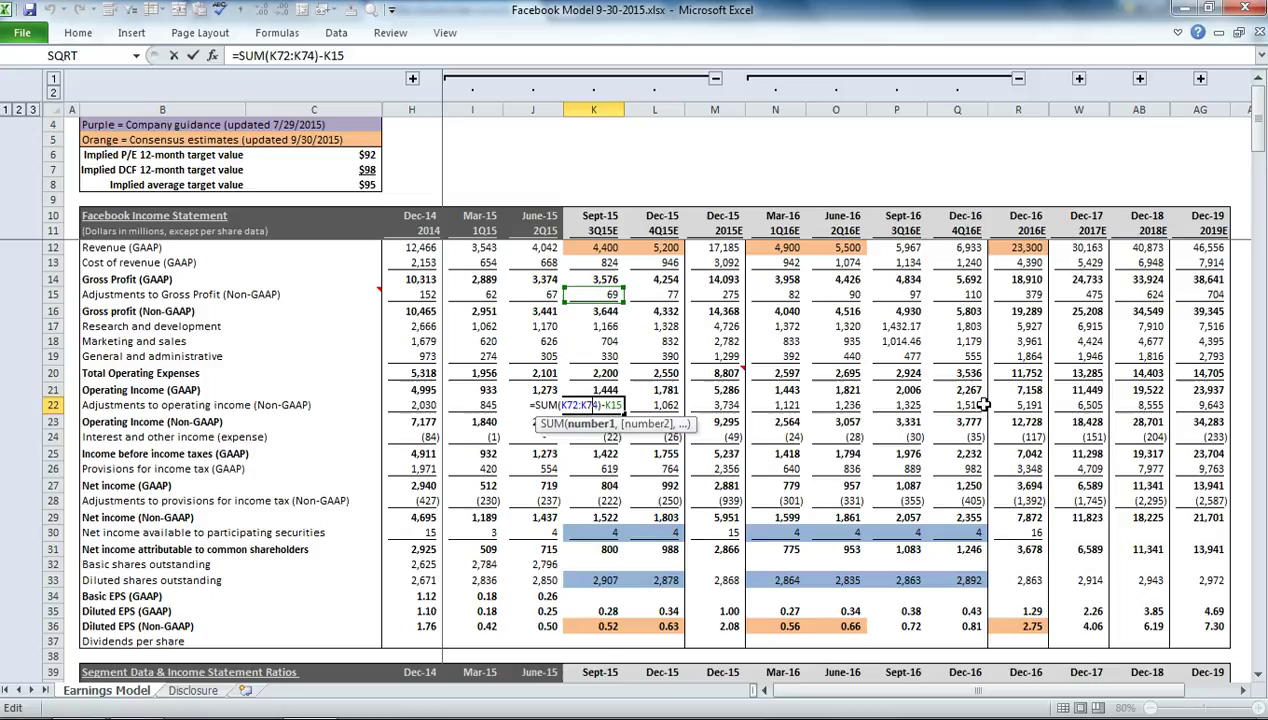
left_click_drag(1261, 147, 1262, 186)
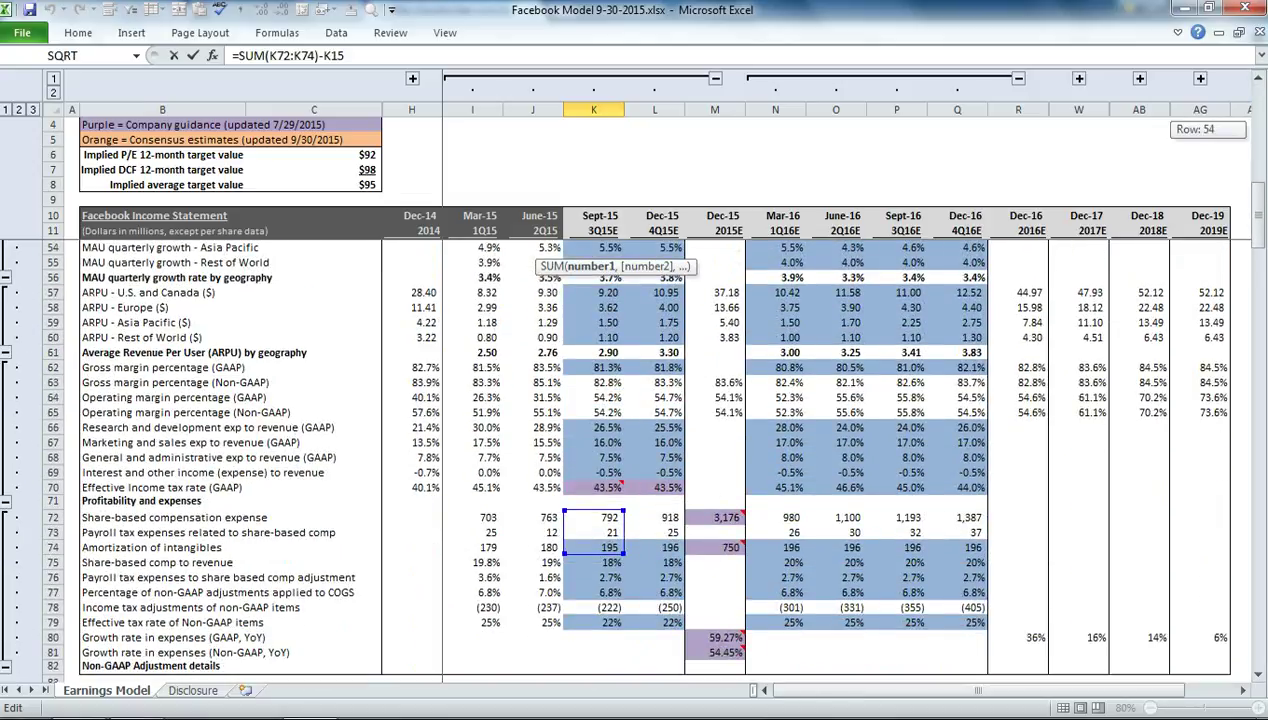
key("Return")
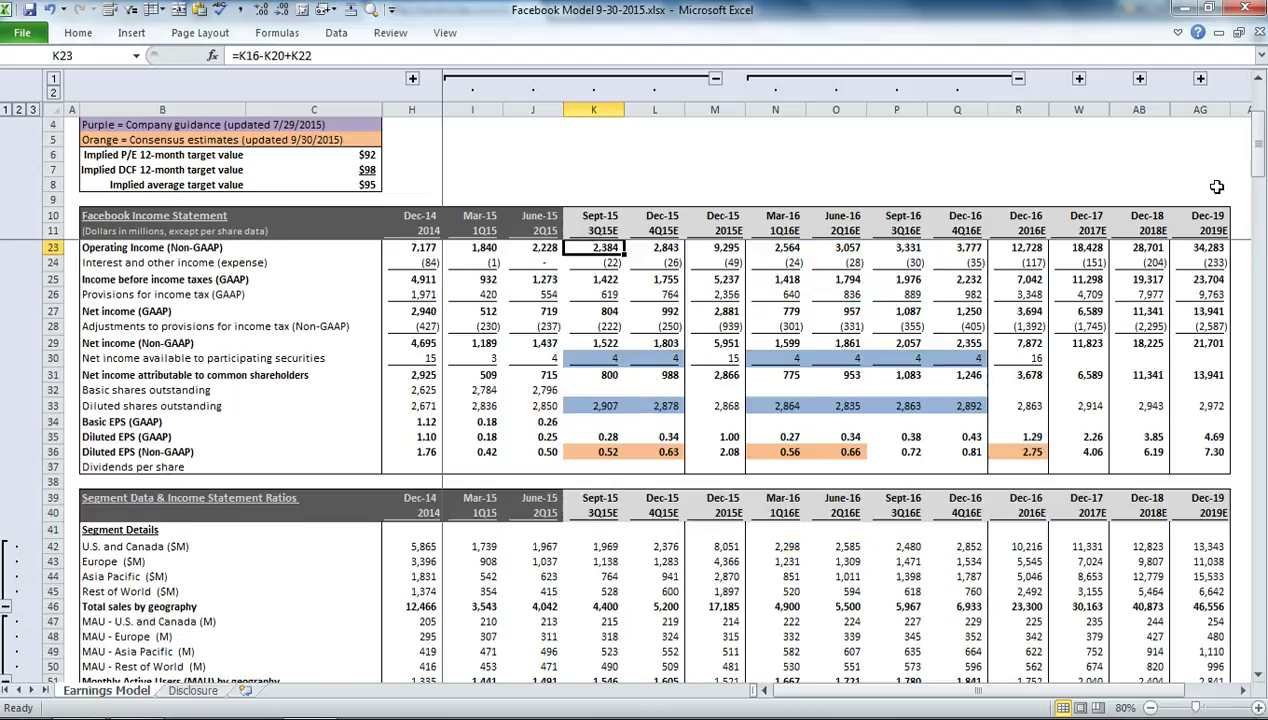
scroll(592, 395, "up", 4)
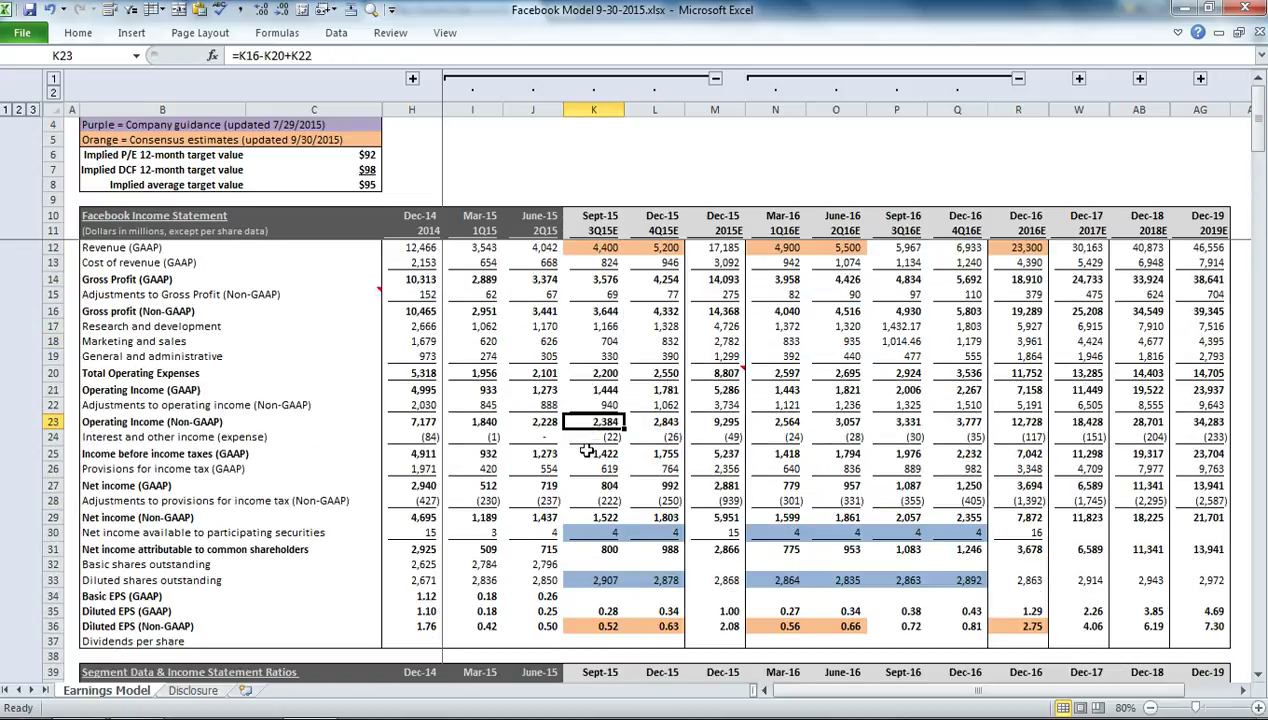
left_click(588, 436)
double_click(588, 436)
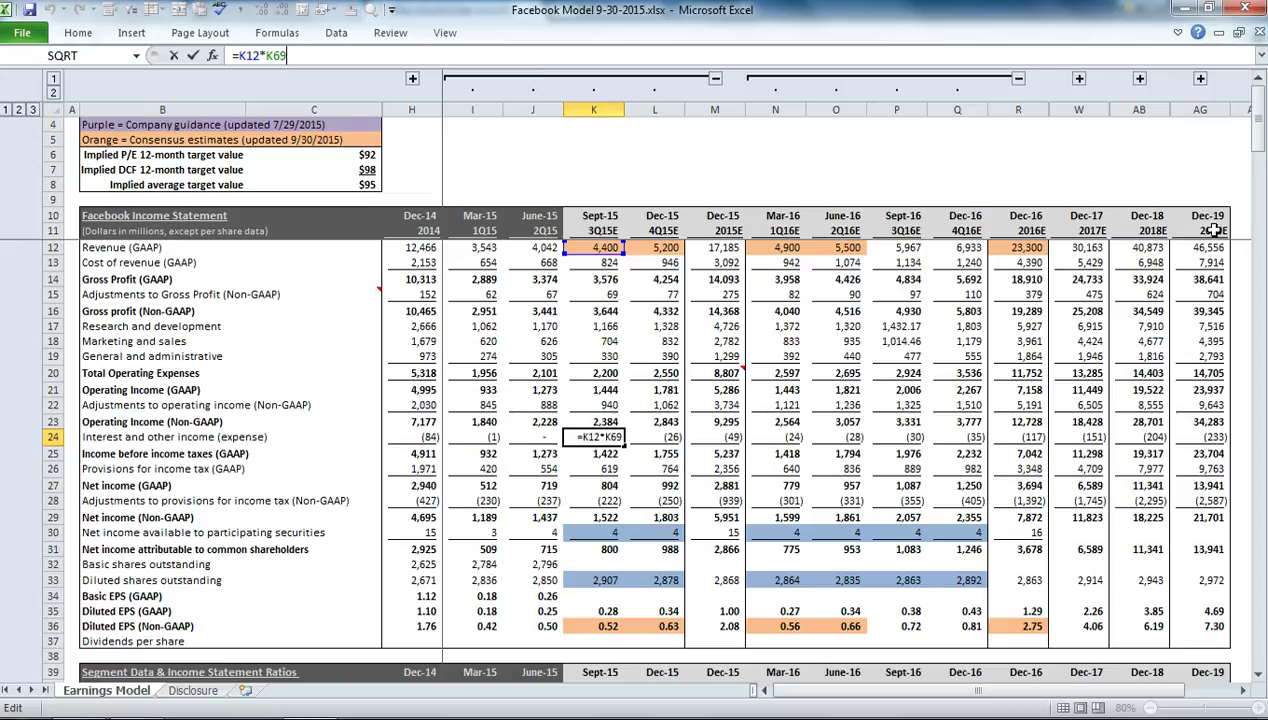
scroll(625, 343, "down", 16)
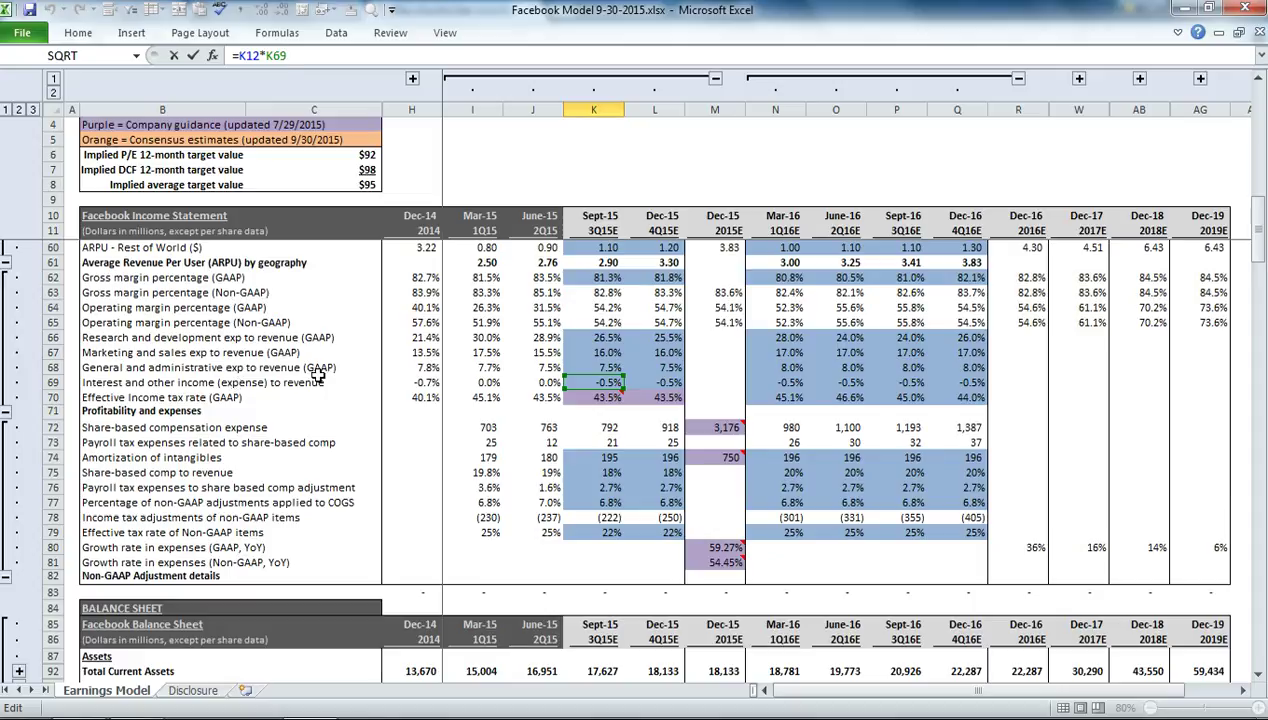
key("Return")
scroll(333, 330, "up", 1)
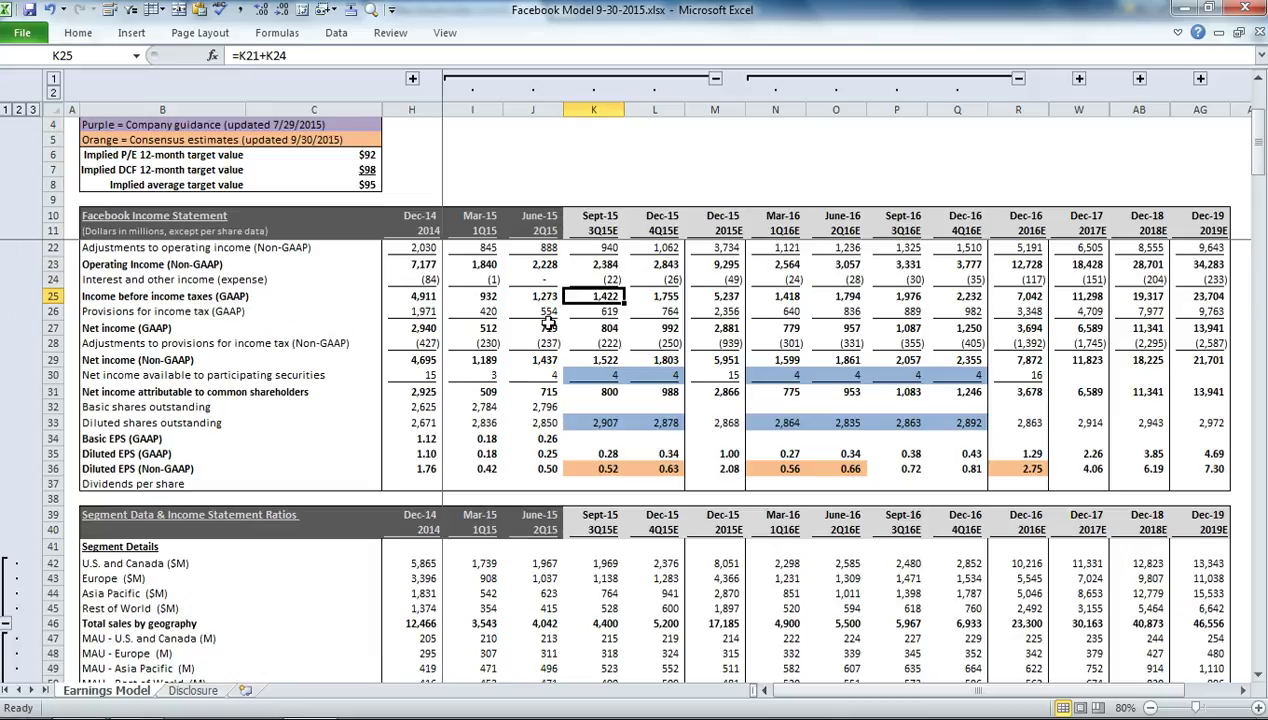
left_click(588, 311)
type("=K25*K70")
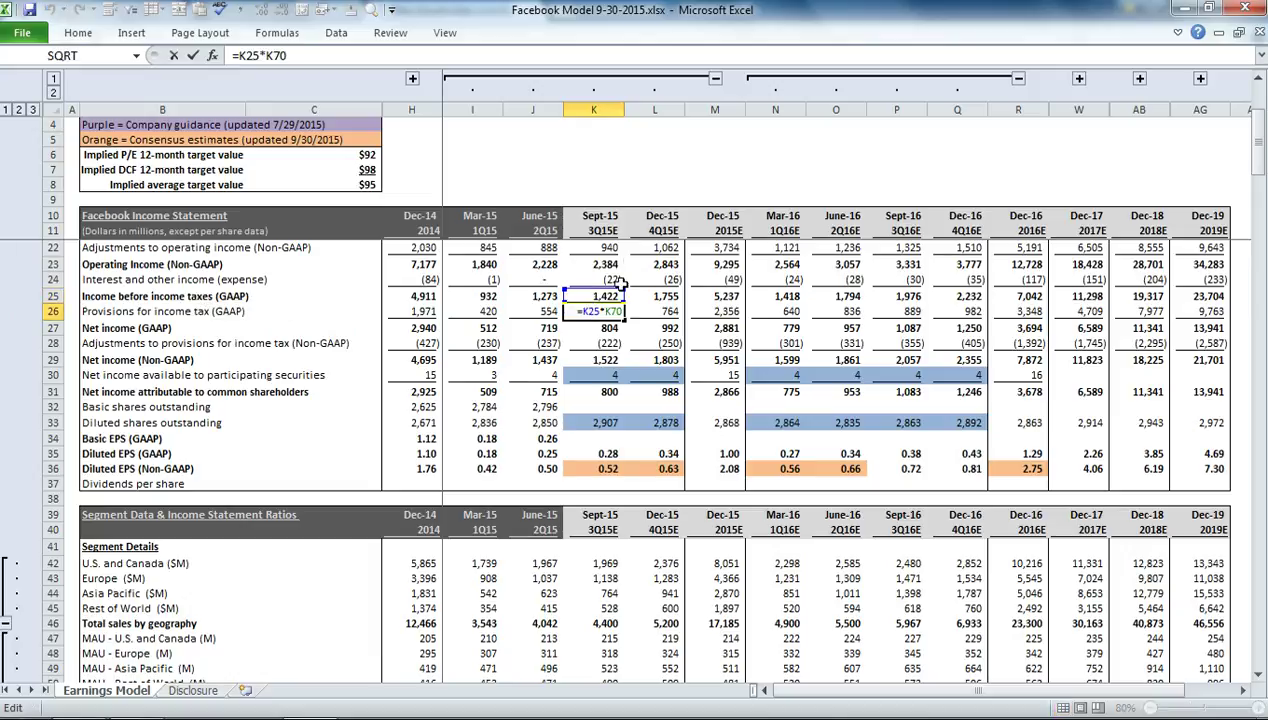
left_click_drag(1263, 157, 1262, 215)
mouse_move(579, 366)
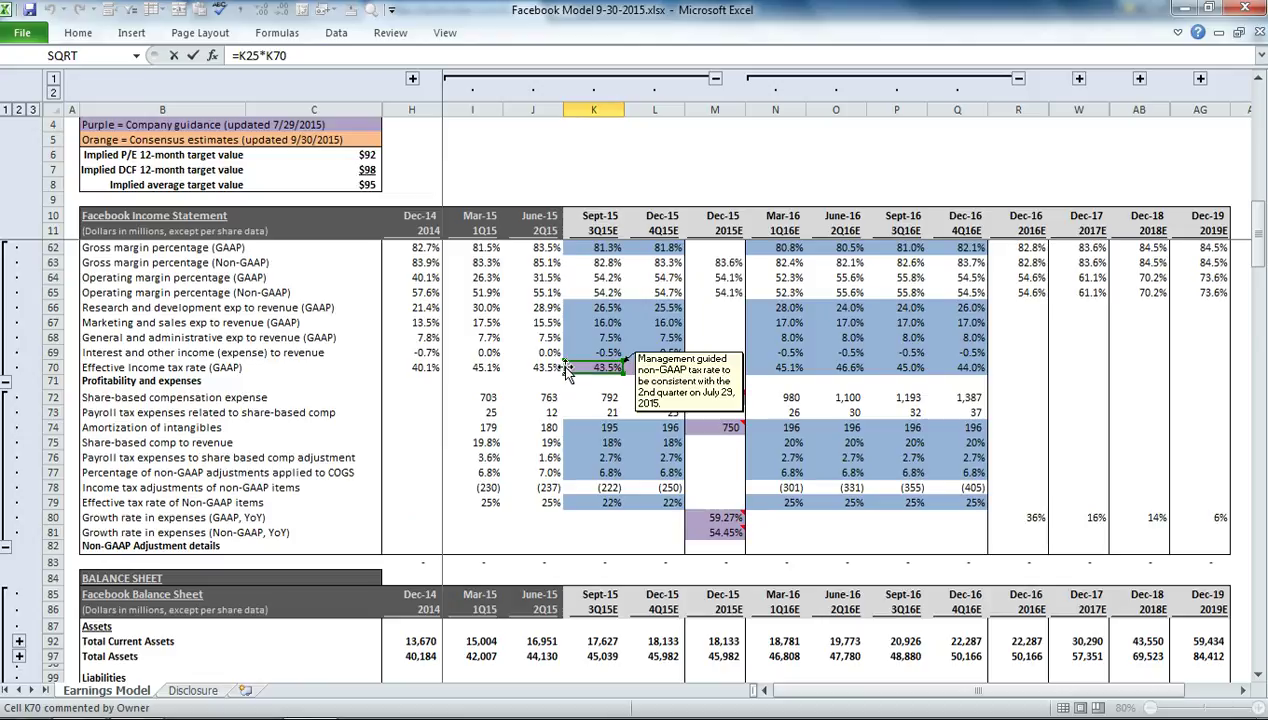
key("Return")
scroll(566, 366, "up", 1)
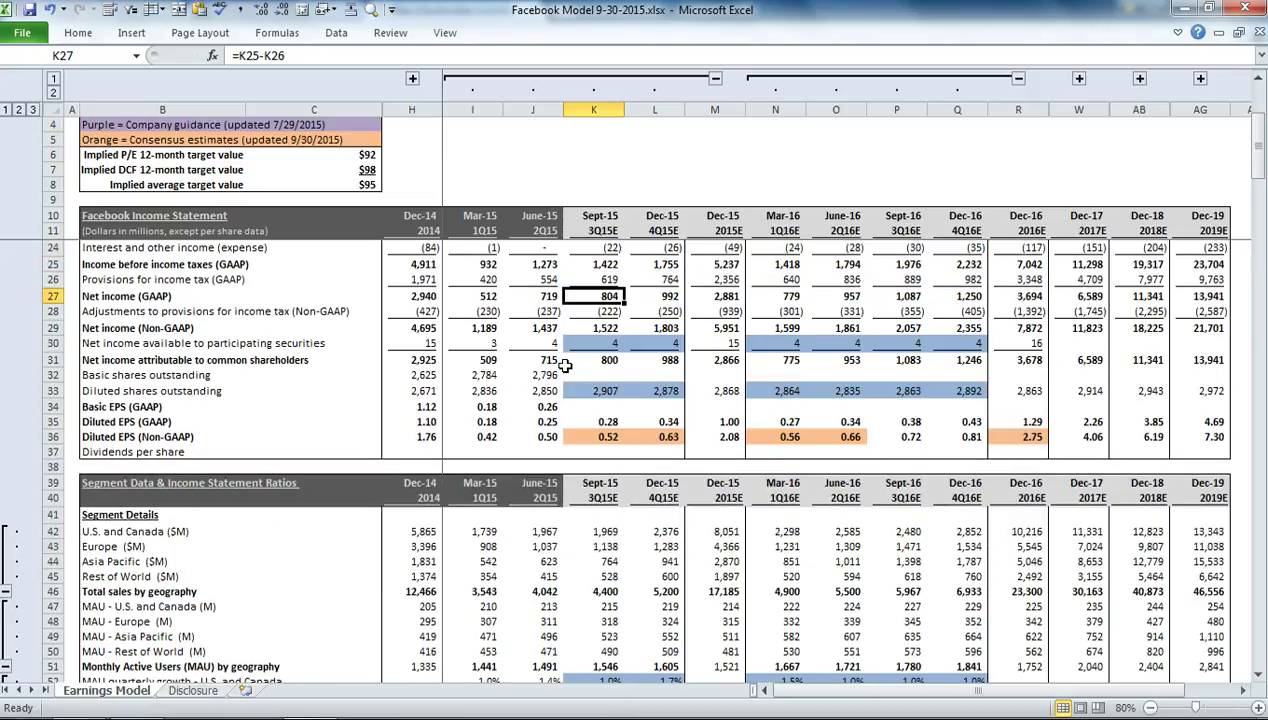
Review the K28 non-GAAP tax adjustment formula without changing it.
double_click(597, 311)
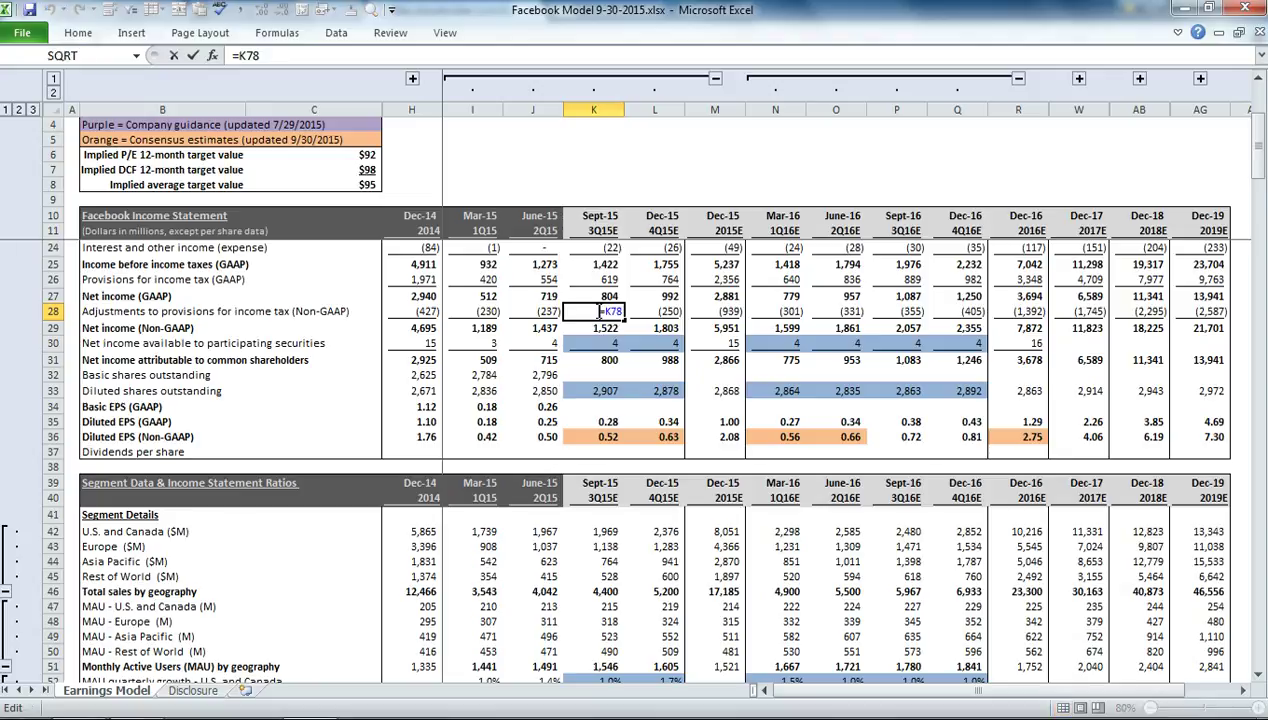
left_click_drag(1256, 156, 1256, 164)
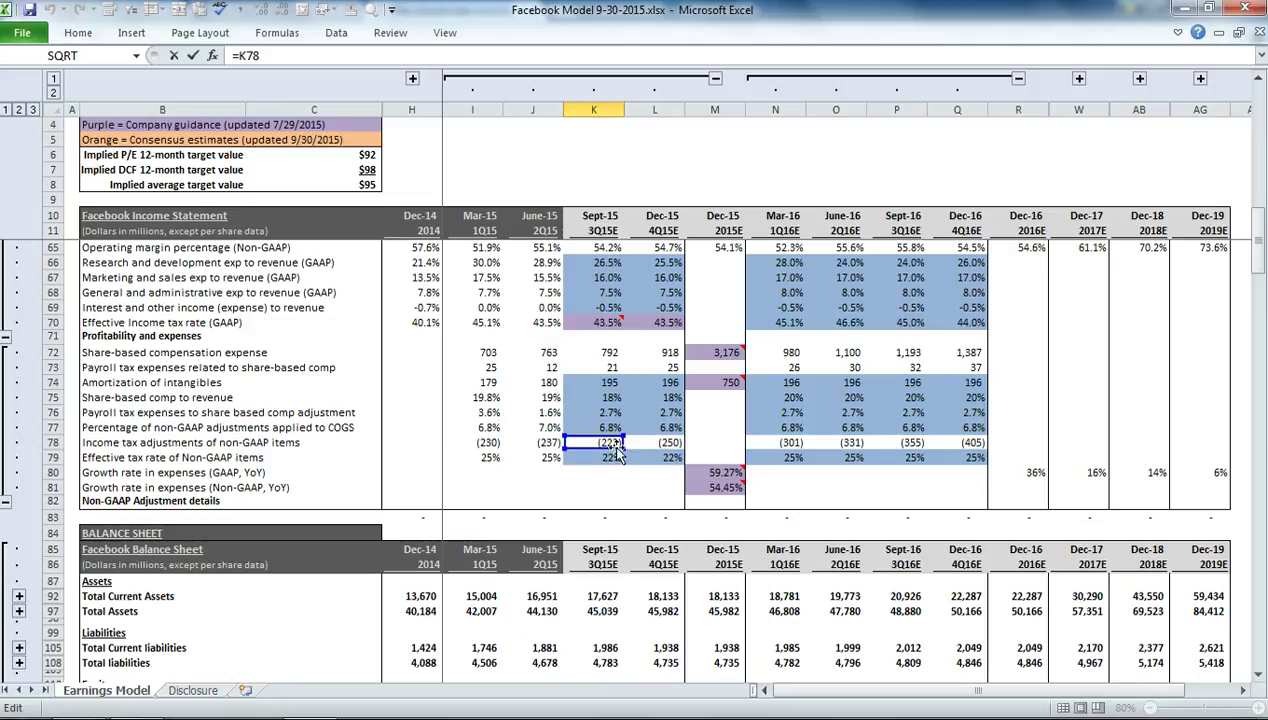
key("Return")
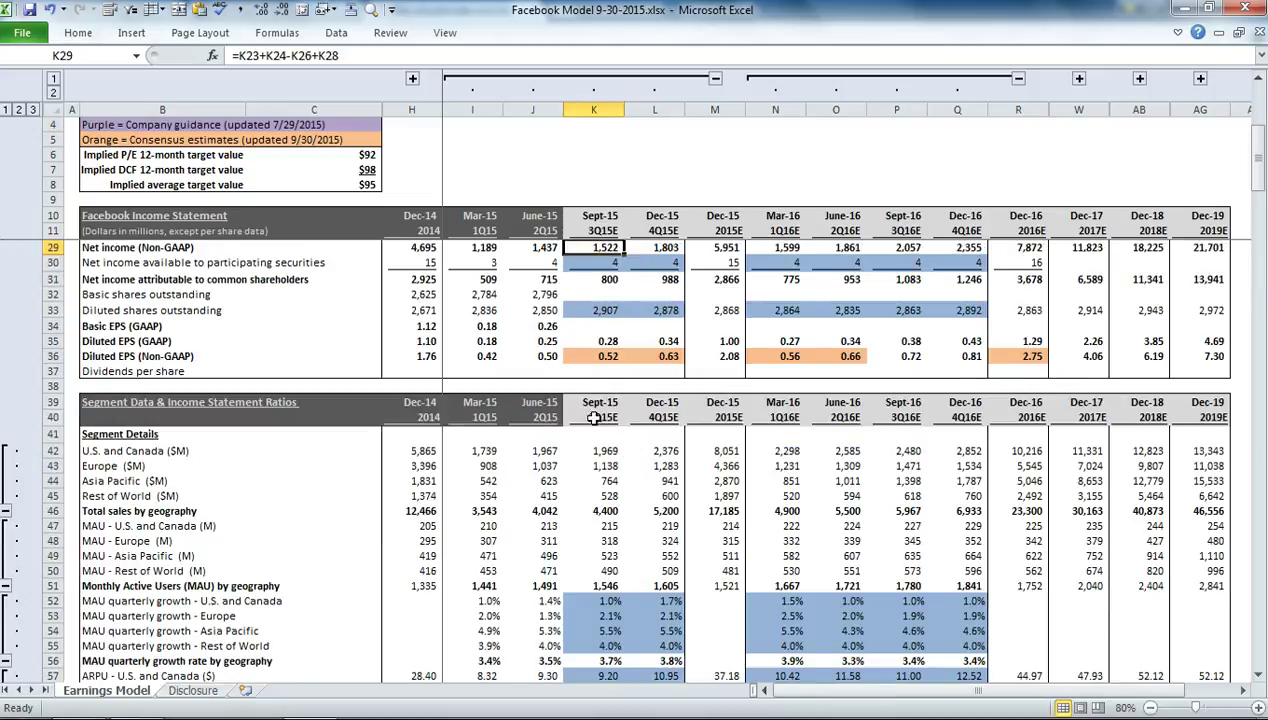
scroll(588, 412, "up", 2)
scroll(190, 362, "up", 1)
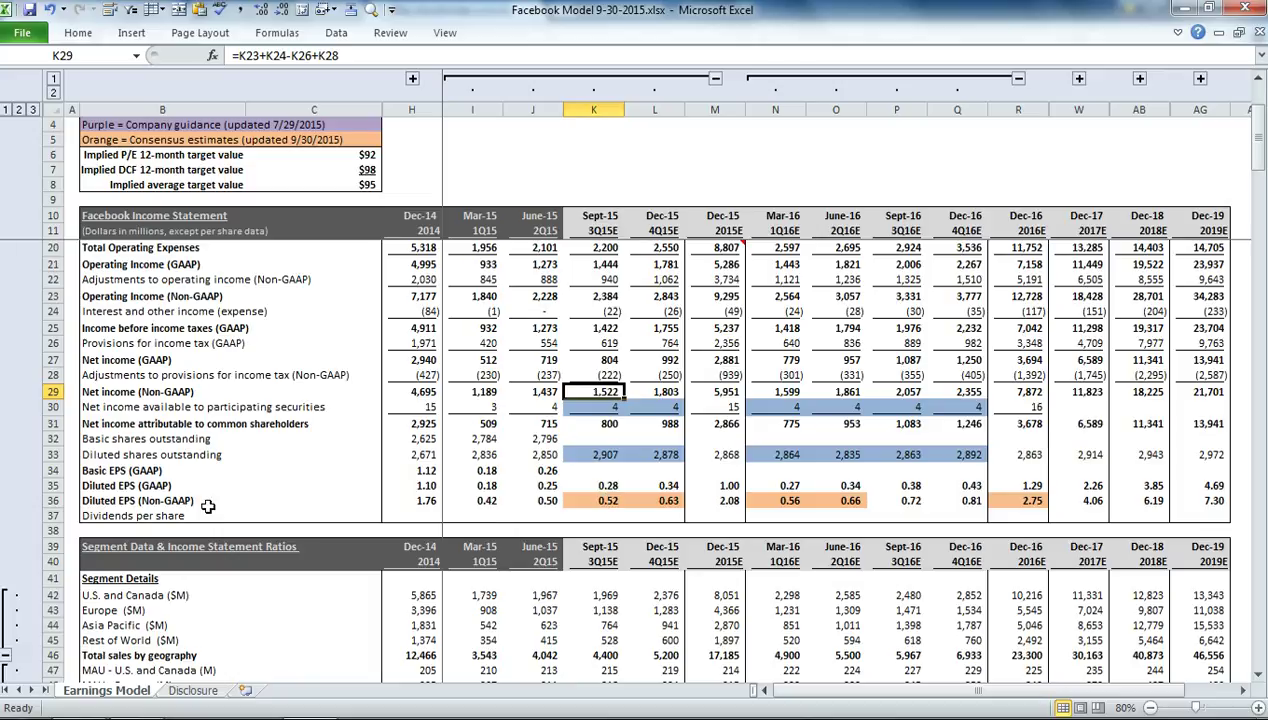
Trace K36 EPS of 0.52 to 1,522 net income over 2,907 shares, then scroll to the balance sheet.
left_click(606, 500)
double_click(606, 500)
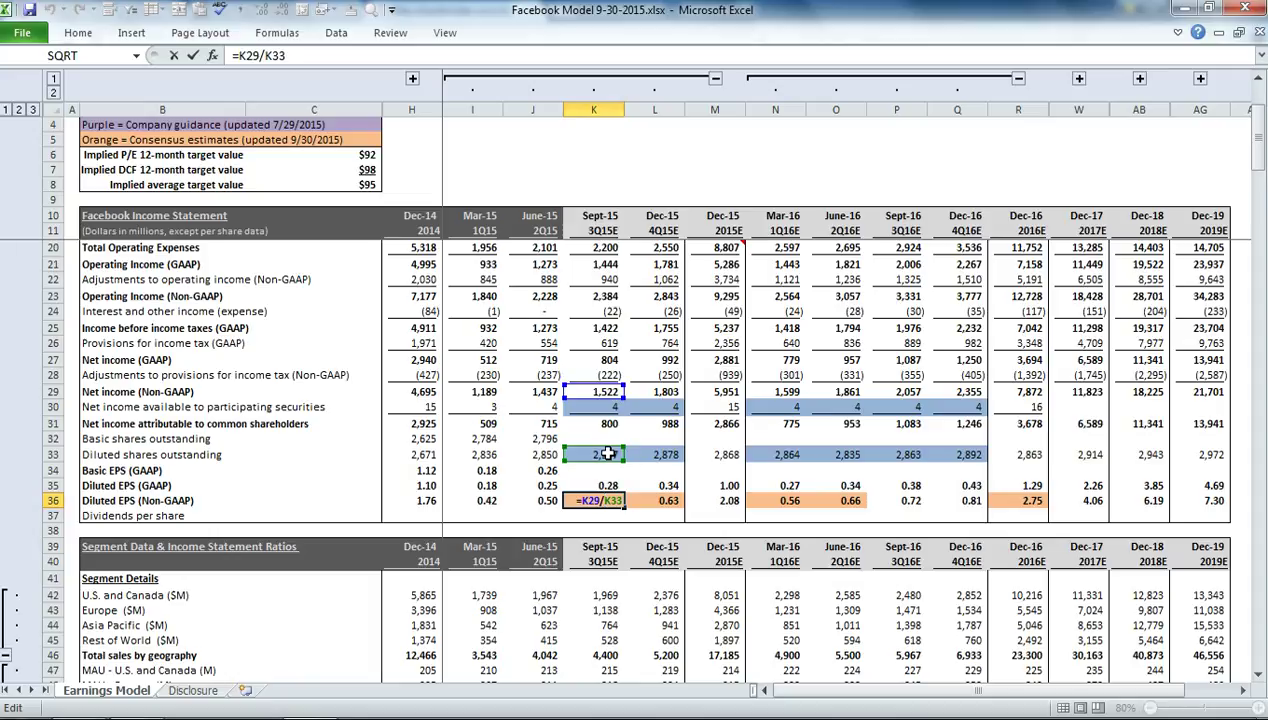
key("Return")
scroll(604, 492, "down", 5)
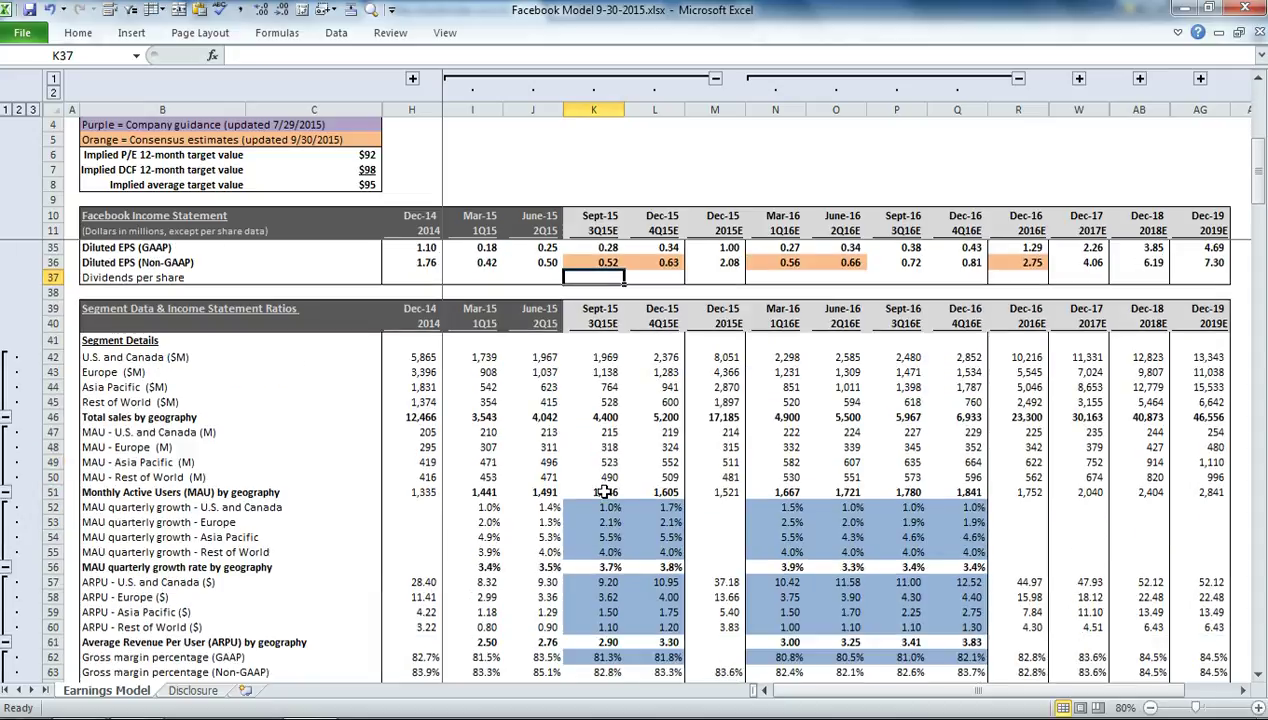
scroll(606, 492, "down", 9)
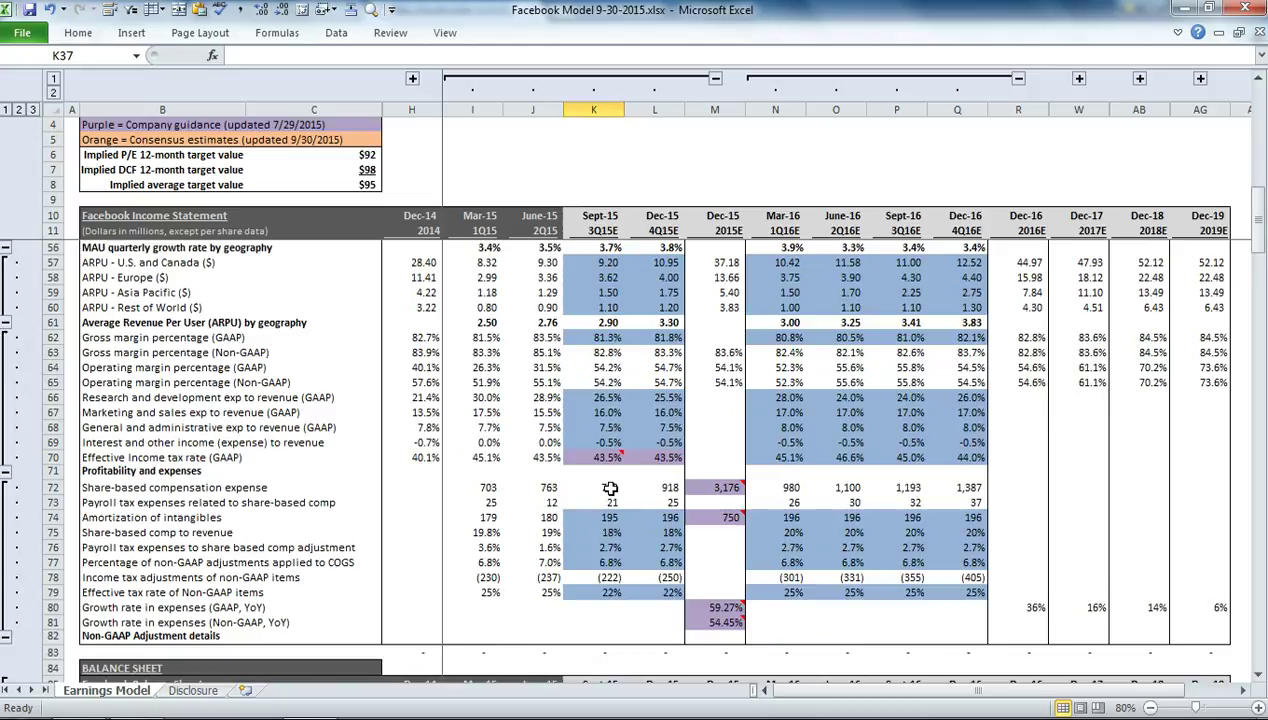
scroll(609, 488, "down", 3)
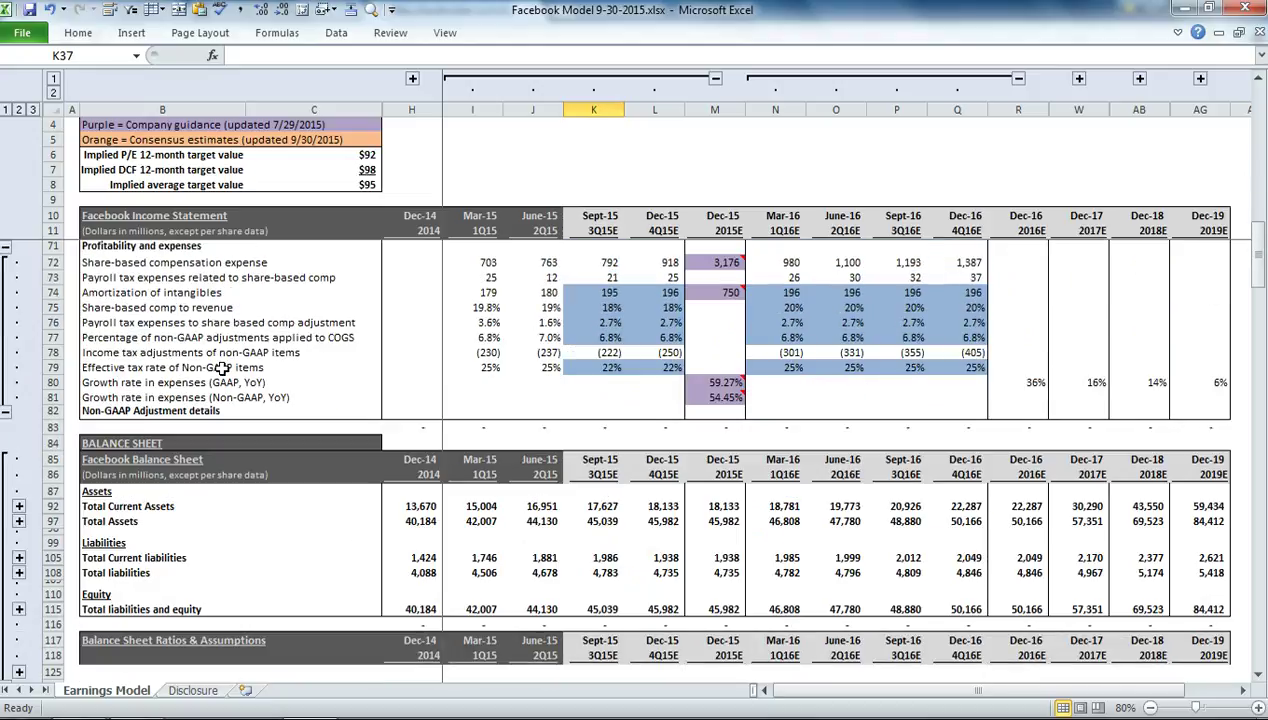
scroll(222, 368, "down", 3)
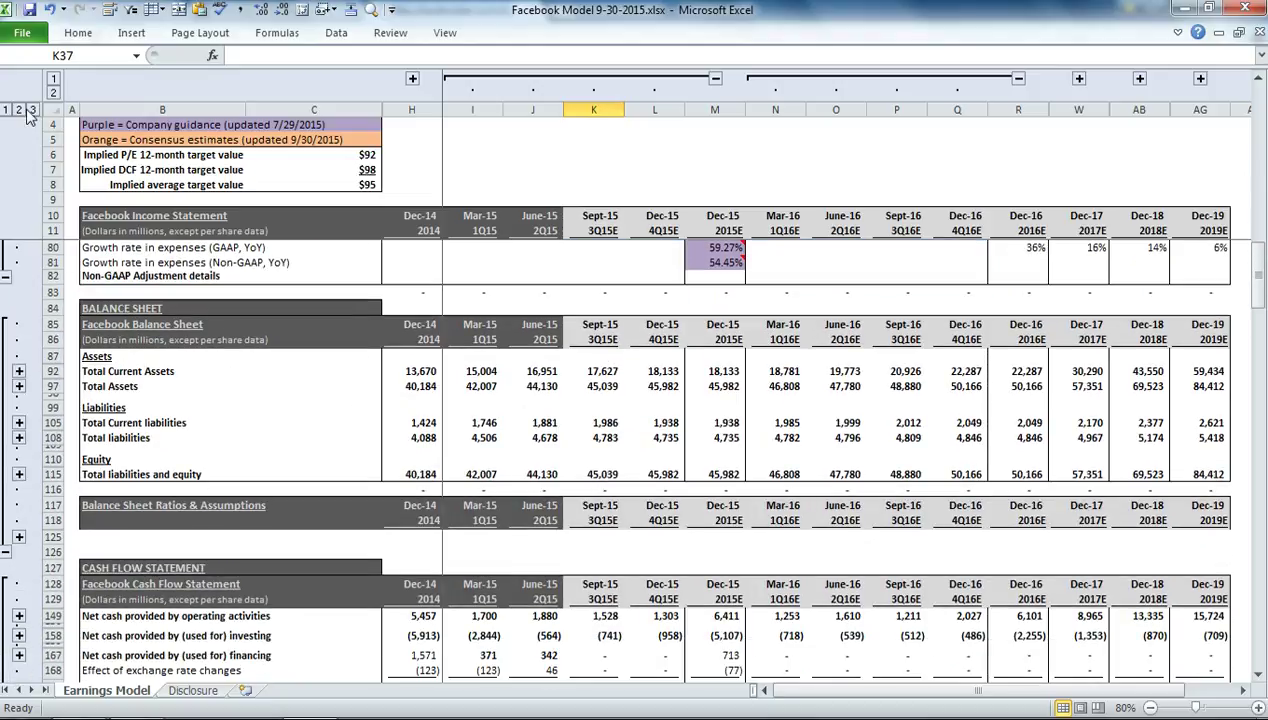
left_click(33, 110)
scroll(664, 380, "down", 2)
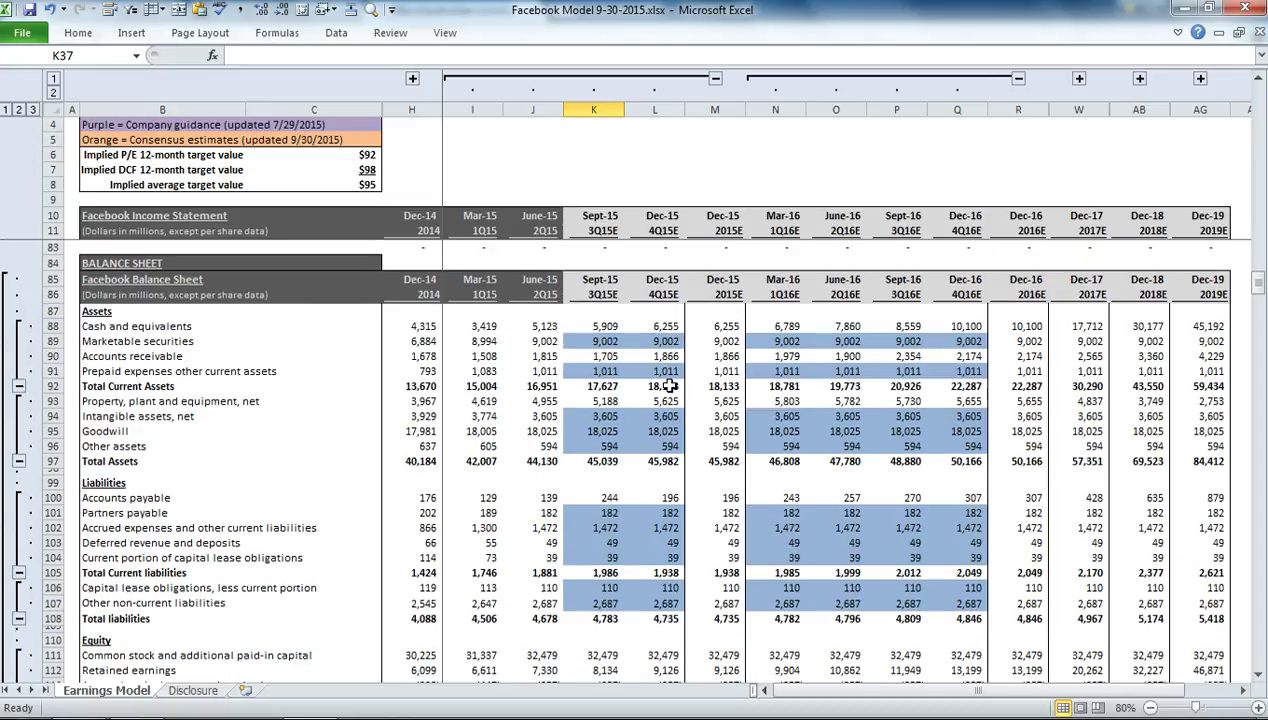
scroll(668, 383, "down", 1)
scroll(620, 342, "up", 1)
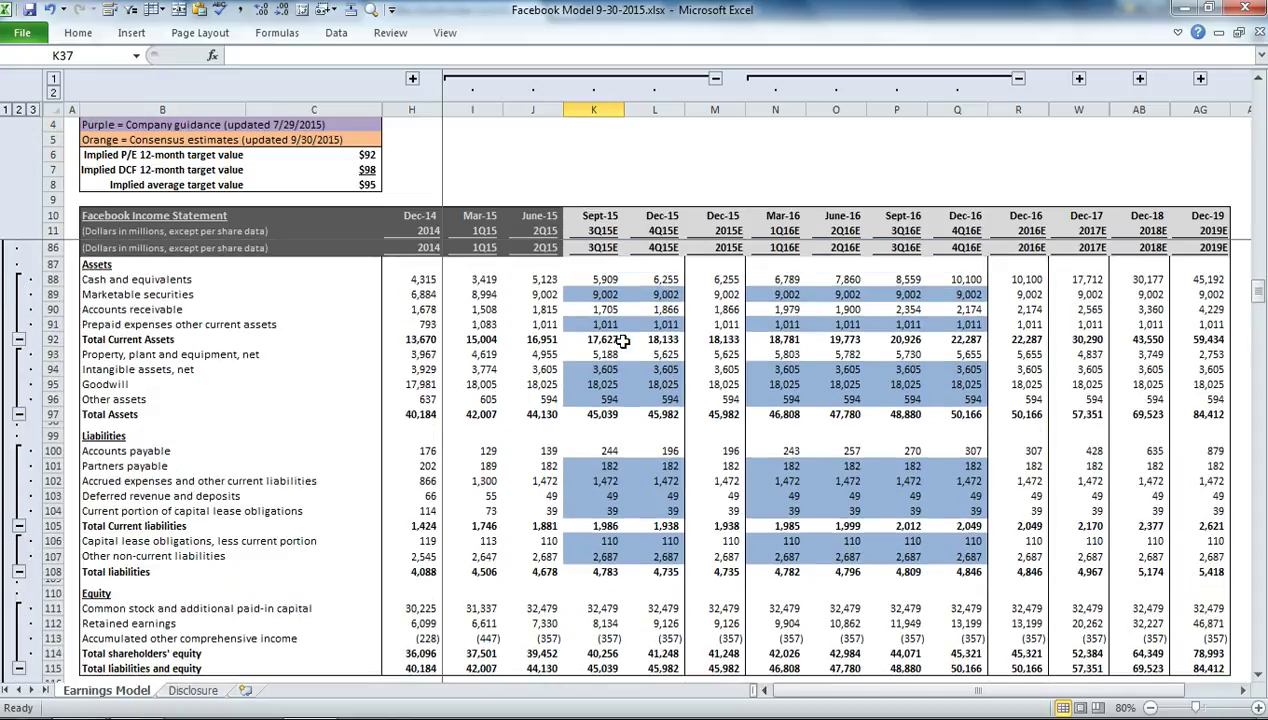
left_click(1255, 675)
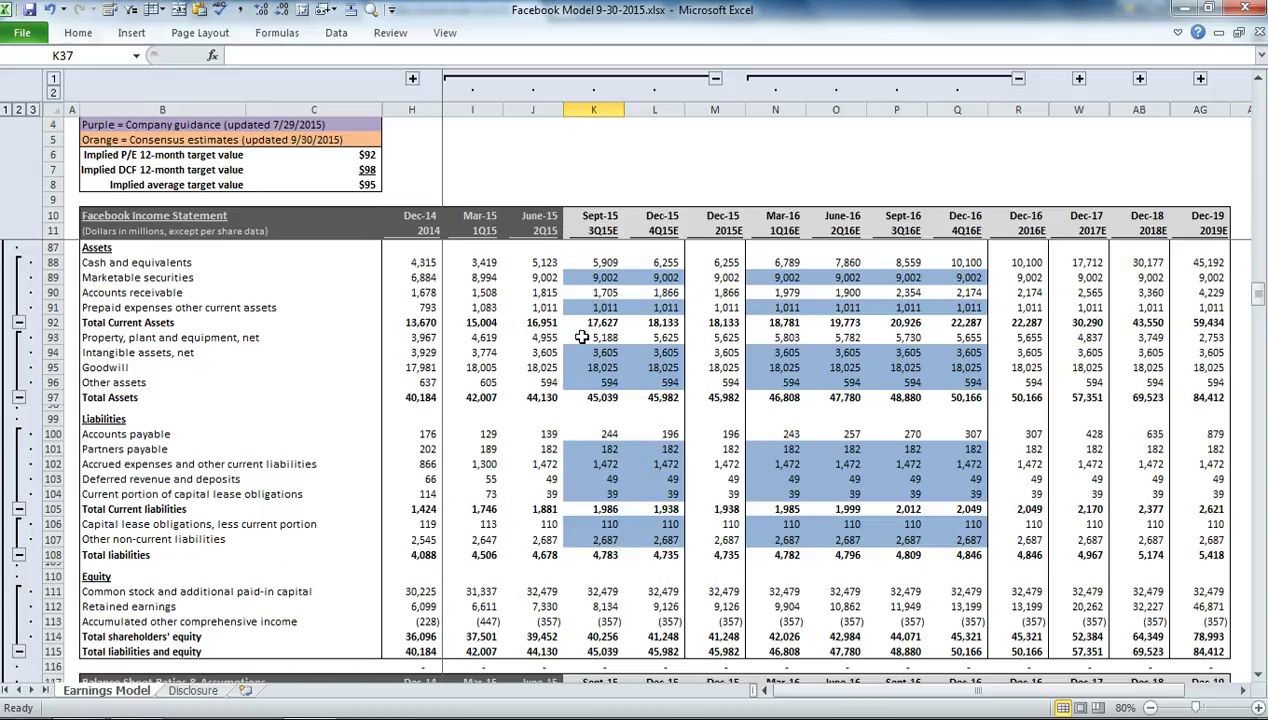
double_click(600, 277)
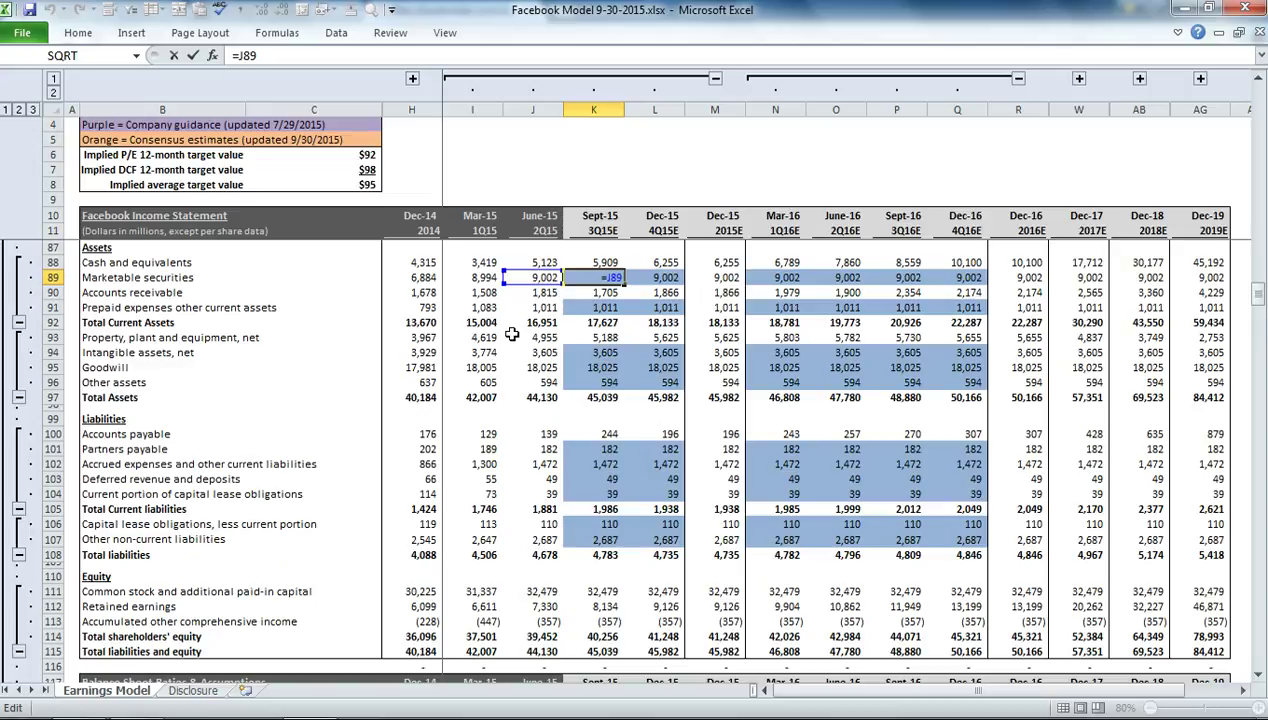
key("Return")
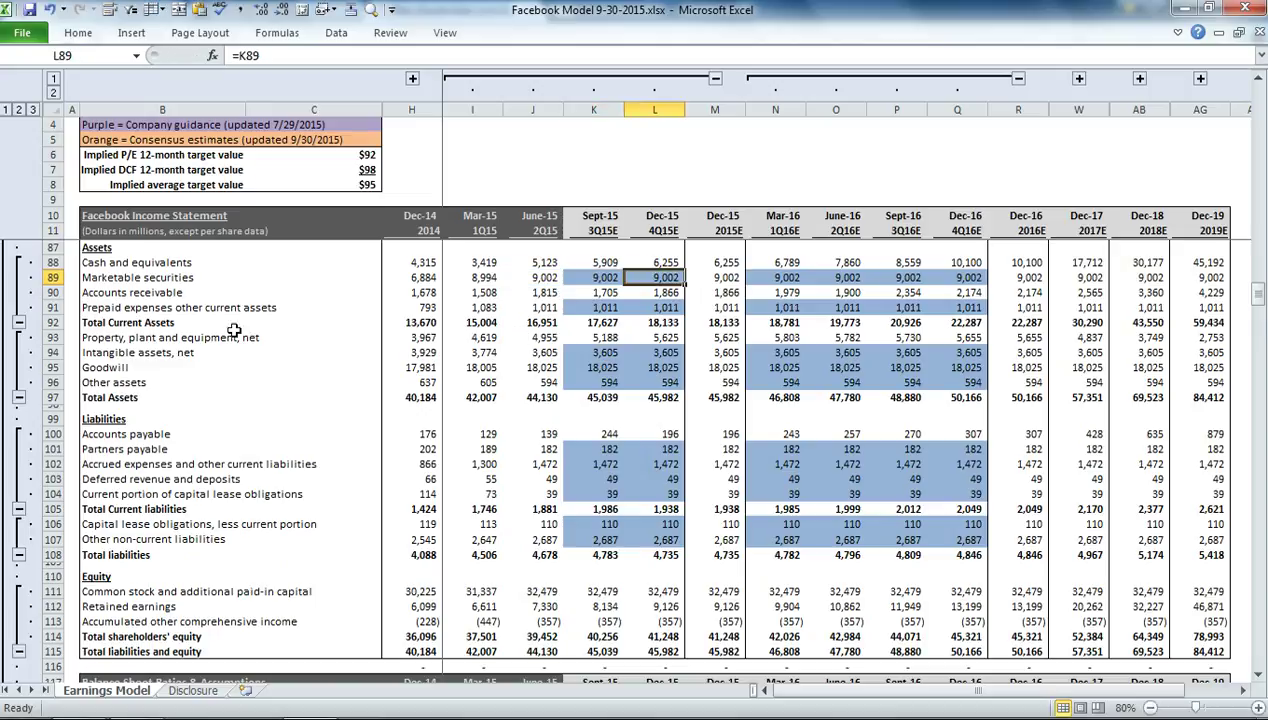
left_click(55, 292)
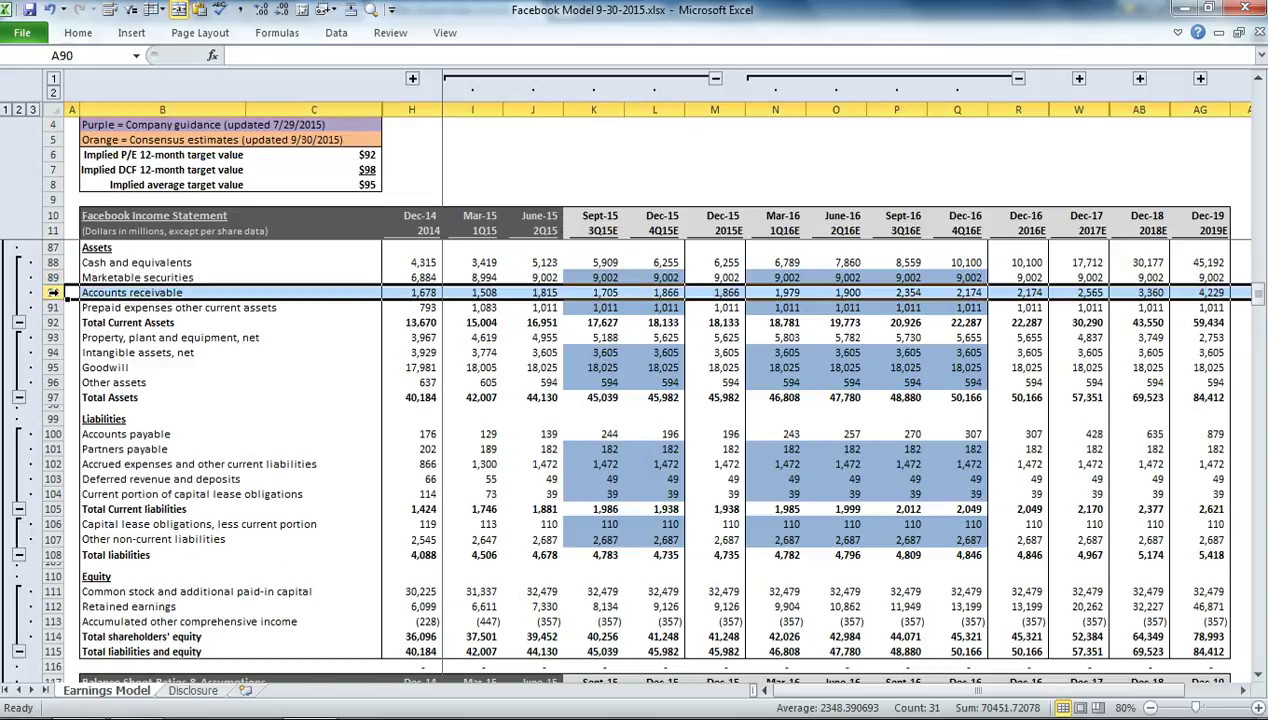
left_click(50, 434, "ctrl")
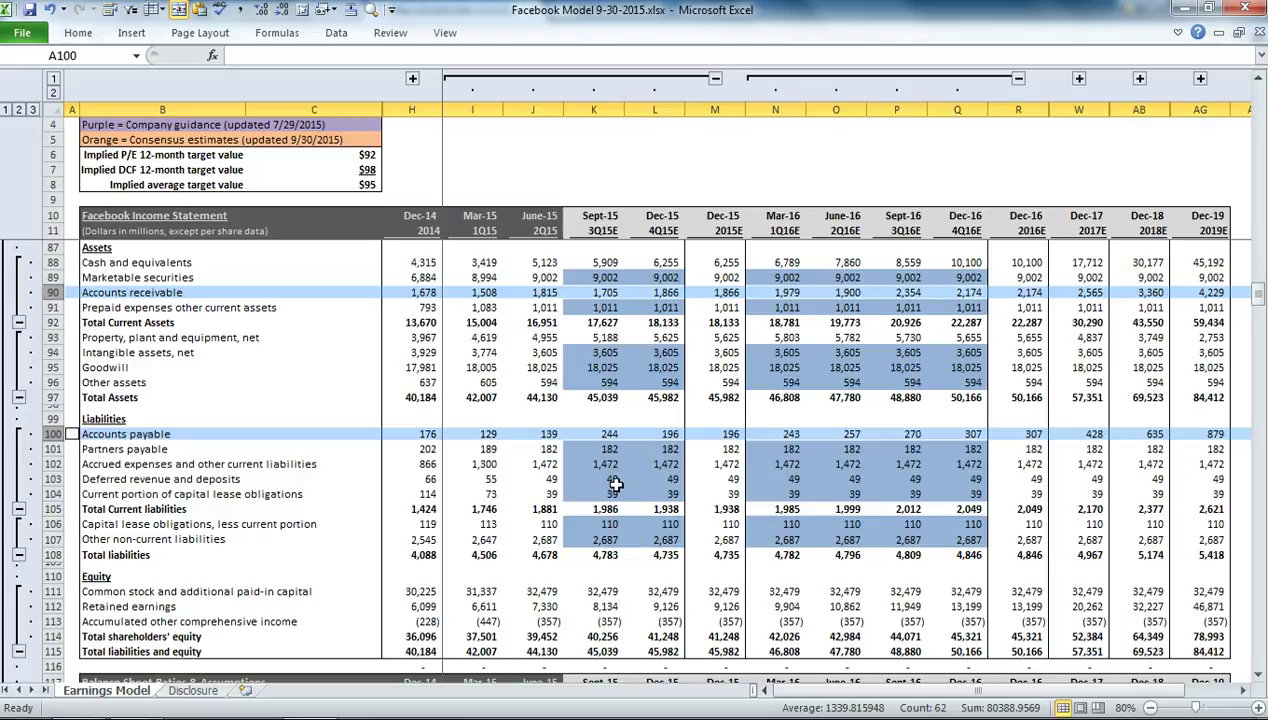
left_click(617, 421)
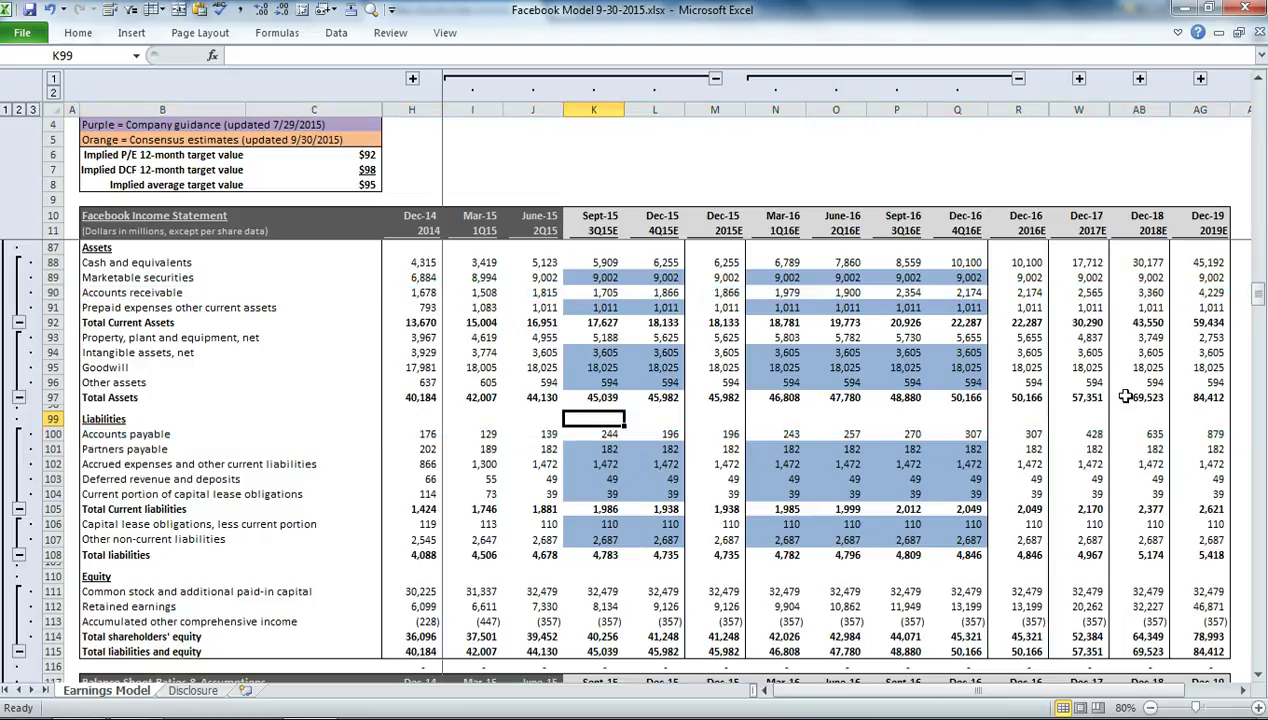
scroll(752, 545, "down", 3)
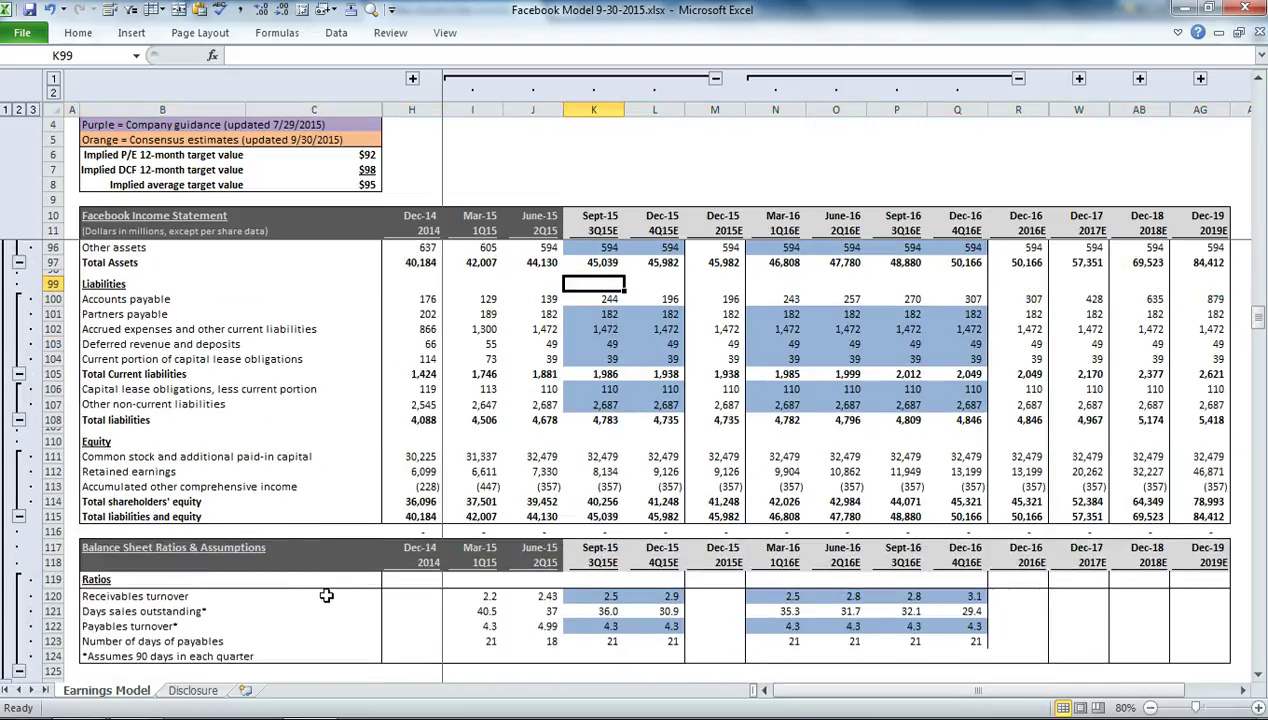
Check turnover ratios 2.5 and 4.3 and the receivables formula =(K12/K120*2)-J90 giving 1,704.97.
left_click(592, 595)
left_click(593, 626)
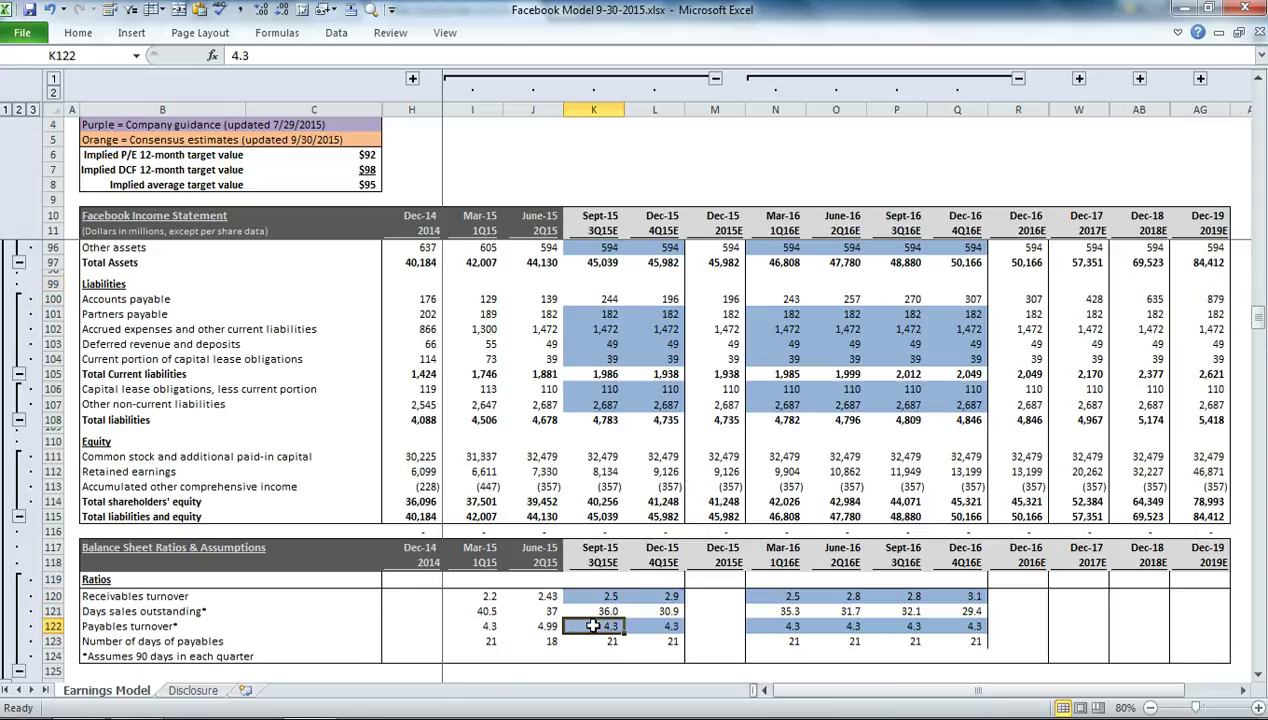
scroll(580, 330, "up", 3)
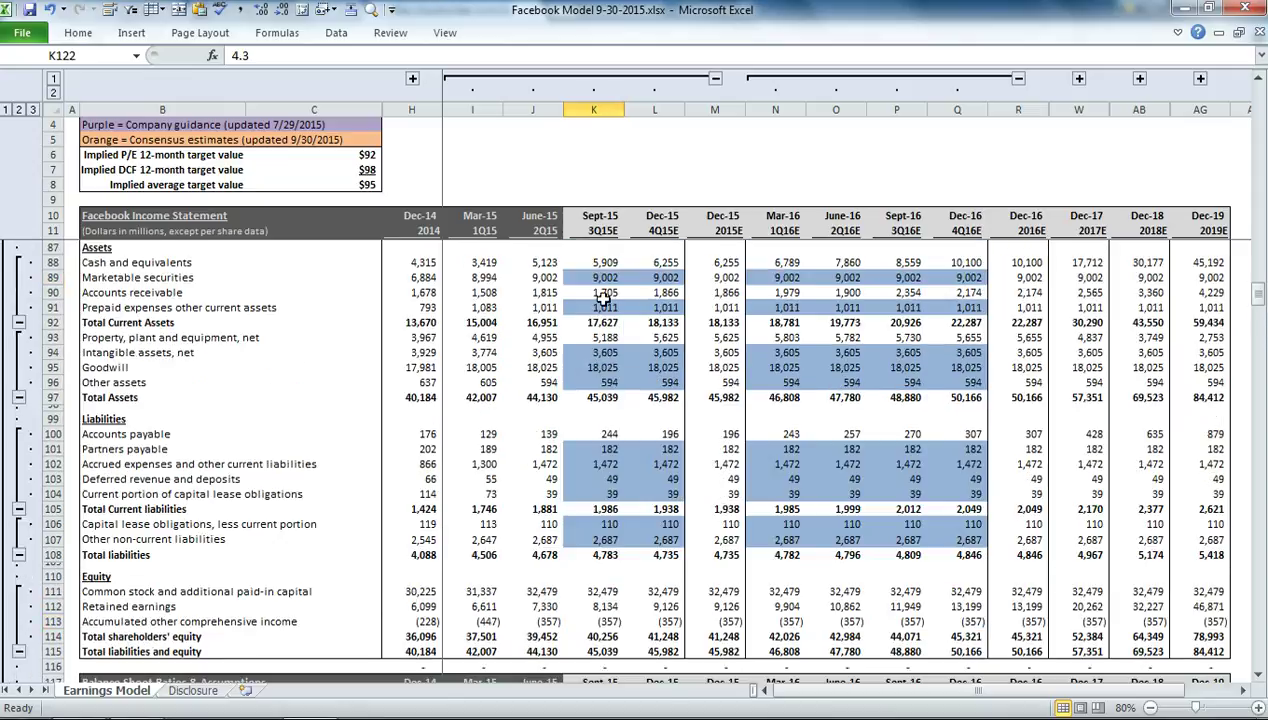
double_click(601, 292)
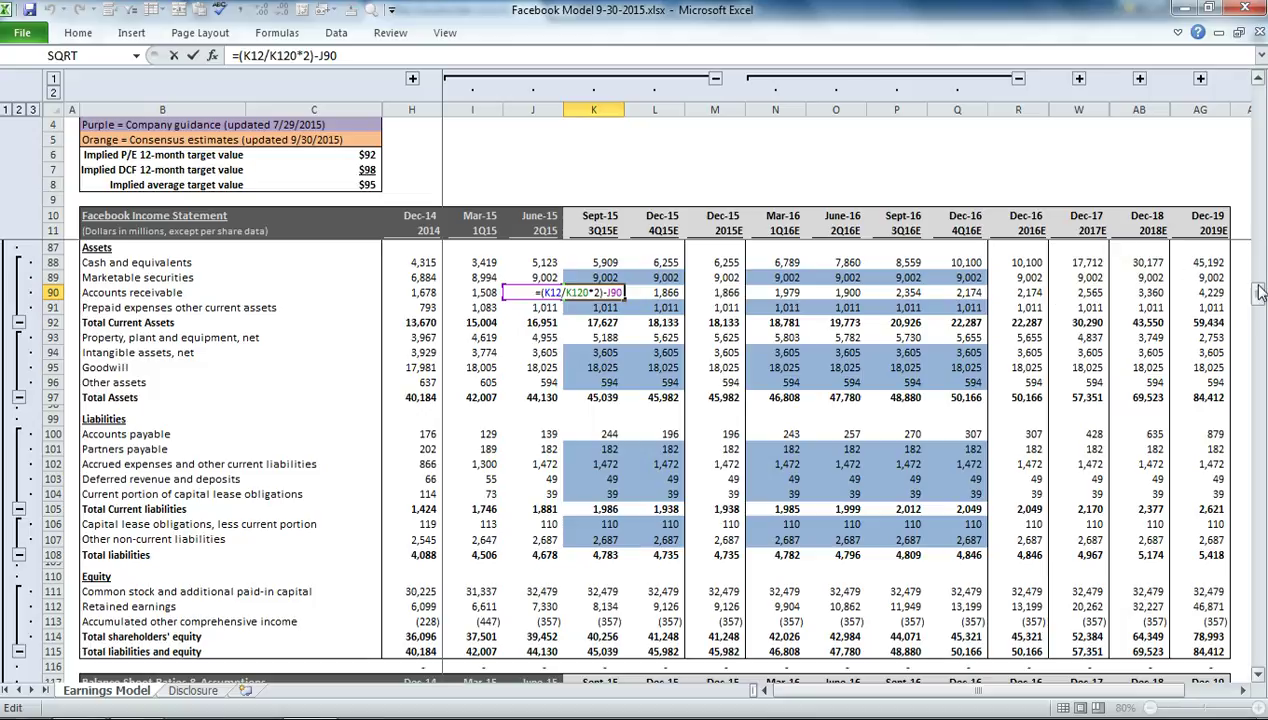
left_click_drag(1261, 291, 1259, 97)
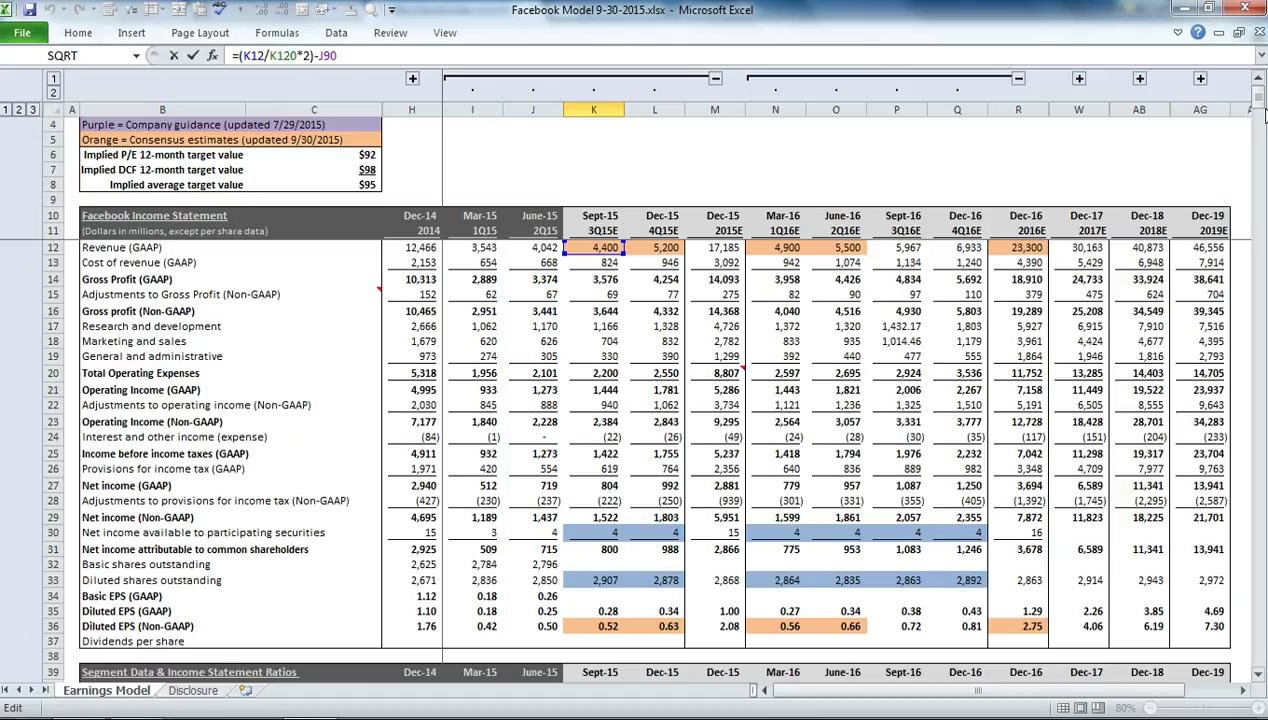
left_click_drag(1259, 104, 1259, 330)
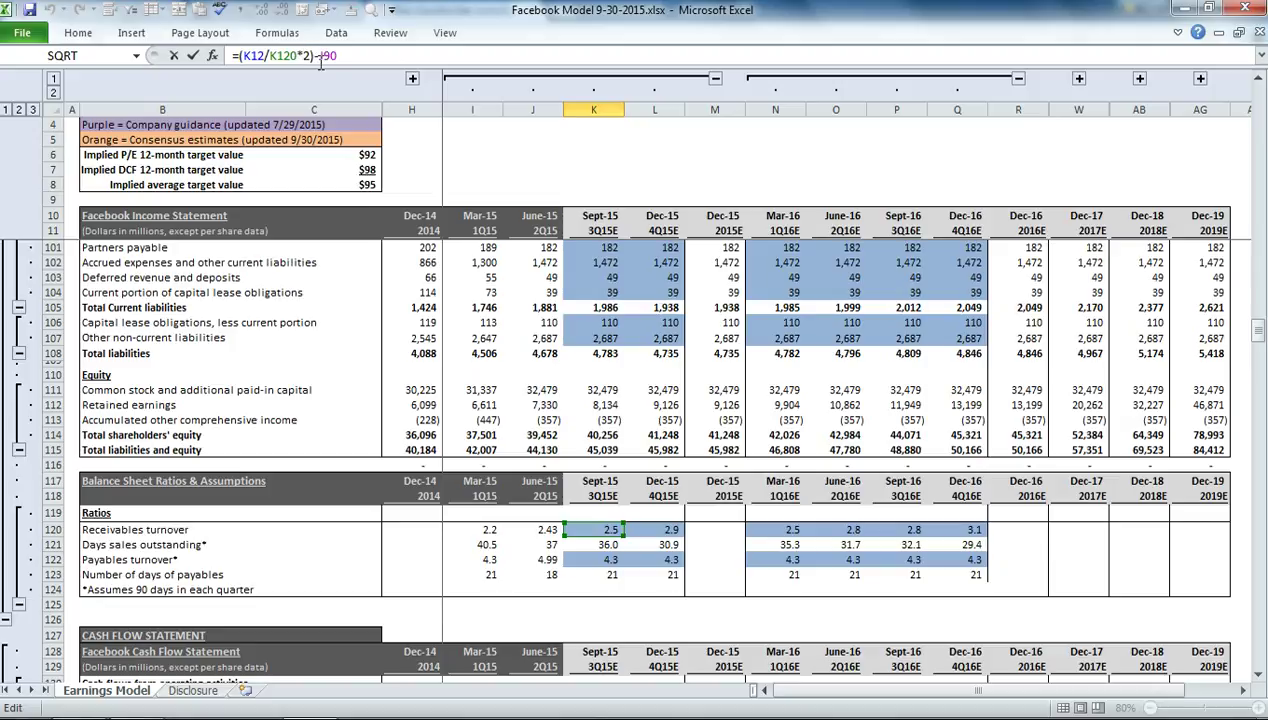
left_click_drag(1260, 330, 1258, 275)
key("Tab")
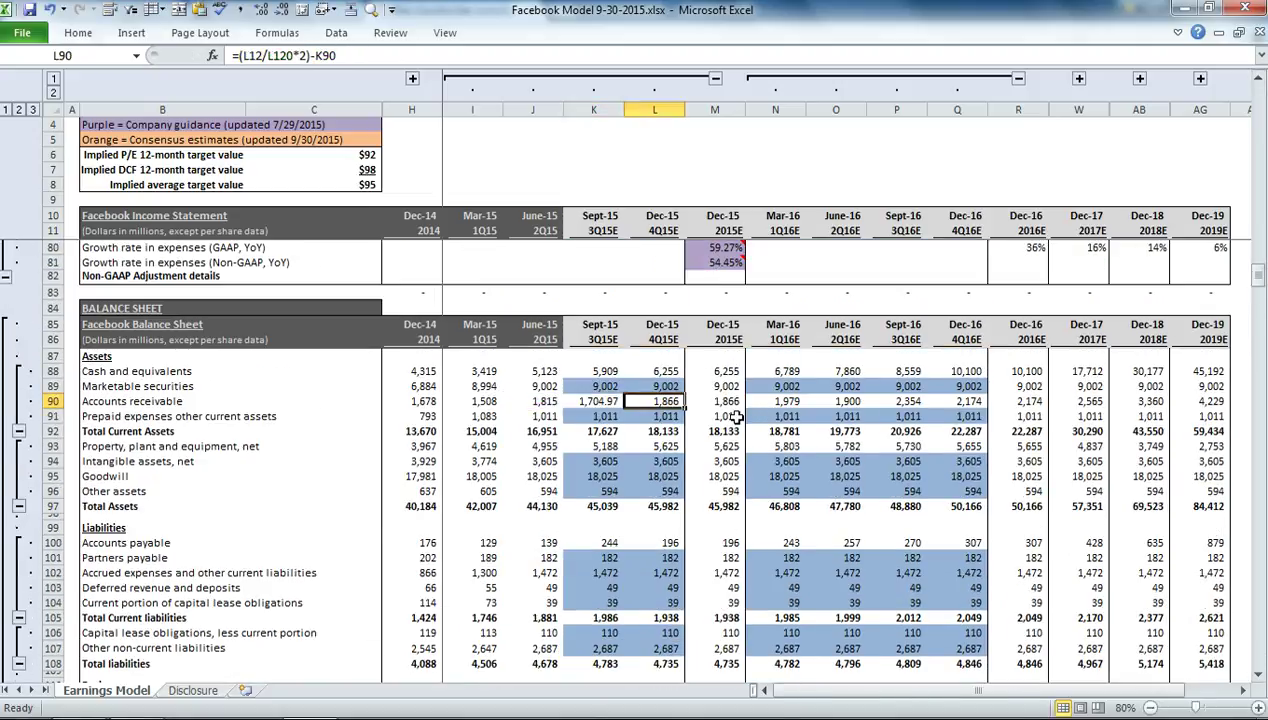
Review the Sept-15 accounts payable formula and retained earnings formula =J112+K27 giving 8,134.
left_click(597, 399)
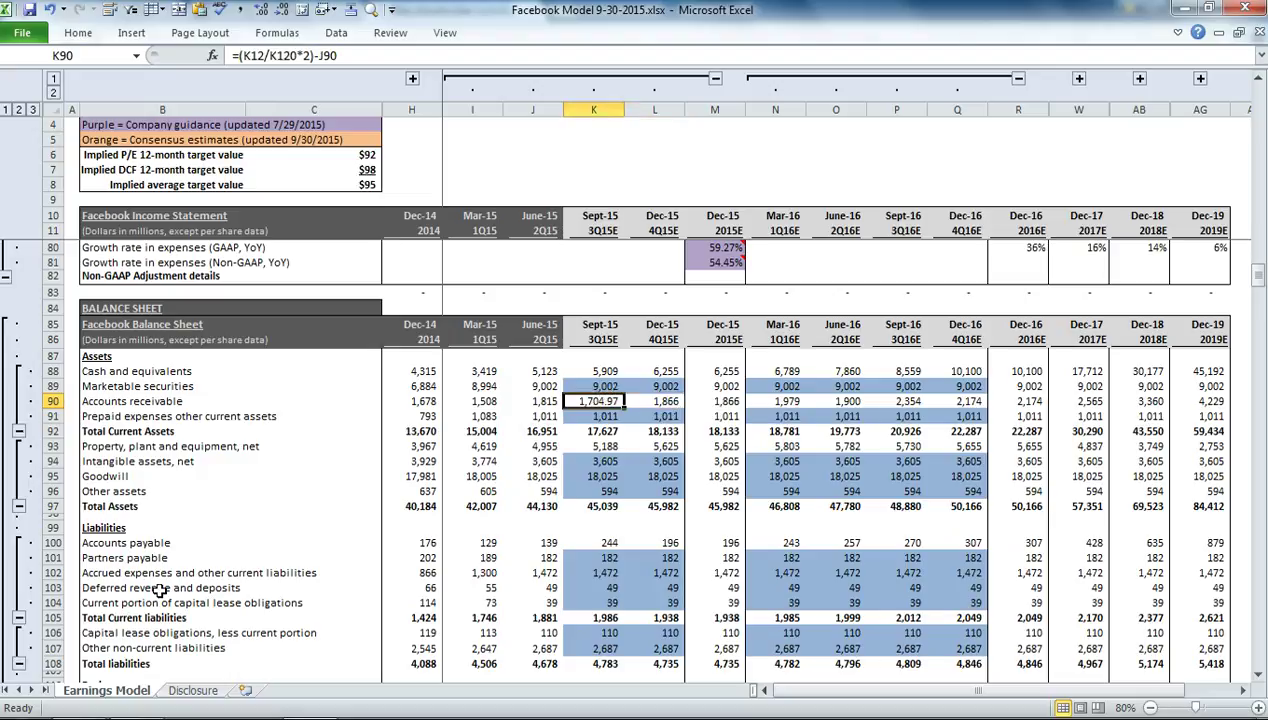
left_click(584, 540)
scroll(596, 565, "down", 3)
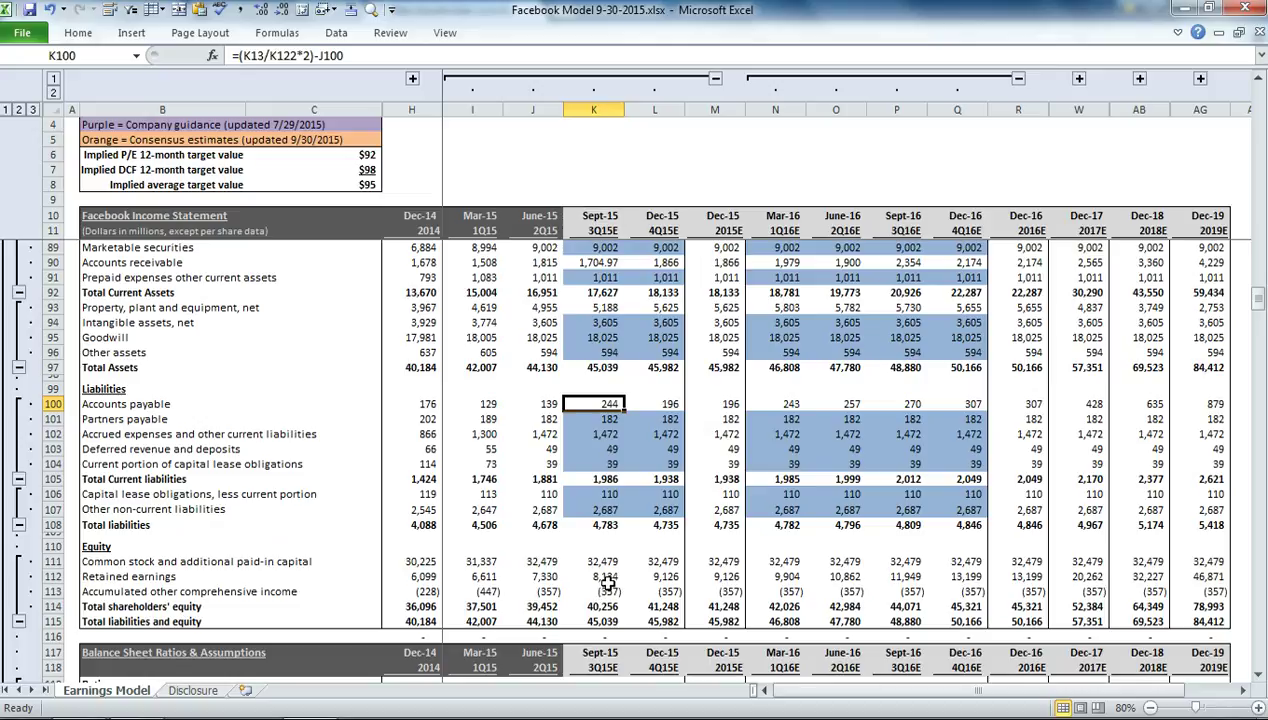
left_click(614, 578)
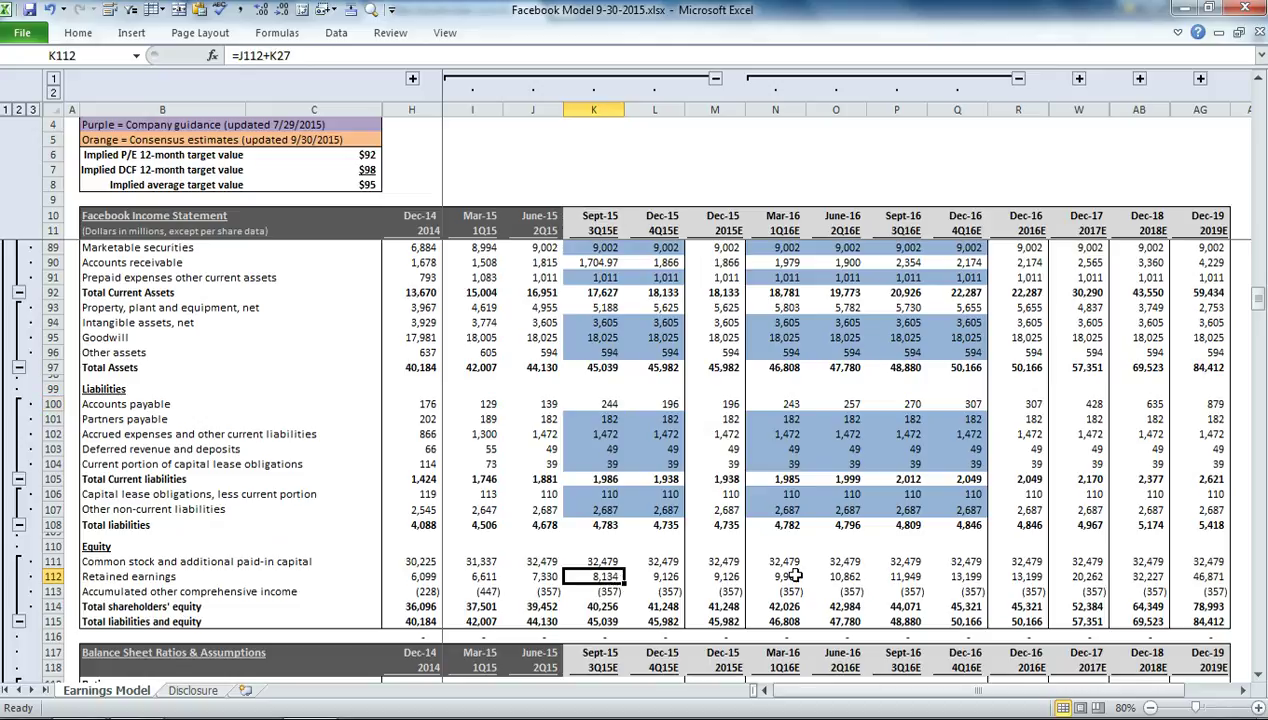
double_click(604, 577)
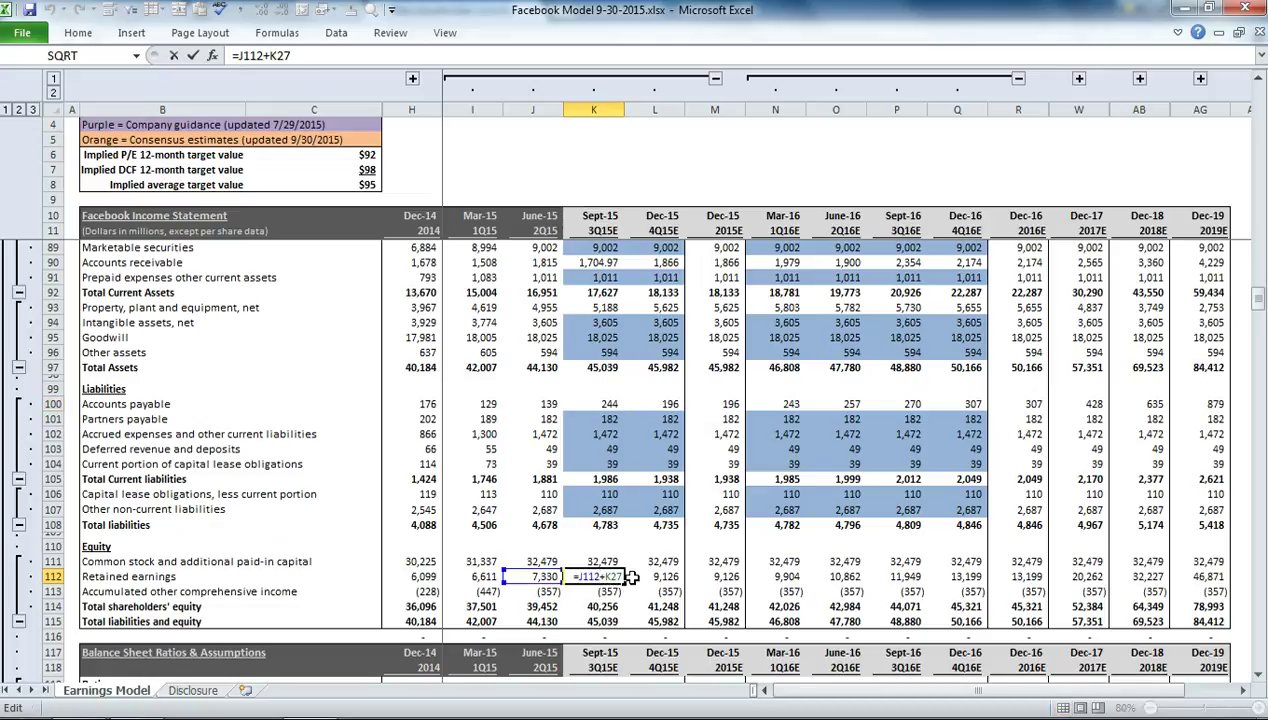
Close the retained earnings formula and check Sept-15 end-of-period cash K171 on the cash flow statement.
left_click(632, 577)
scroll(628, 580, "down", 7)
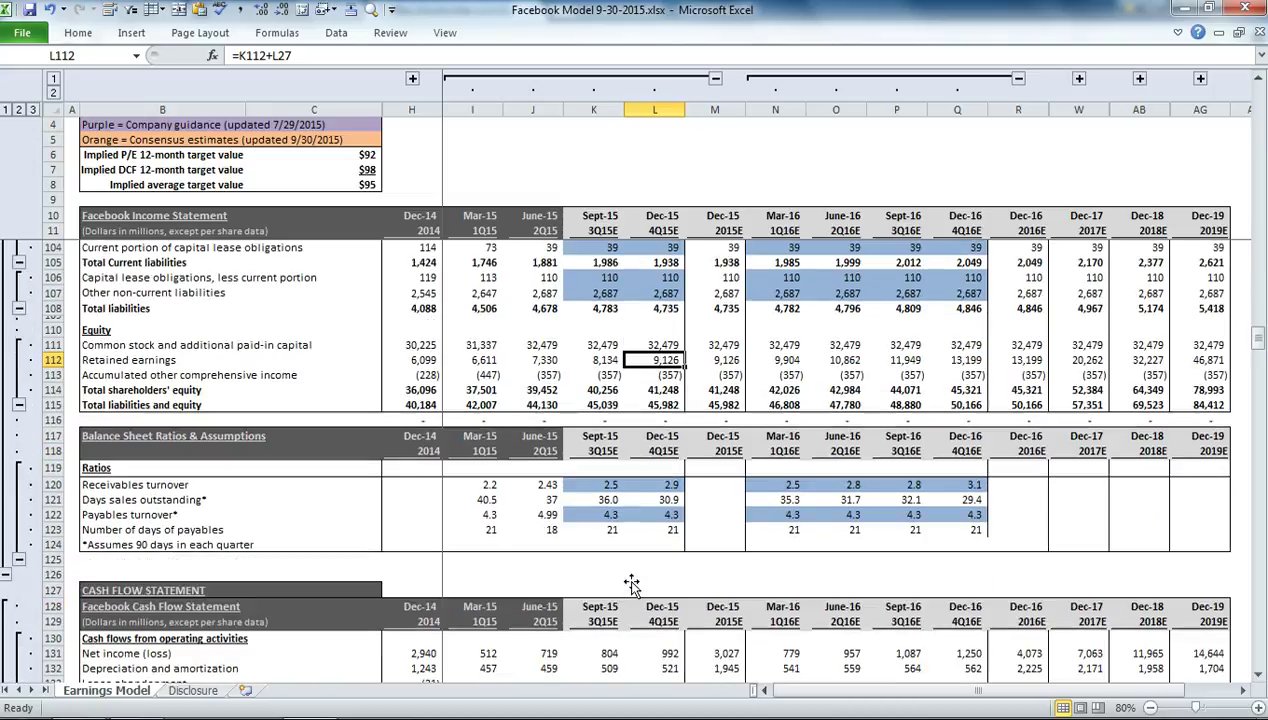
scroll(631, 581, "down", 3)
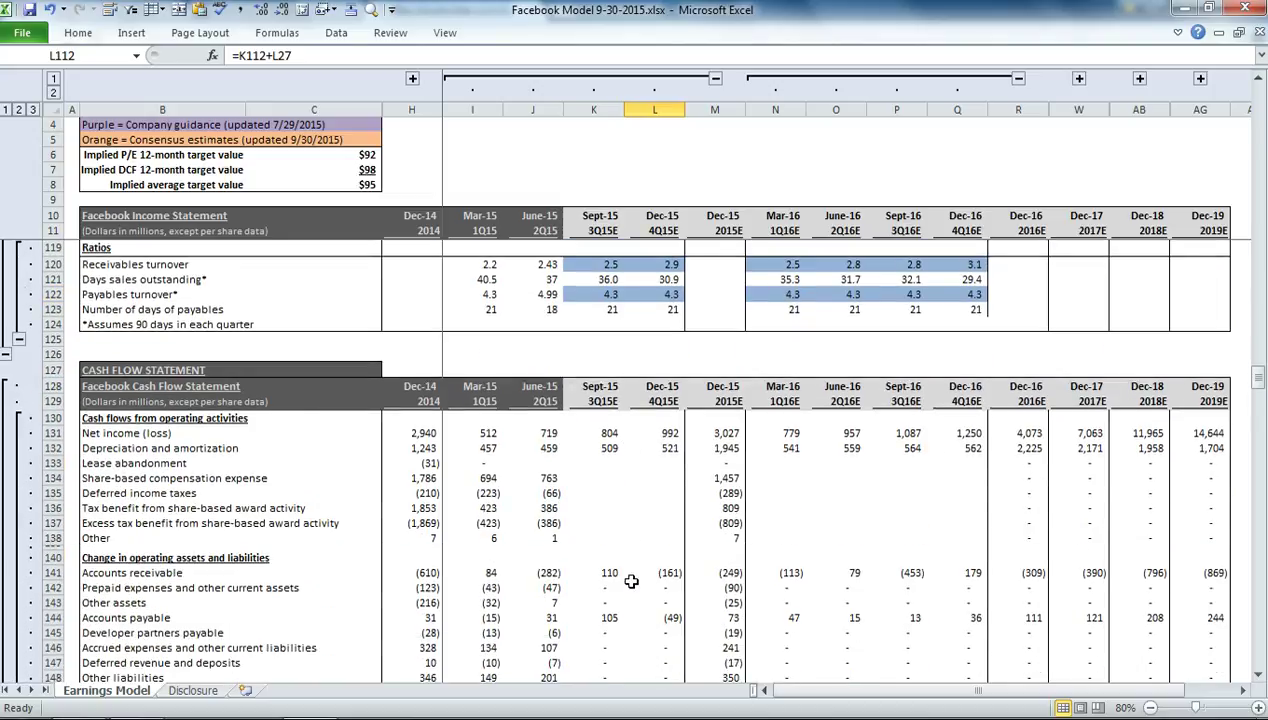
scroll(631, 546, "down", 10)
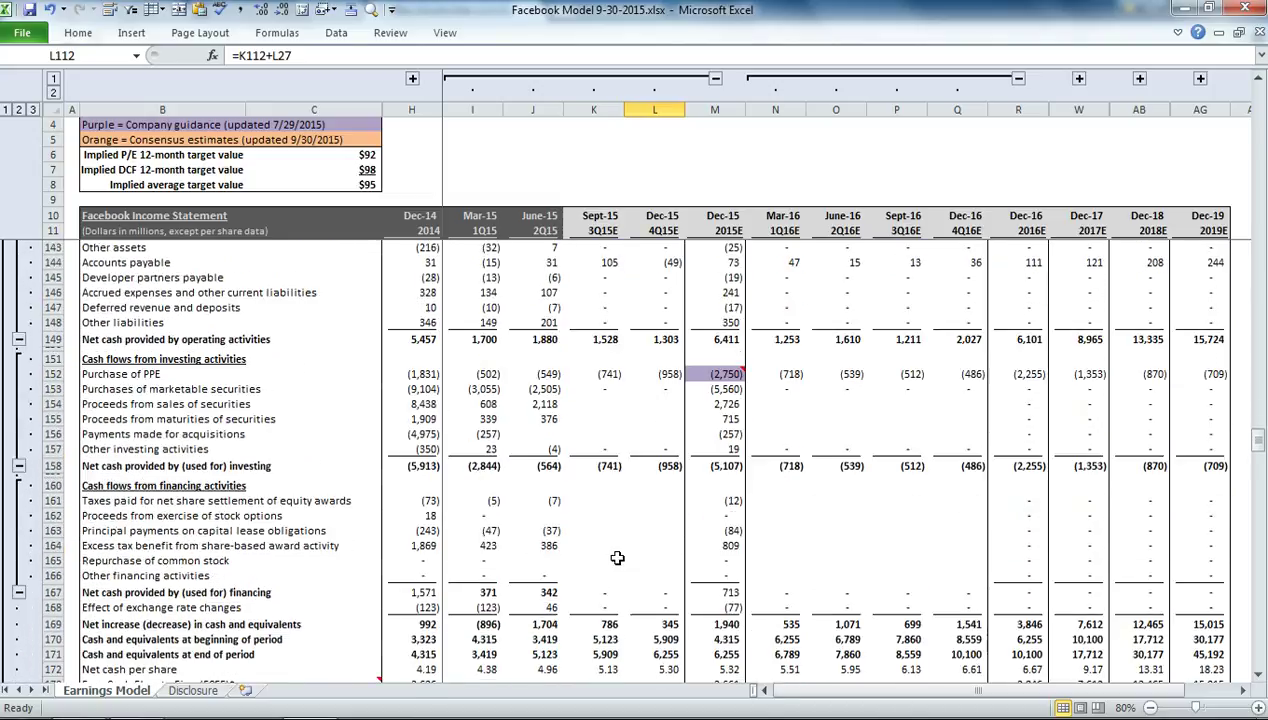
left_click(595, 563)
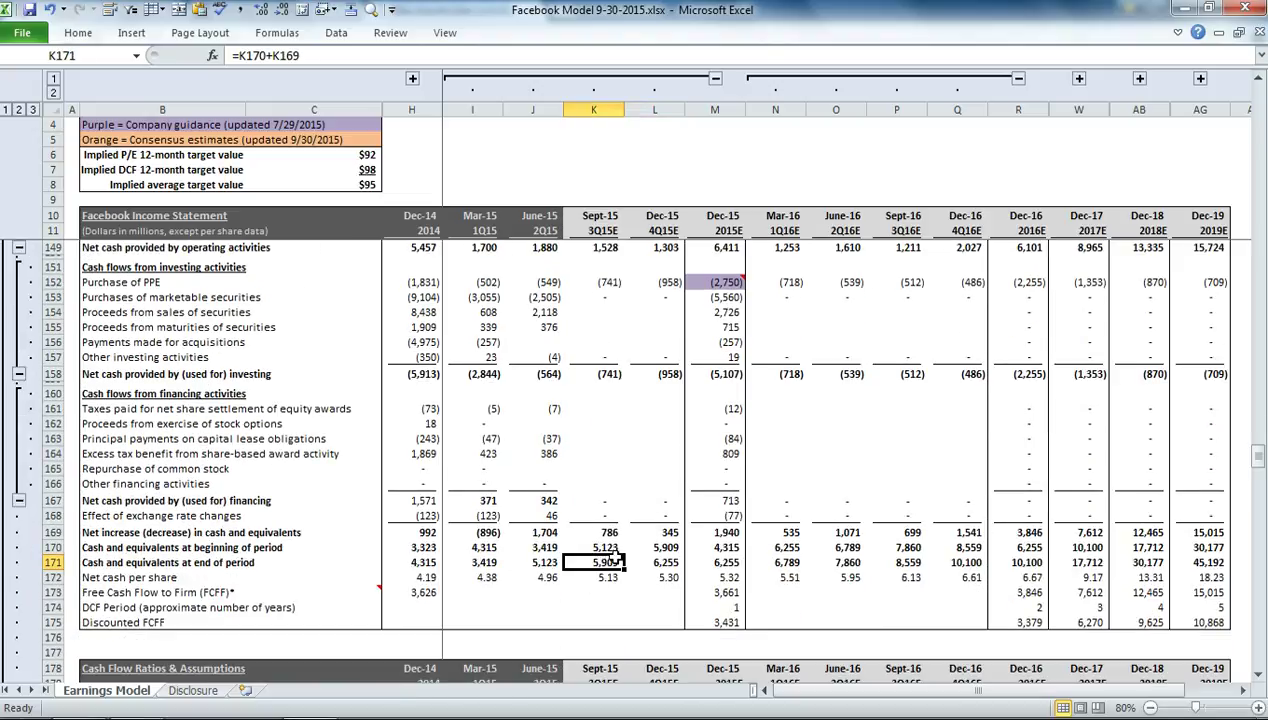
Show balance-sheet cash K88 equals =K171, then view the cash flow operating section.
scroll(605, 558, "up", 19)
scroll(611, 554, "up", 4)
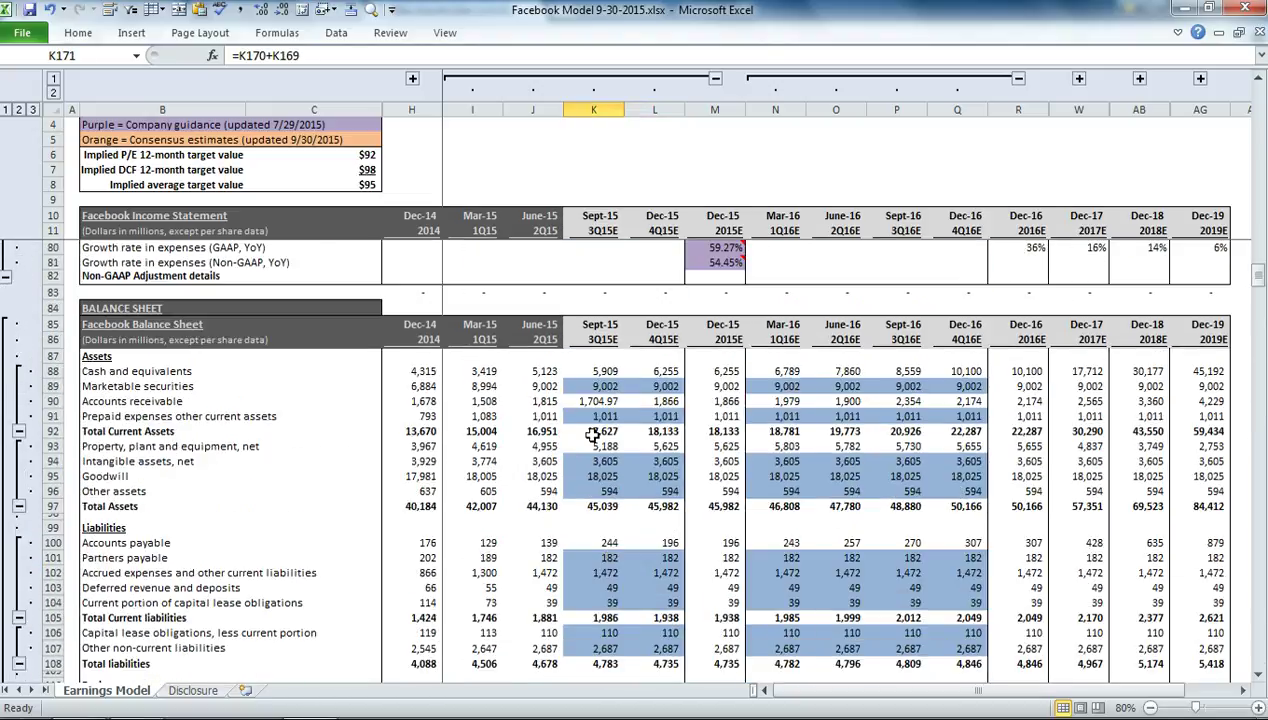
left_click(598, 370)
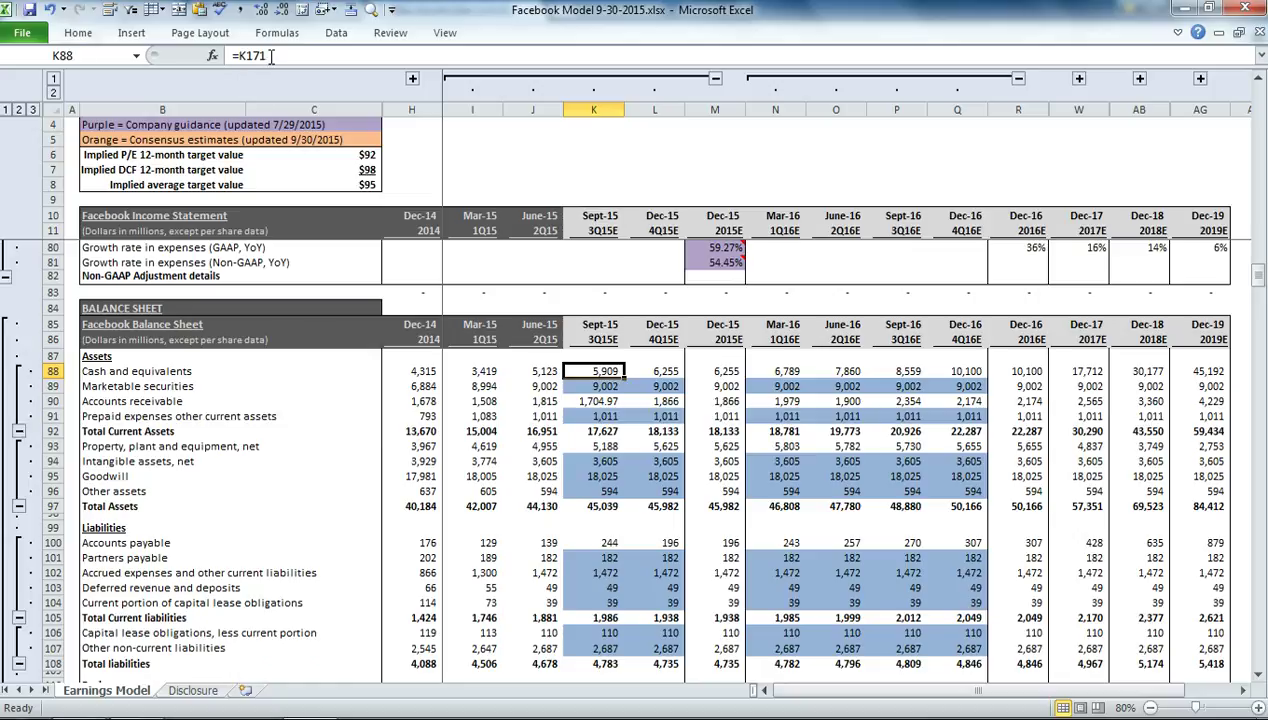
left_click(272, 56)
key("Tab")
scroll(456, 382, "down", 15)
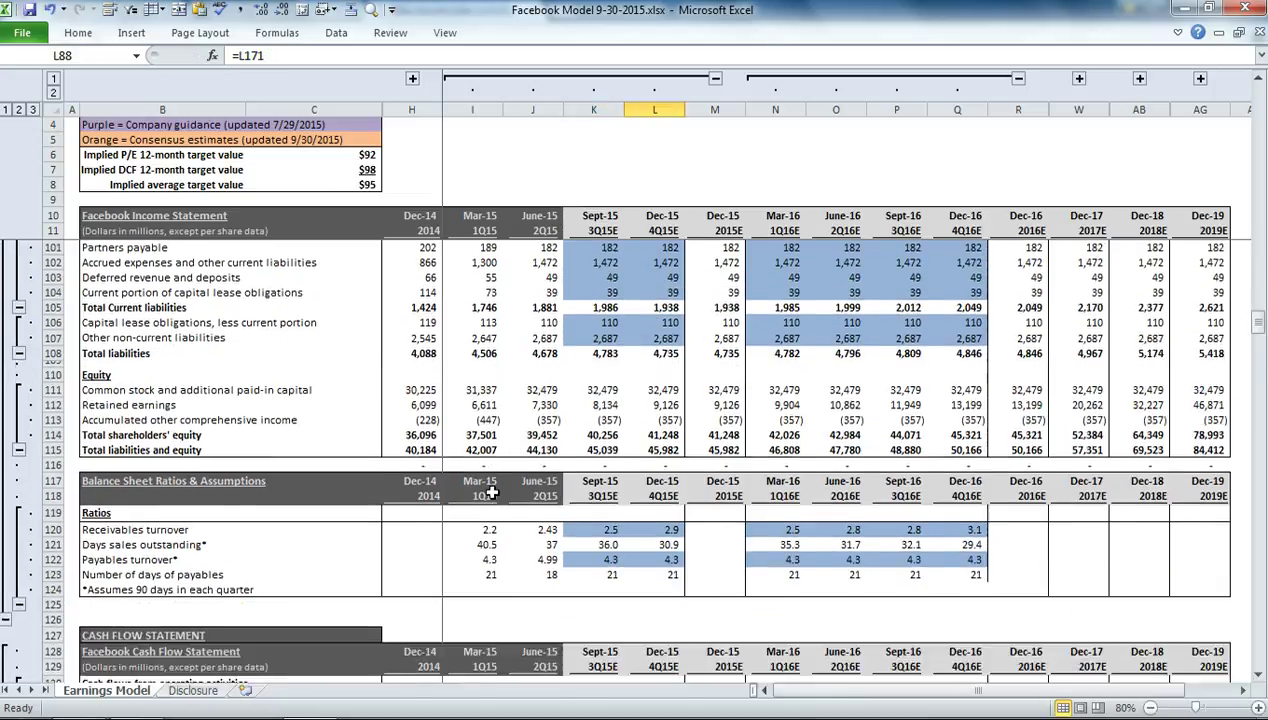
scroll(491, 484, "down", 1)
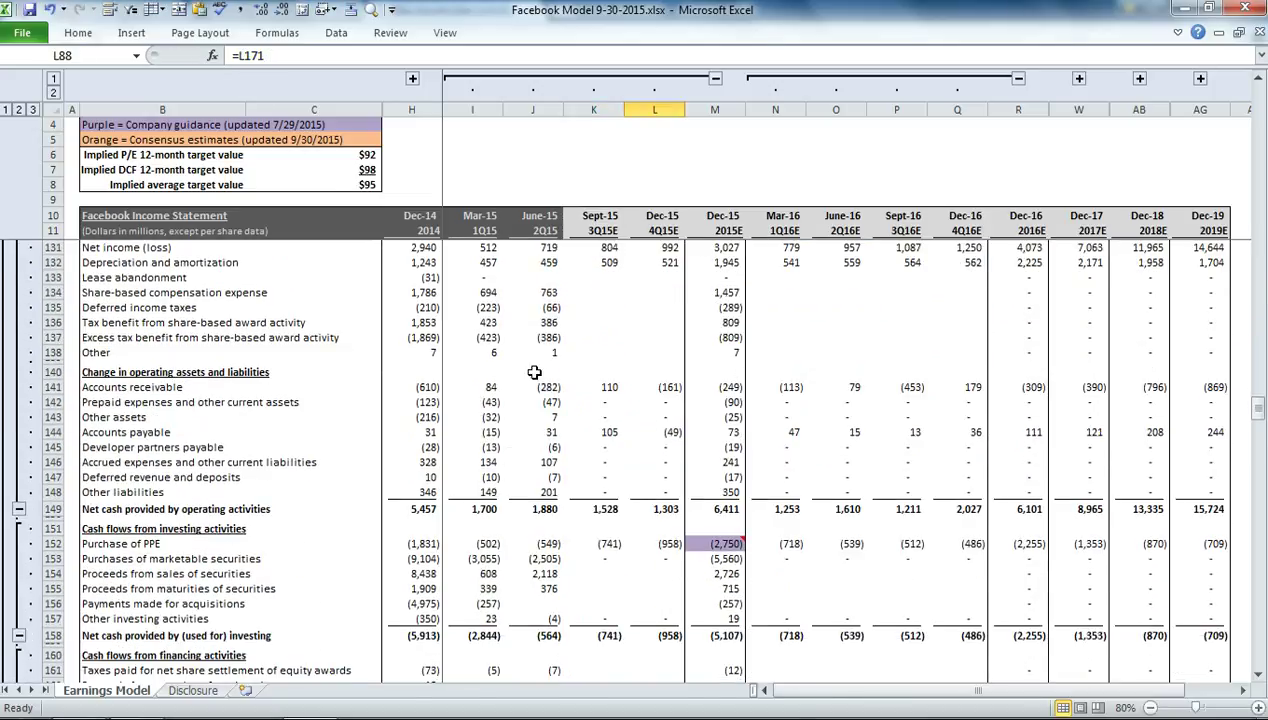
scroll(610, 310, "up", 1)
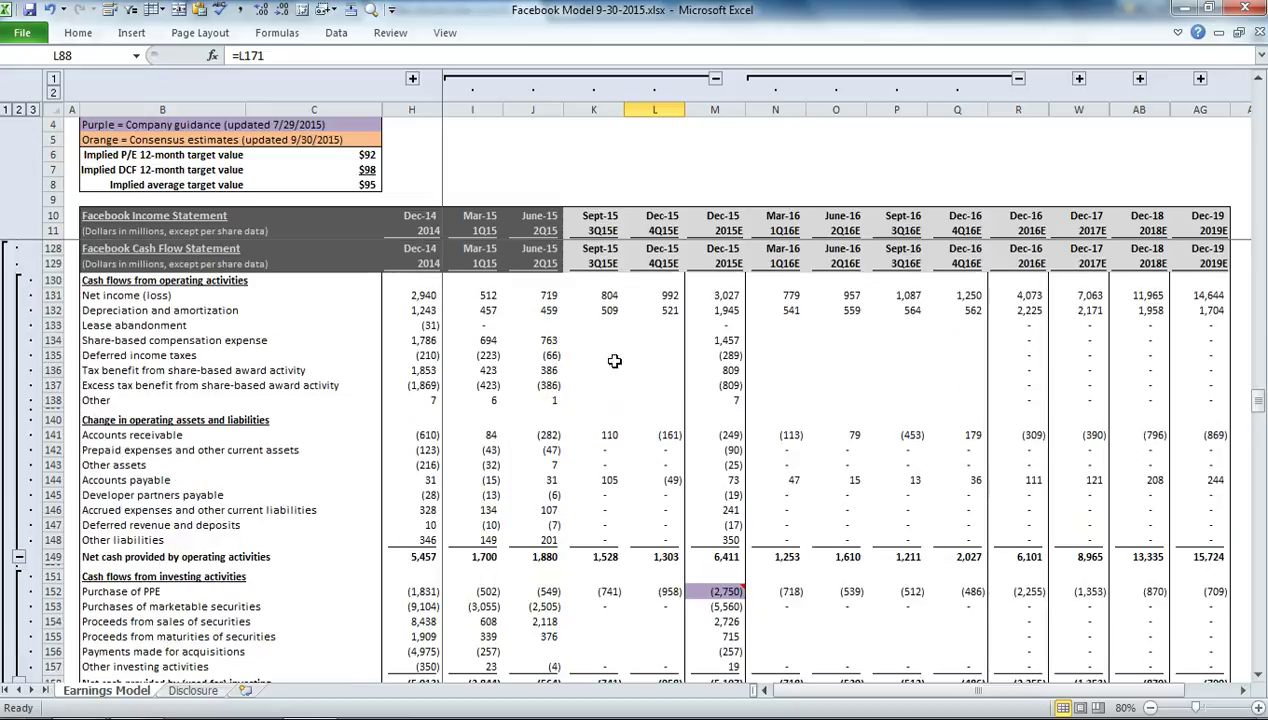
mouse_move(701, 595)
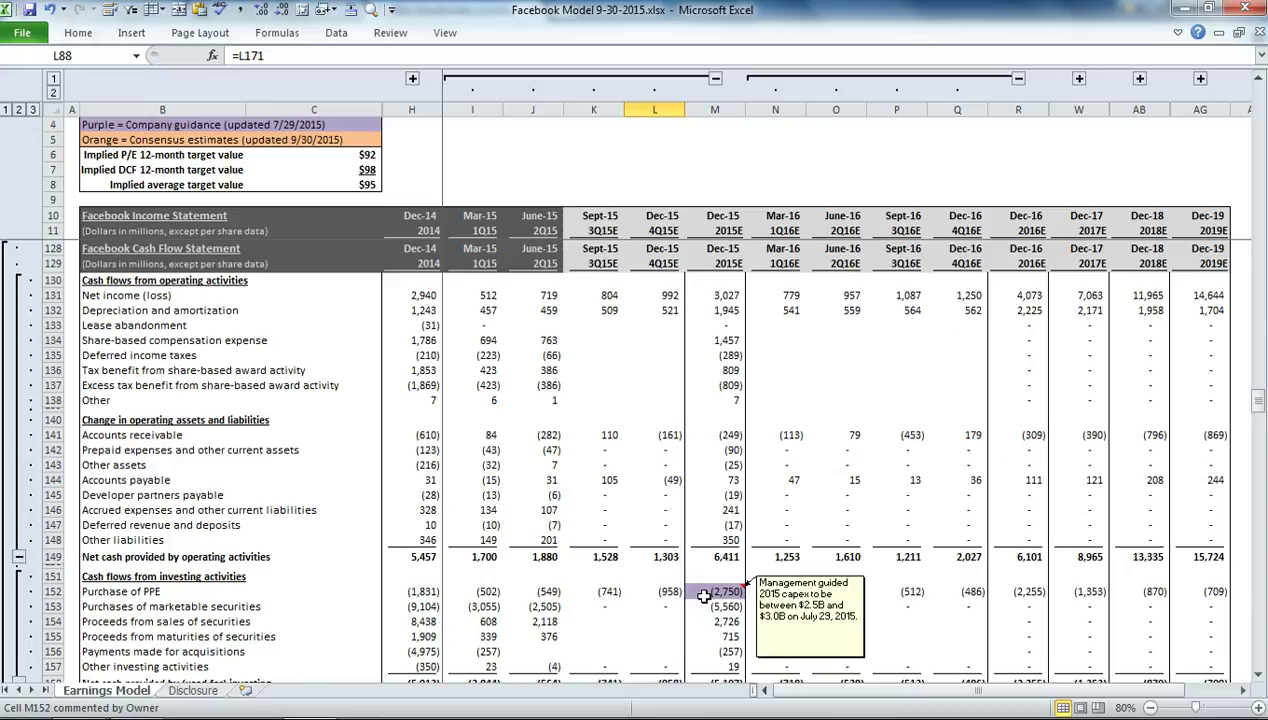
left_click(719, 592)
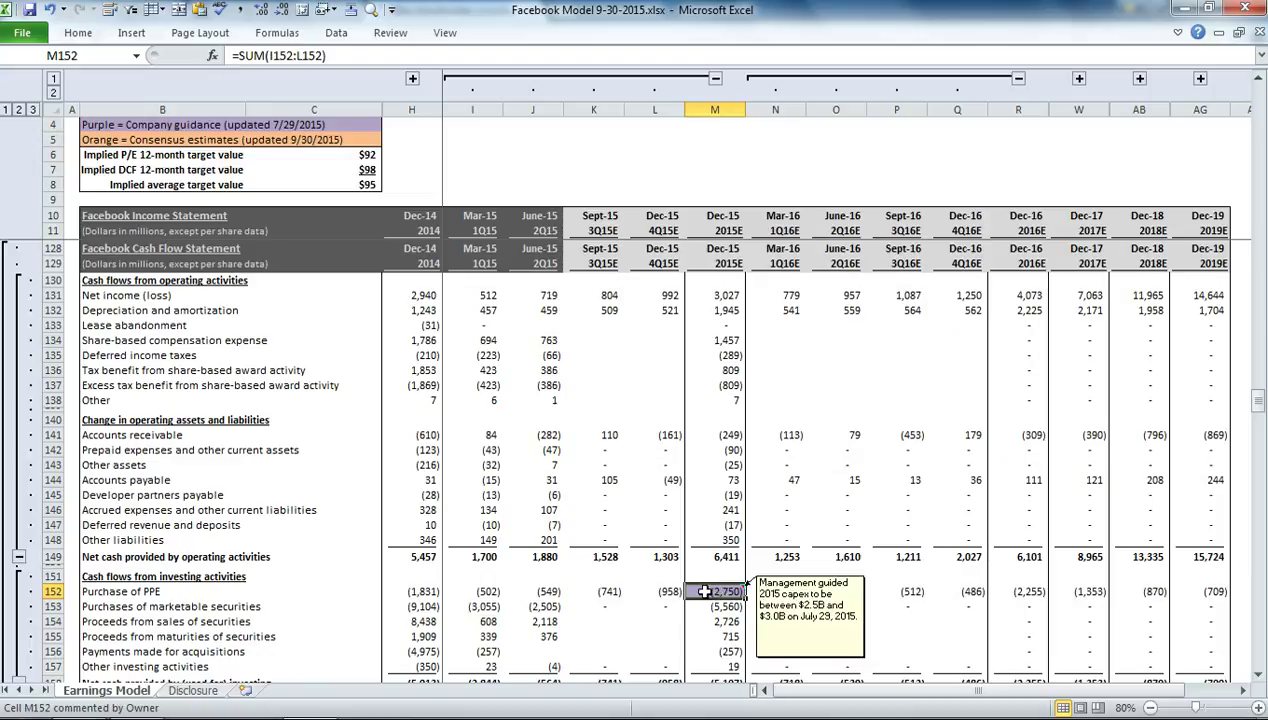
scroll(609, 607, "down", 8)
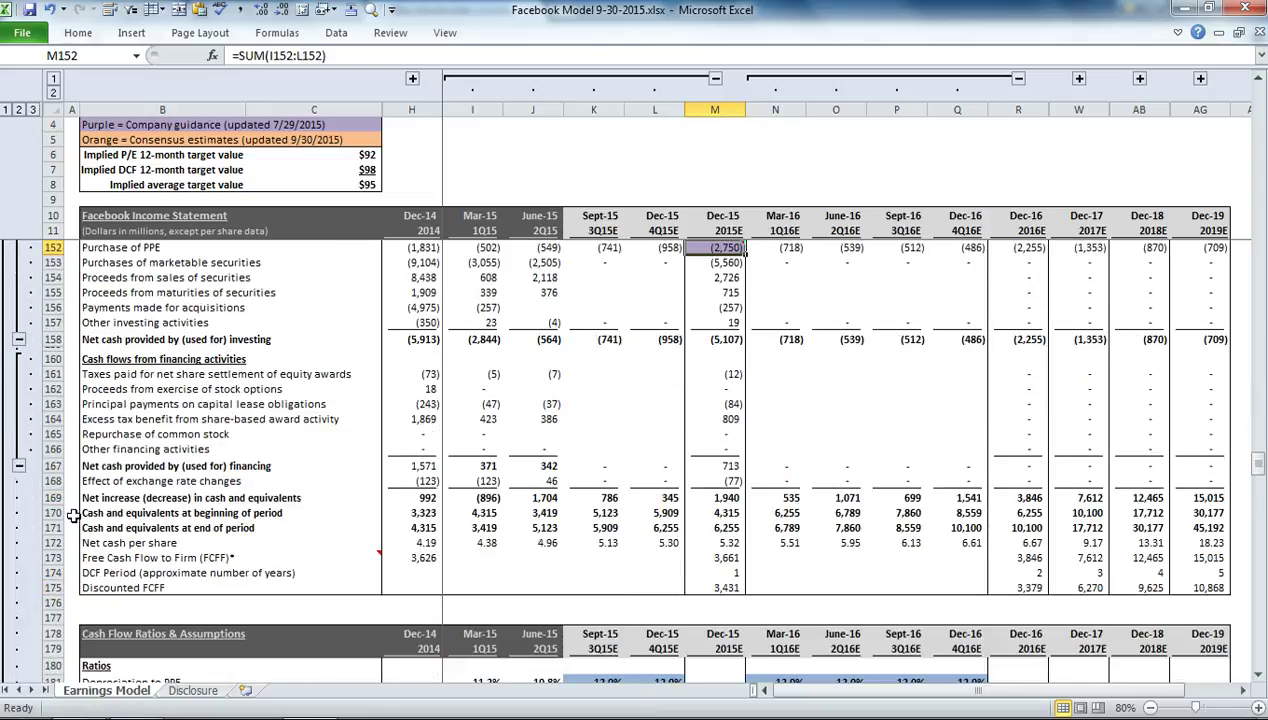
left_click(47, 543)
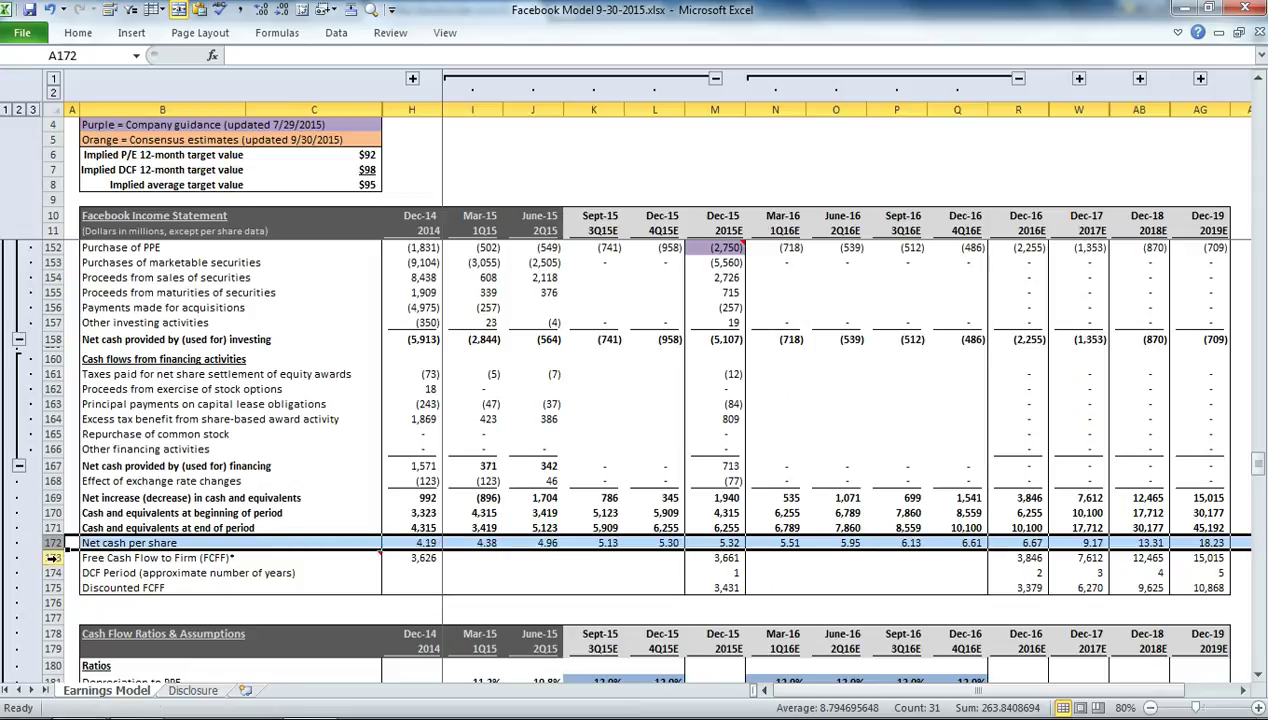
left_click(50, 558)
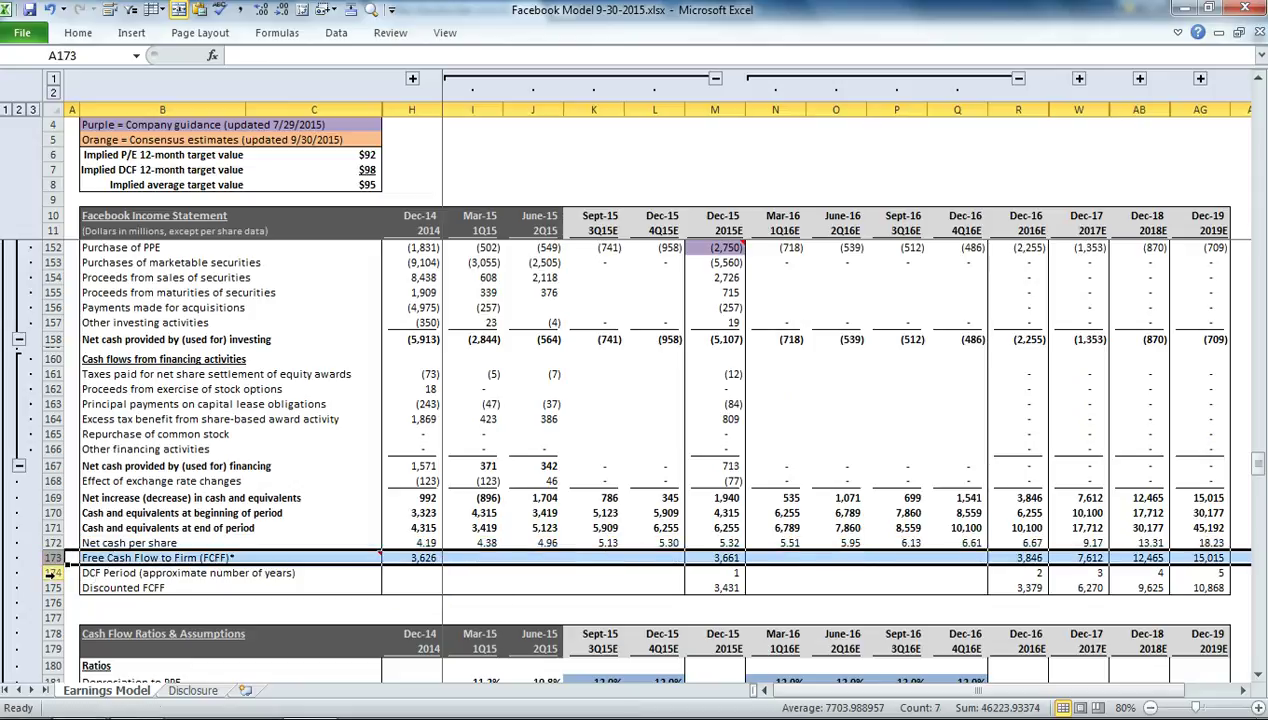
left_click(52, 587)
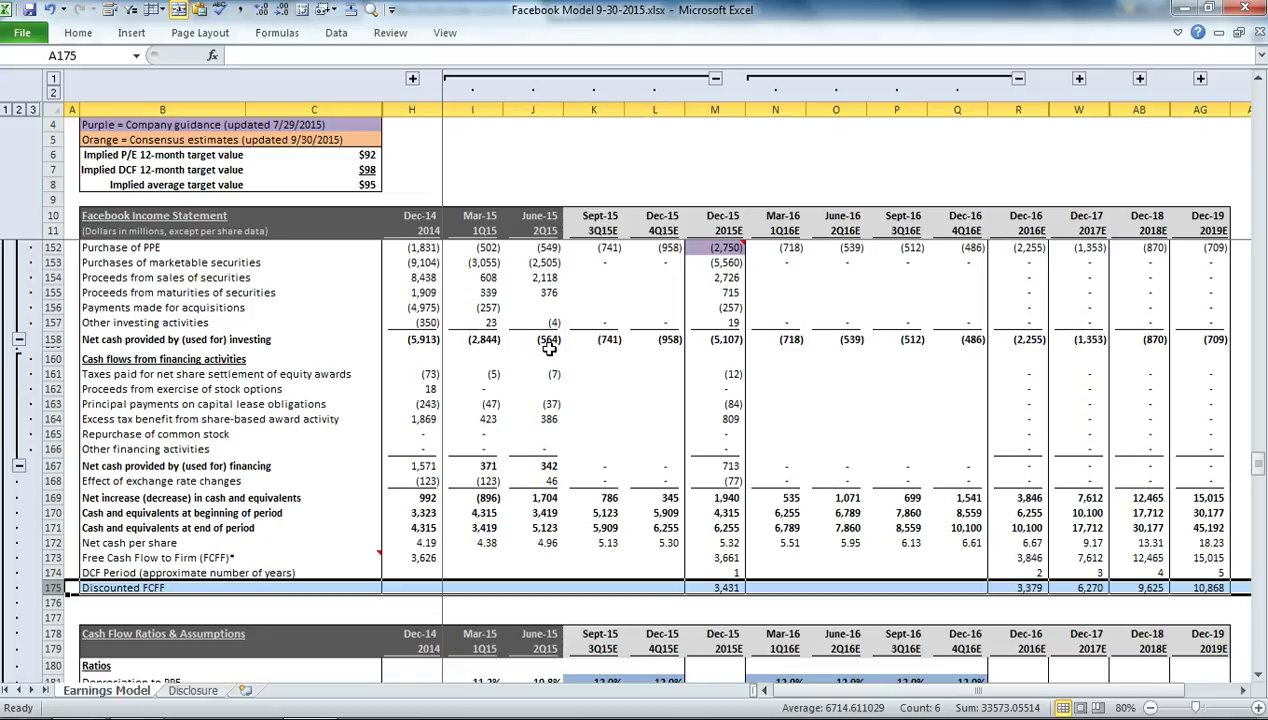
Scroll to Multiple Valuation and inspect the $92 implied target and 5.13 cash per share.
scroll(565, 421, "down", 9)
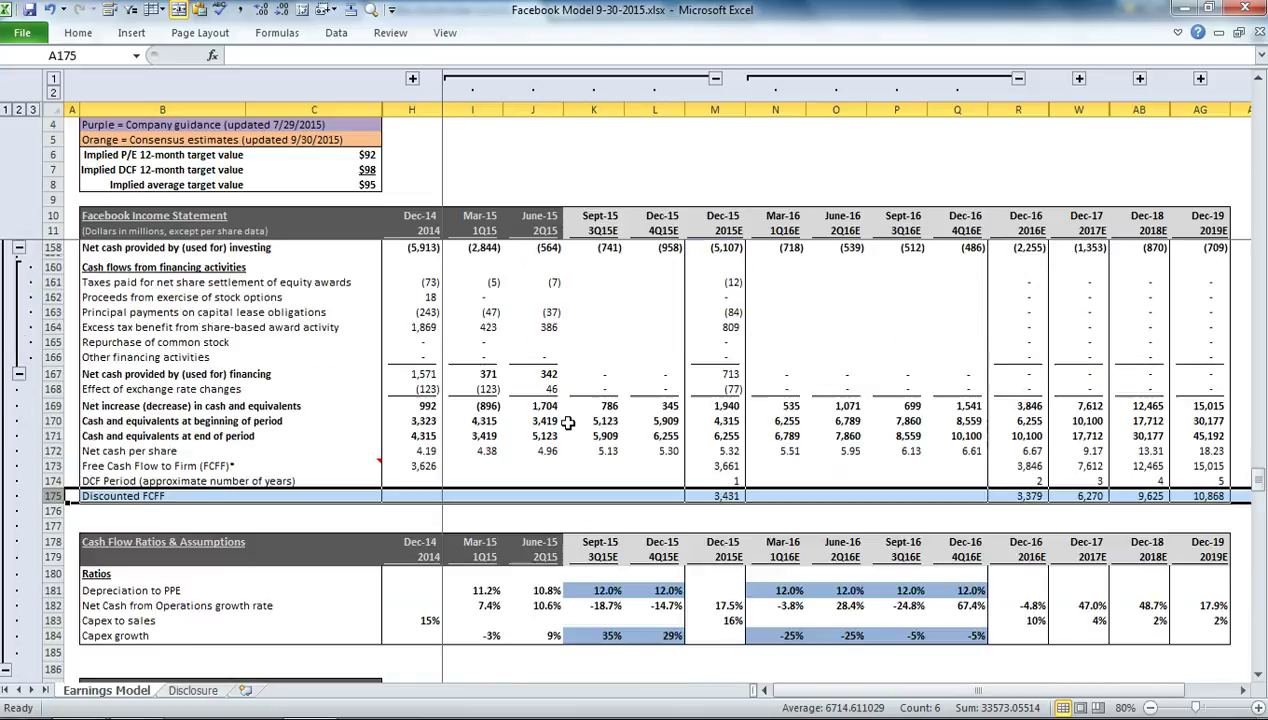
scroll(569, 427, "down", 1)
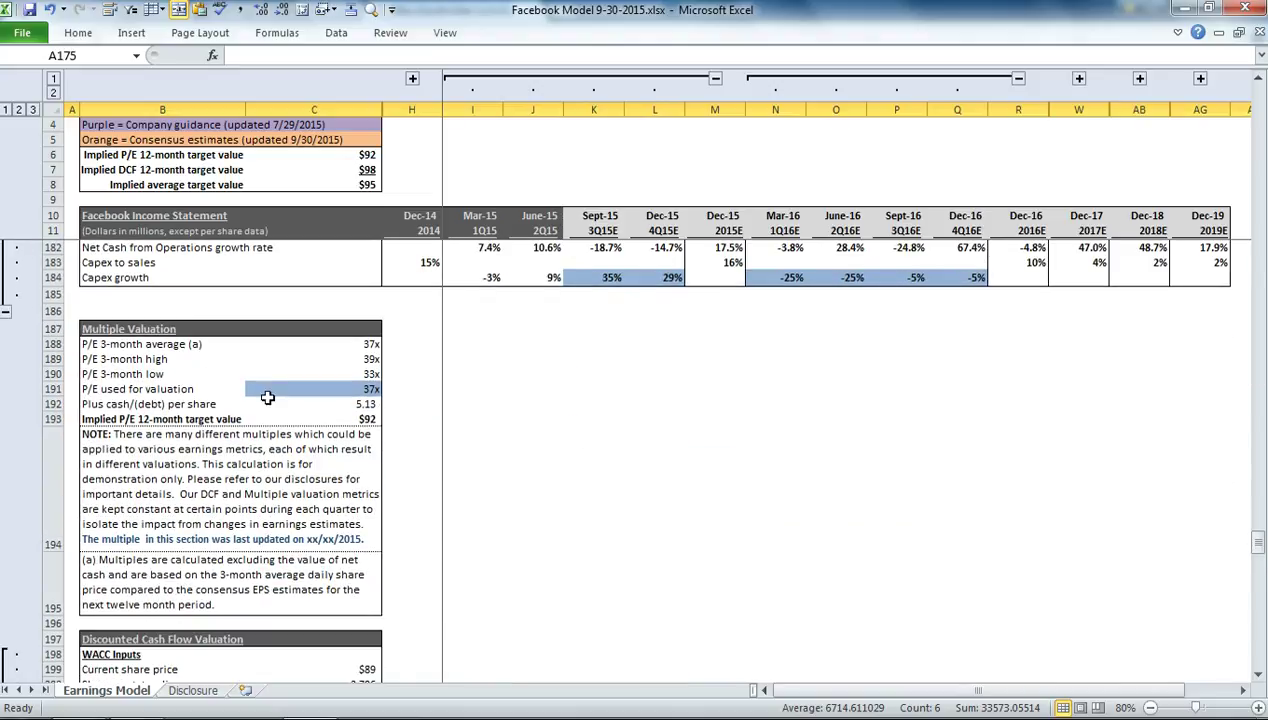
left_click(248, 297)
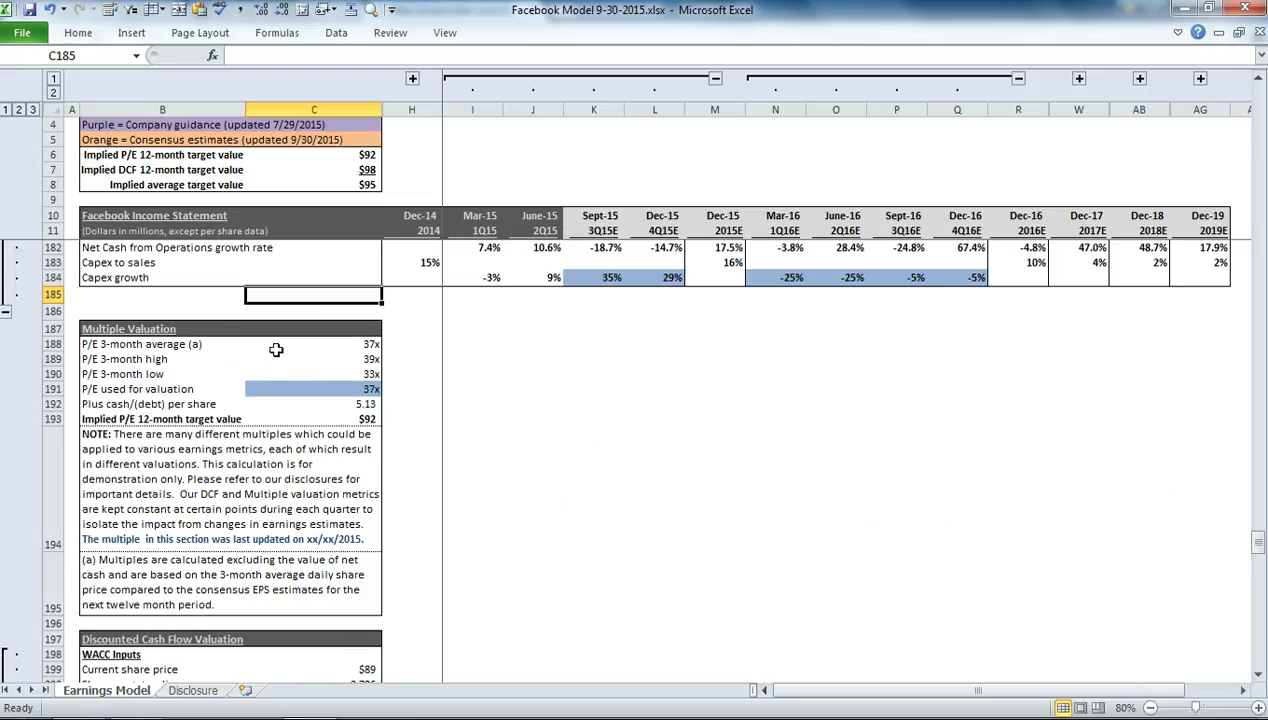
left_click(284, 416)
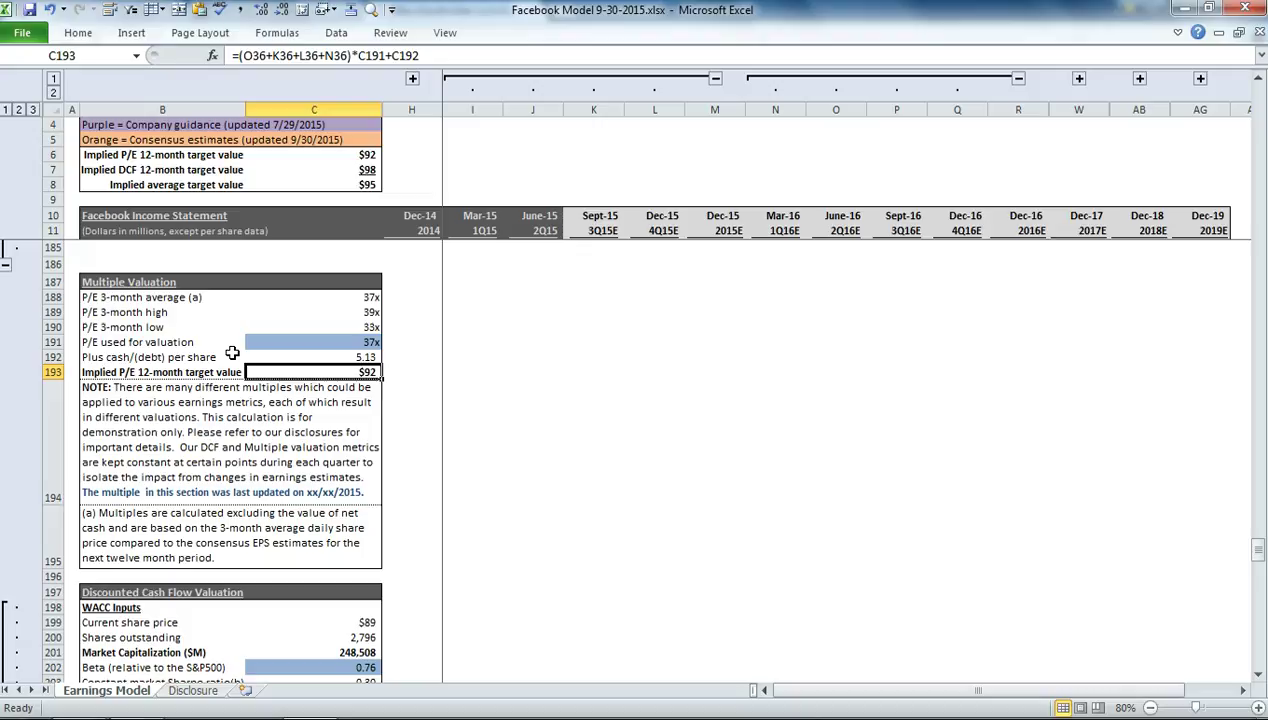
key("Up")
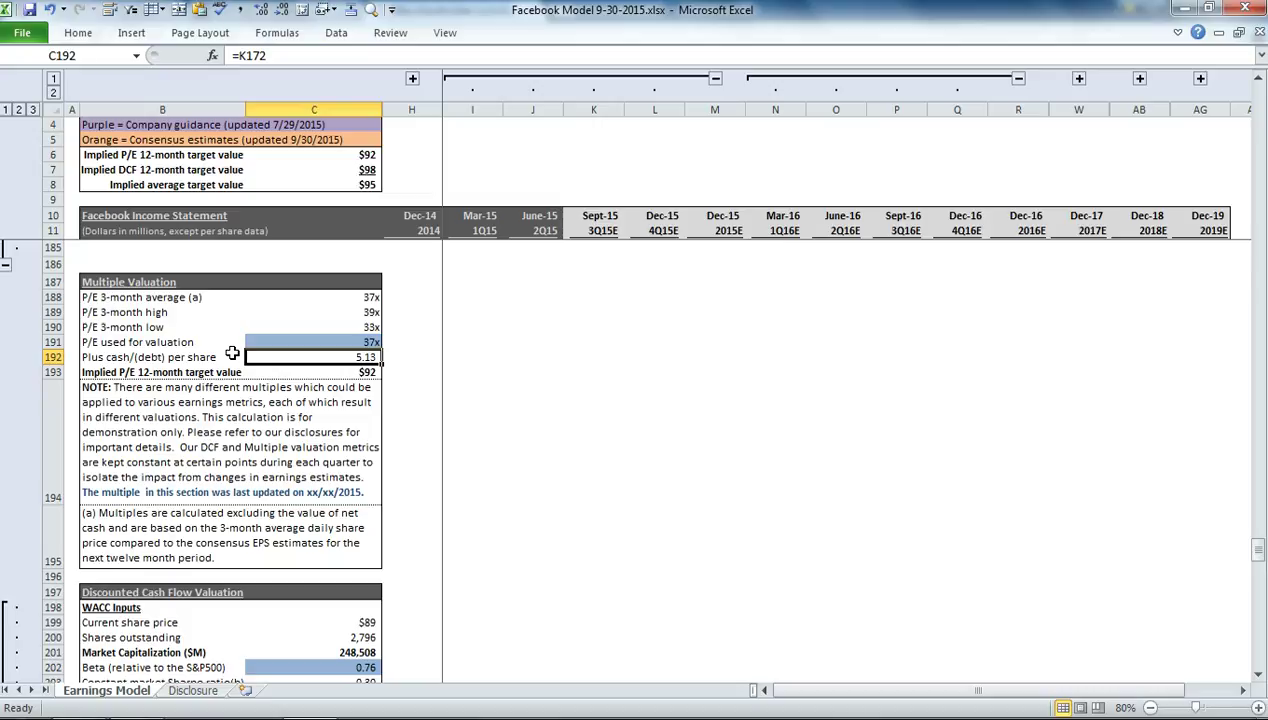
Review the 3-month average, high and low P/E values and the 37x used for valuation.
left_click(278, 297)
left_click(266, 312)
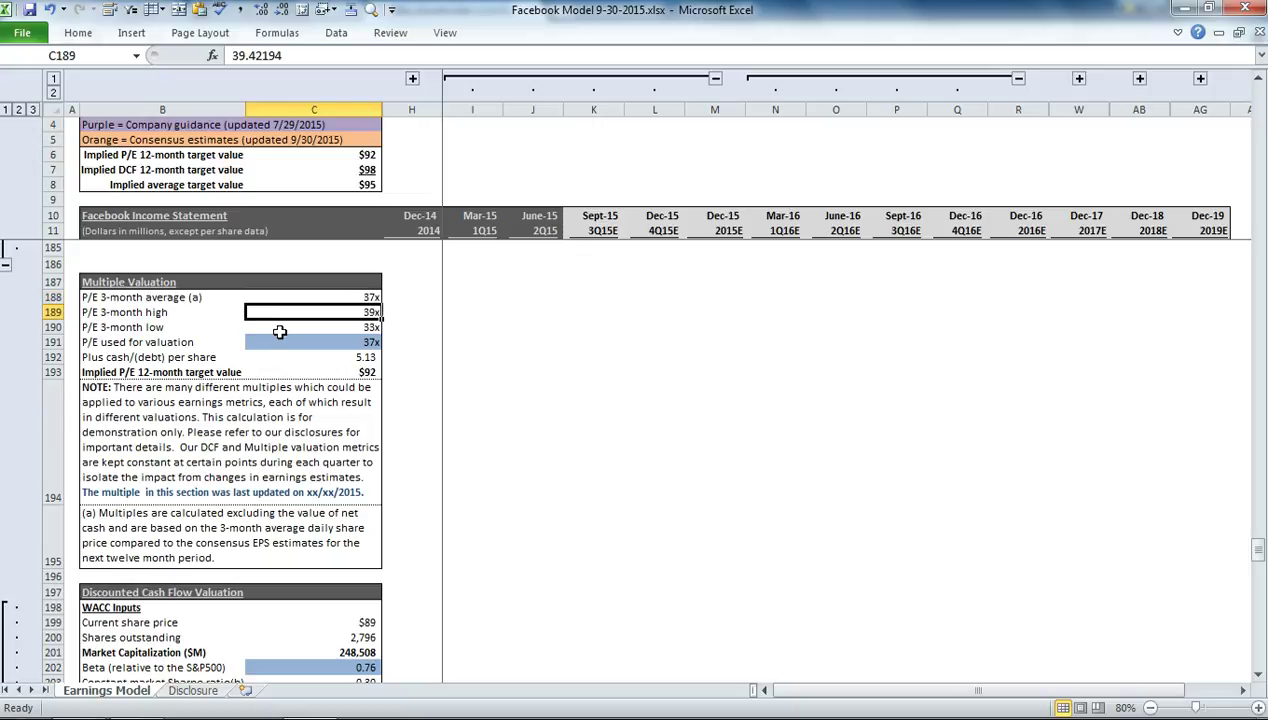
left_click(276, 328)
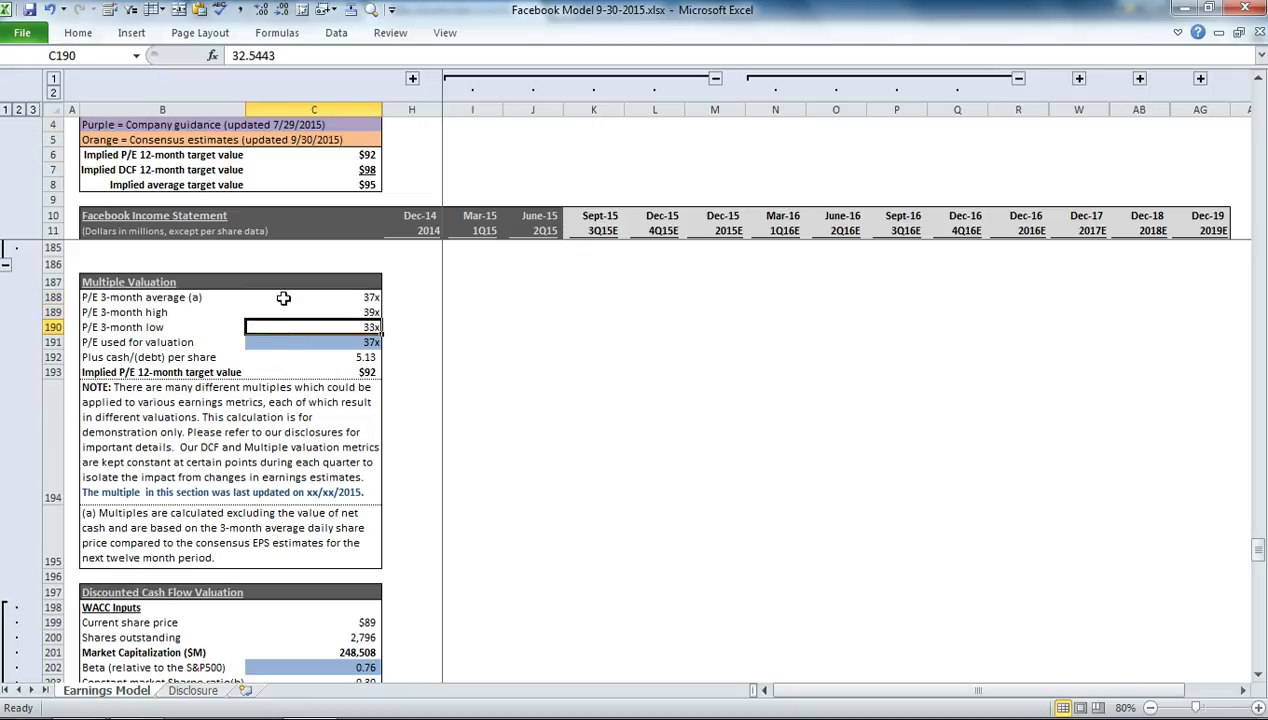
left_click(330, 341)
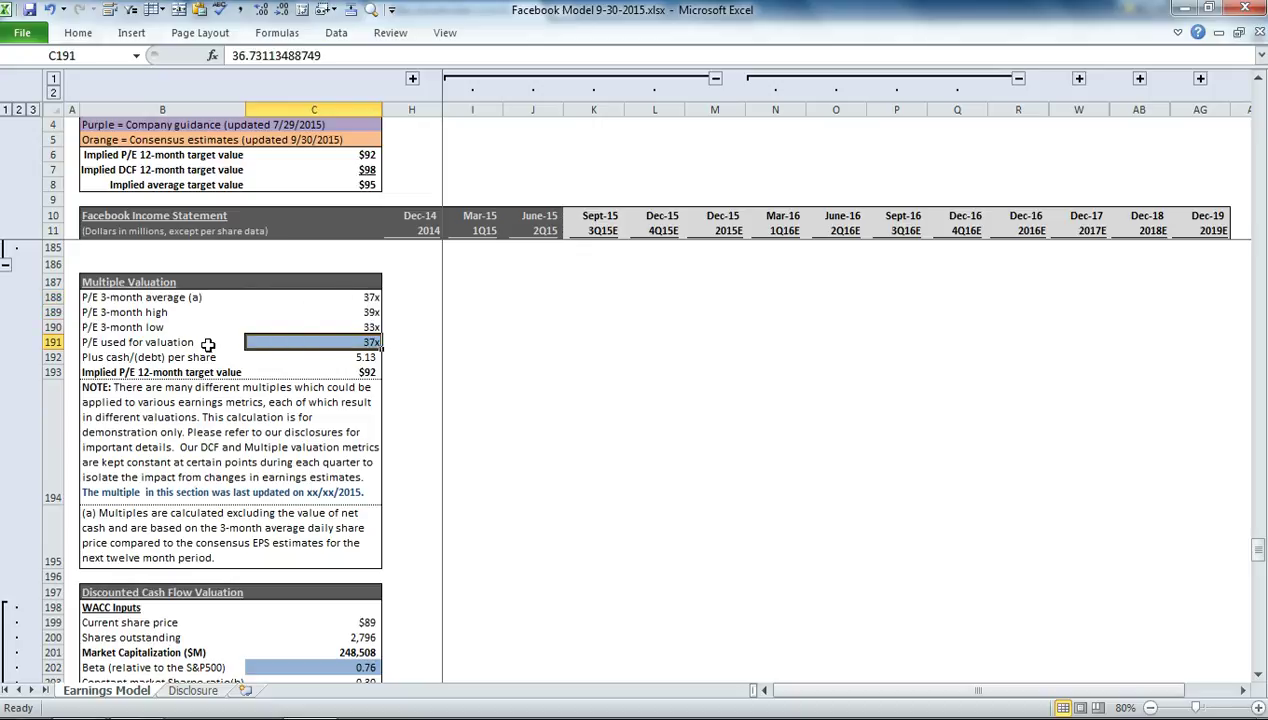
double_click(361, 372)
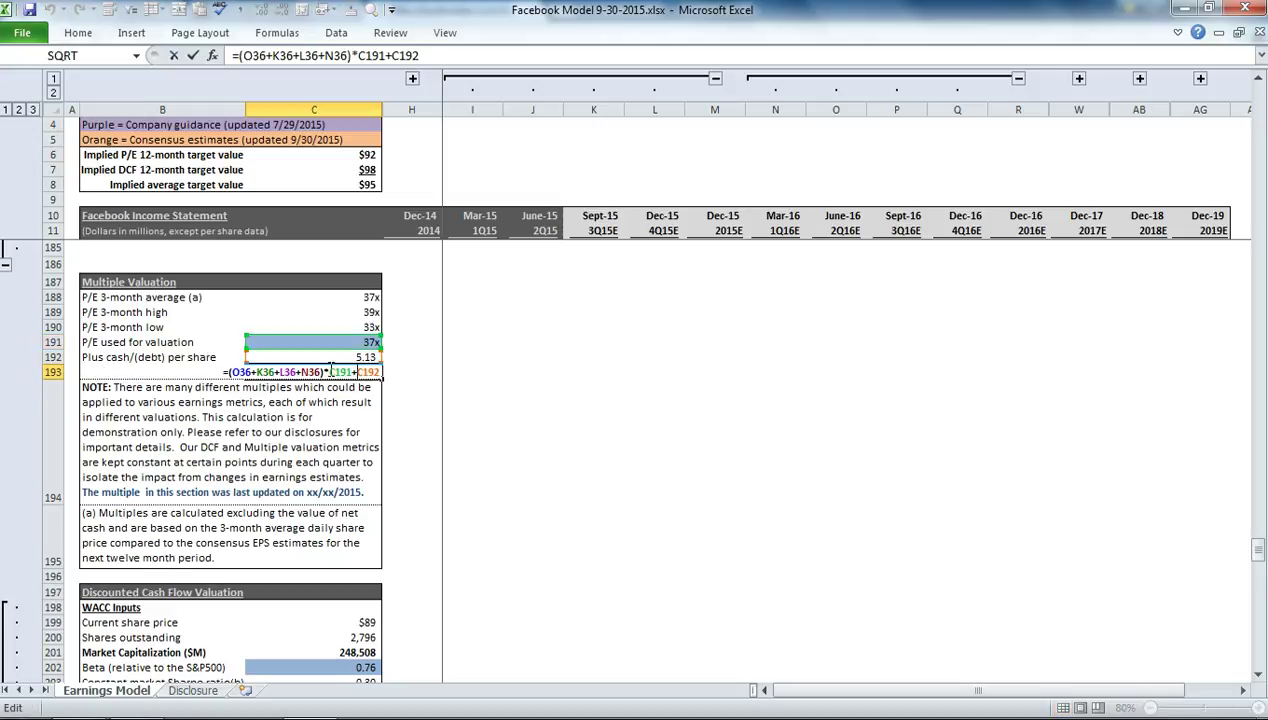
left_click(447, 57)
left_click_drag(1258, 548, 1258, 120)
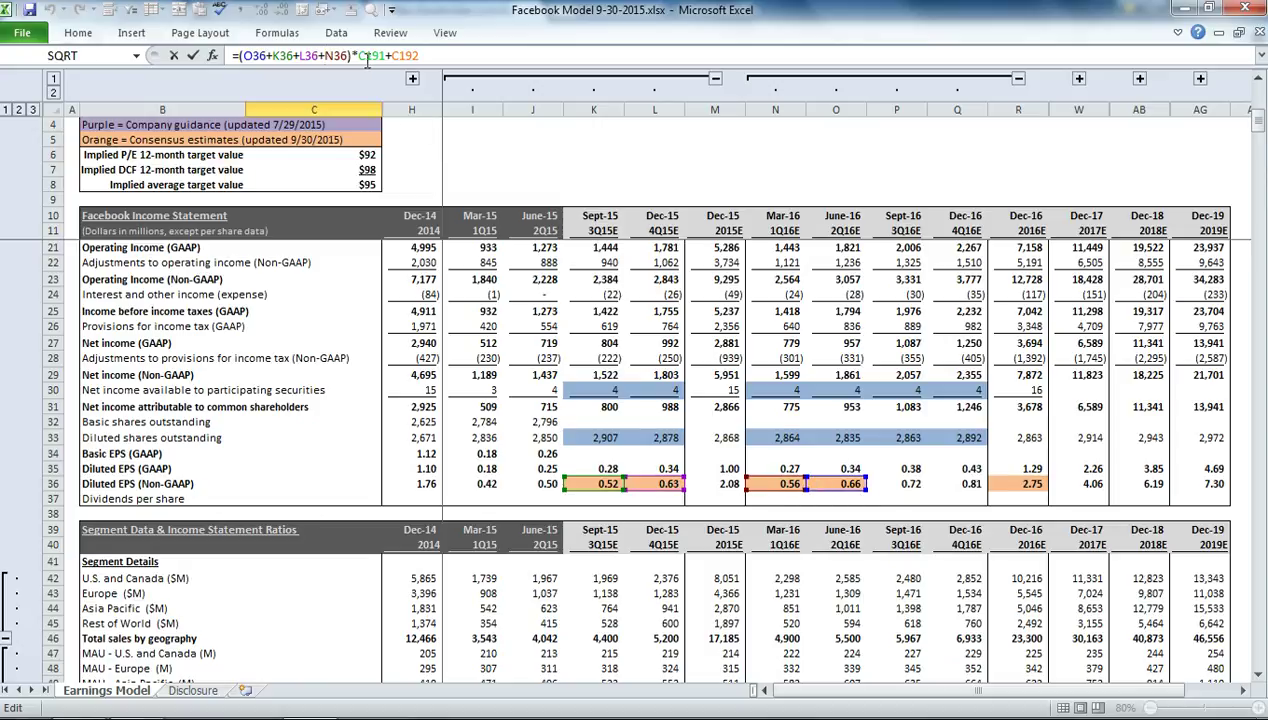
left_click_drag(1250, 122, 1251, 128)
left_click_drag(1258, 345, 1258, 537)
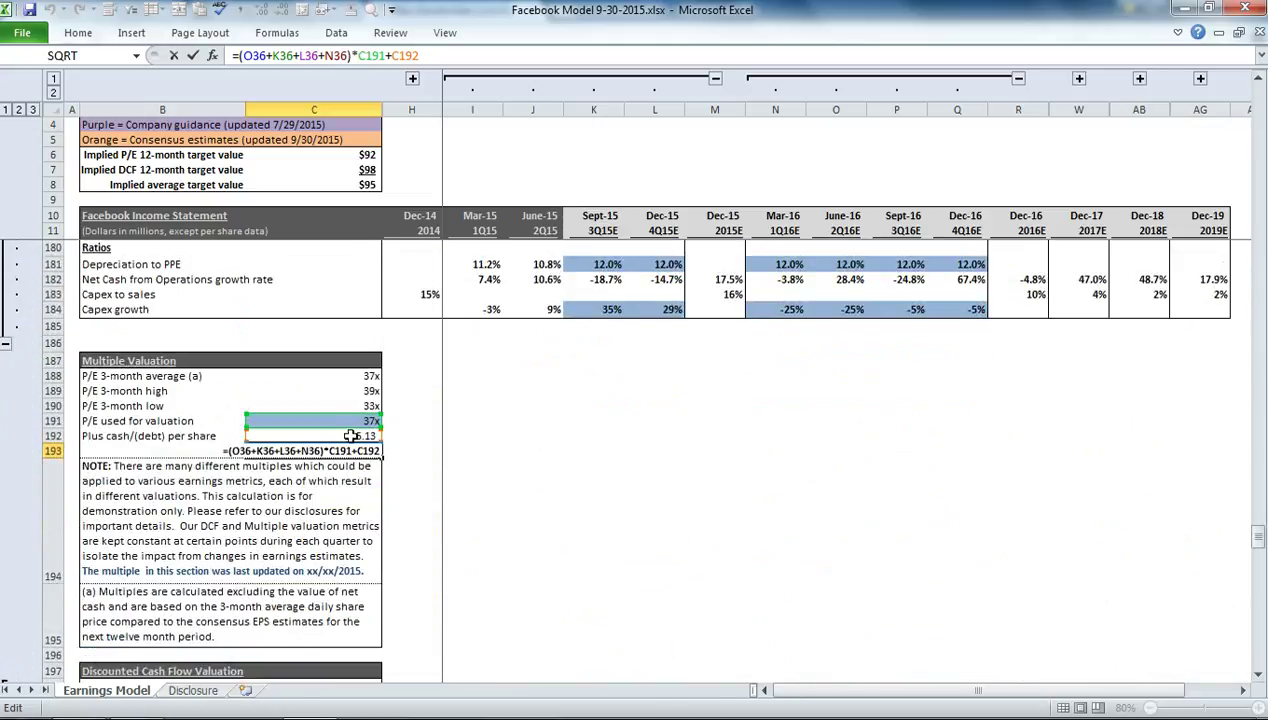
key("Return")
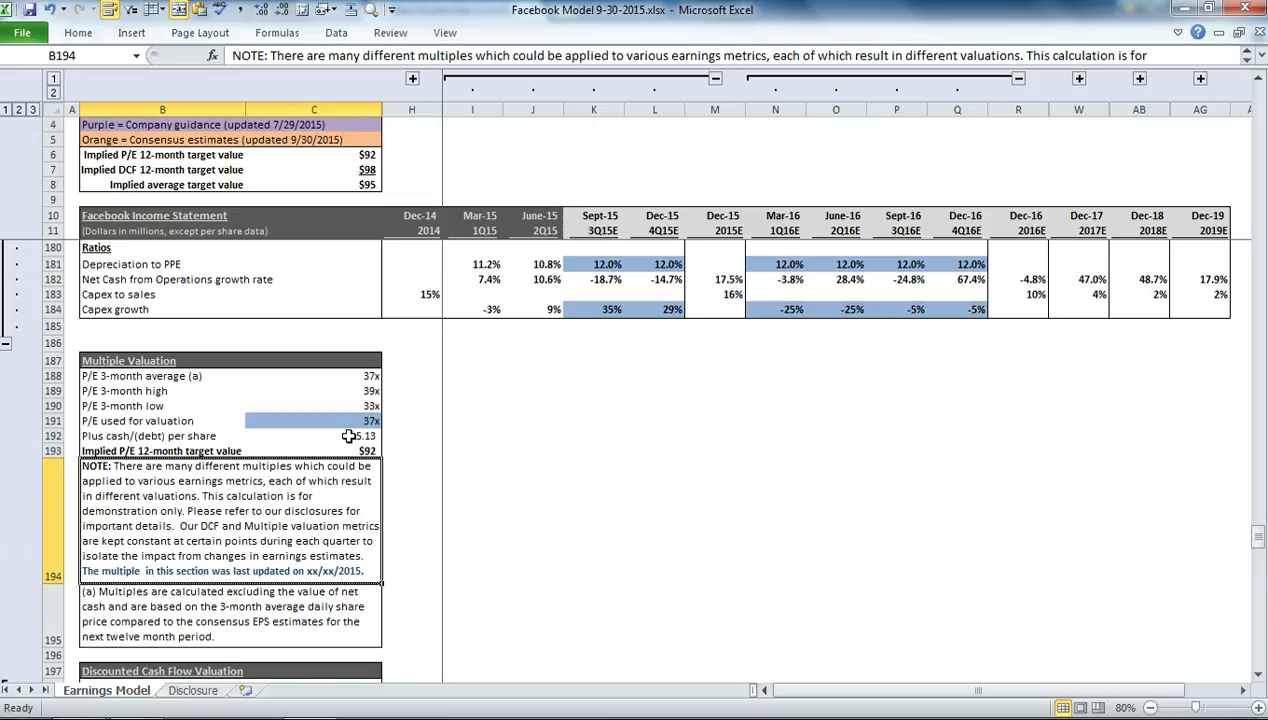
left_click(350, 451)
Browse the DCF Valuation section, return to the sheet top, and switch to the Chrome transcript.
scroll(449, 459, "down", 4)
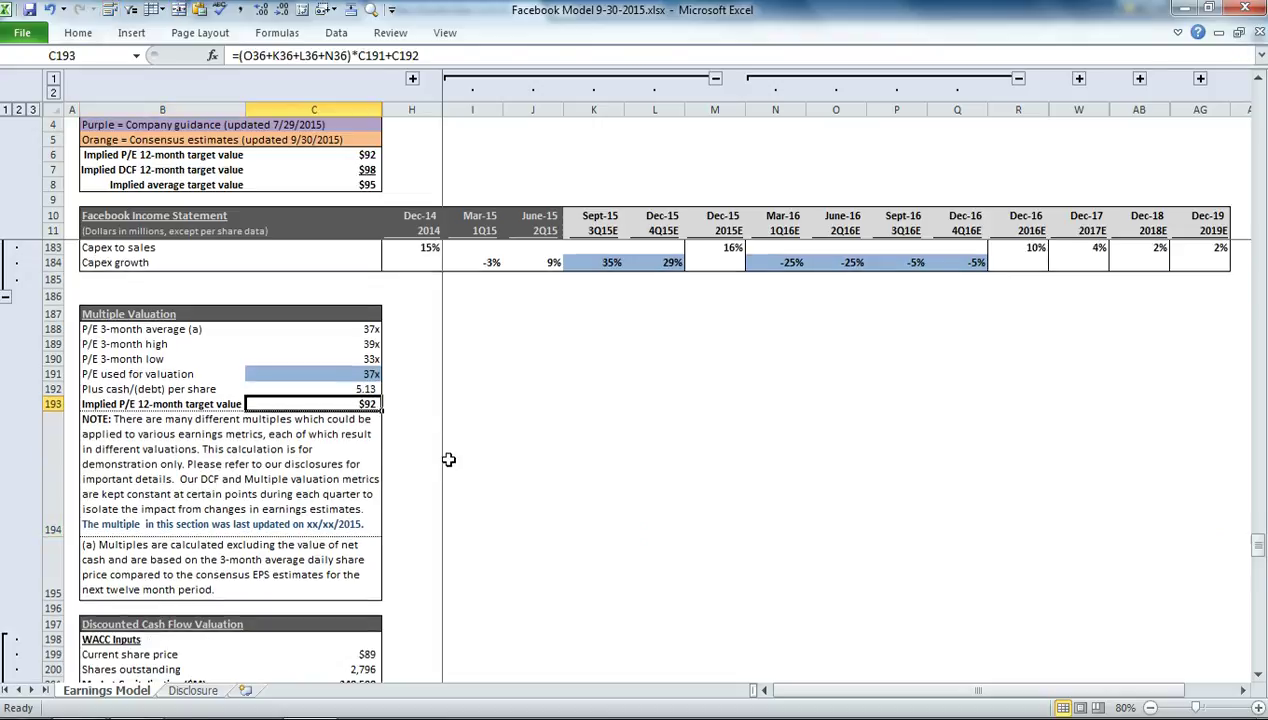
scroll(449, 459, "down", 4)
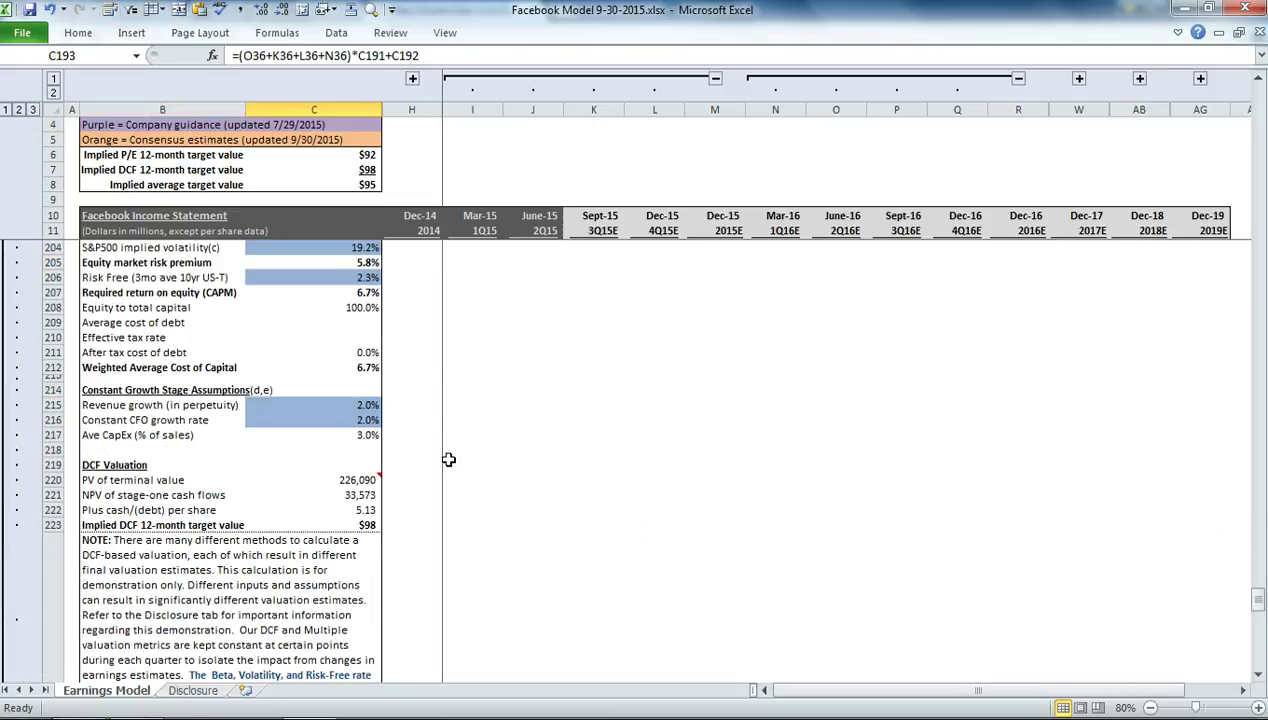
scroll(449, 459, "up", 2)
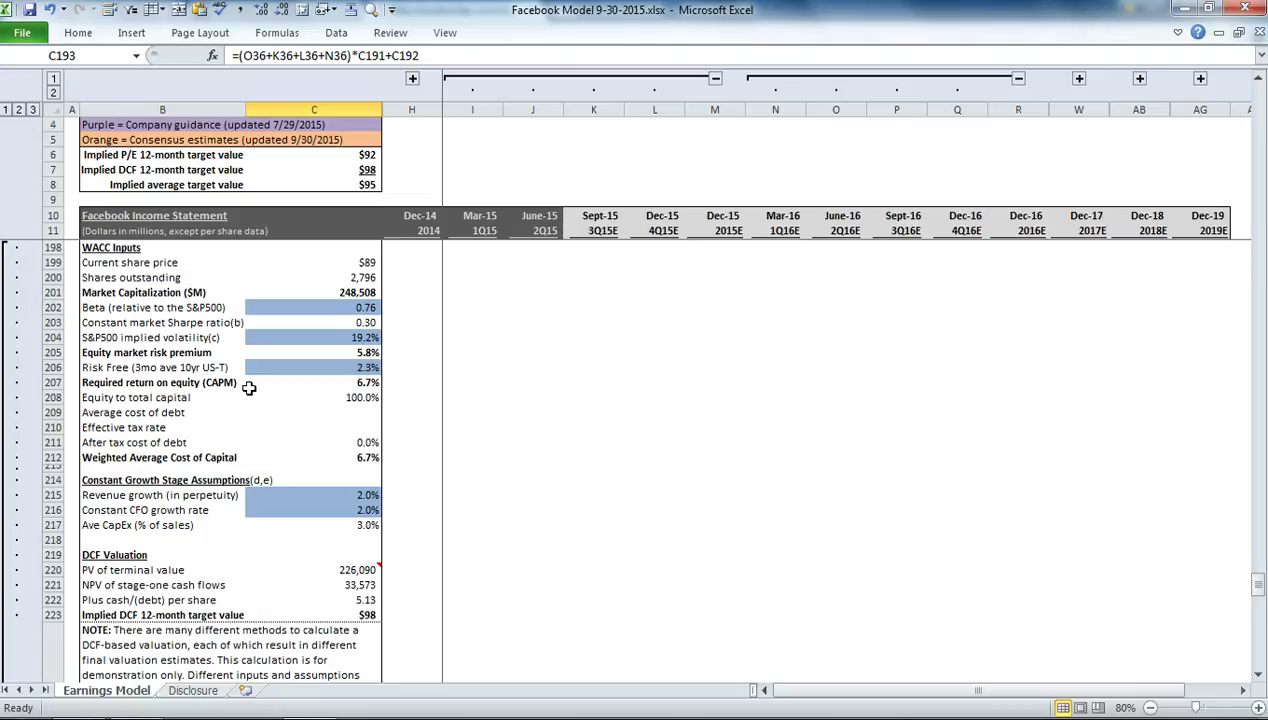
left_click(474, 442)
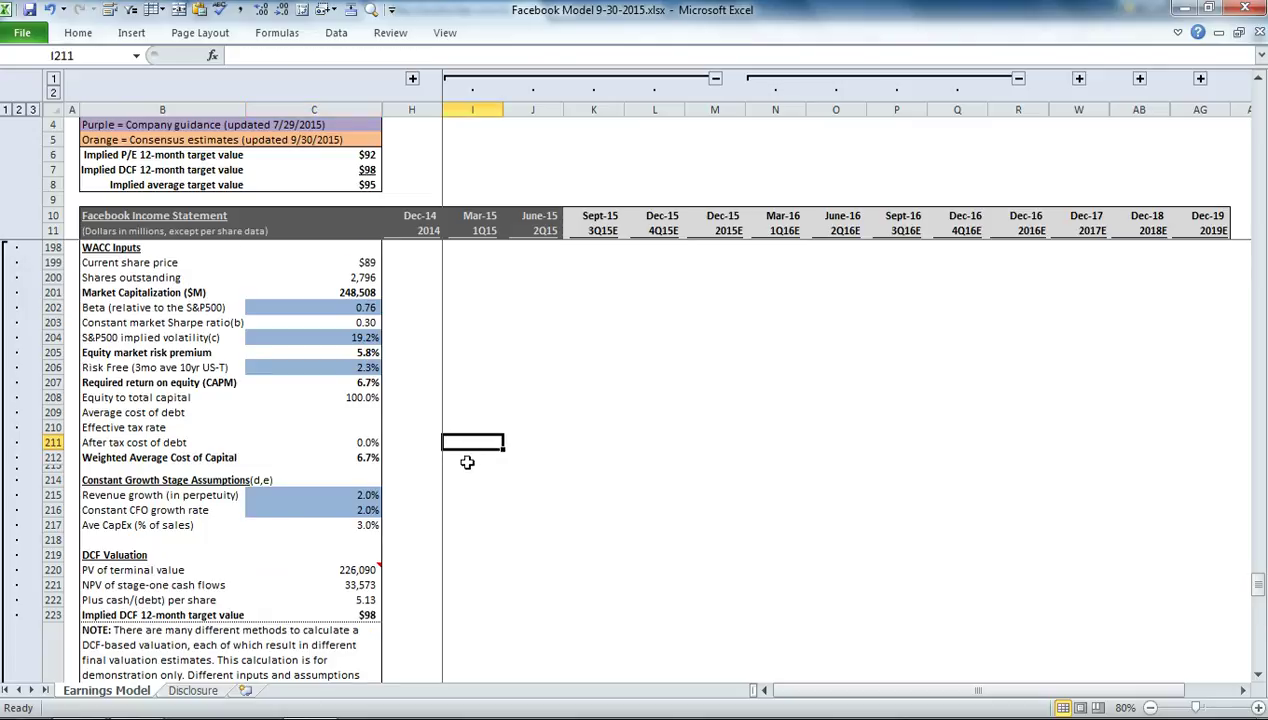
scroll(467, 470, "down", 8)
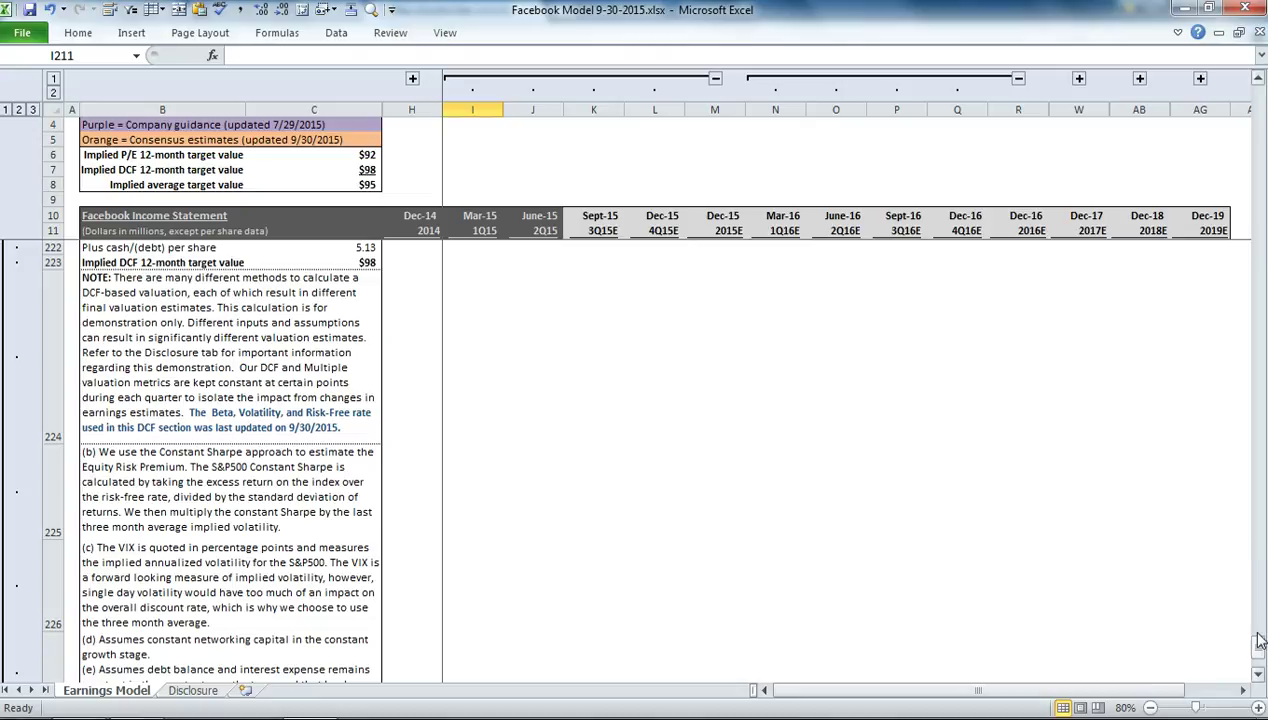
left_click_drag(1252, 648, 1254, 98)
left_click(289, 199)
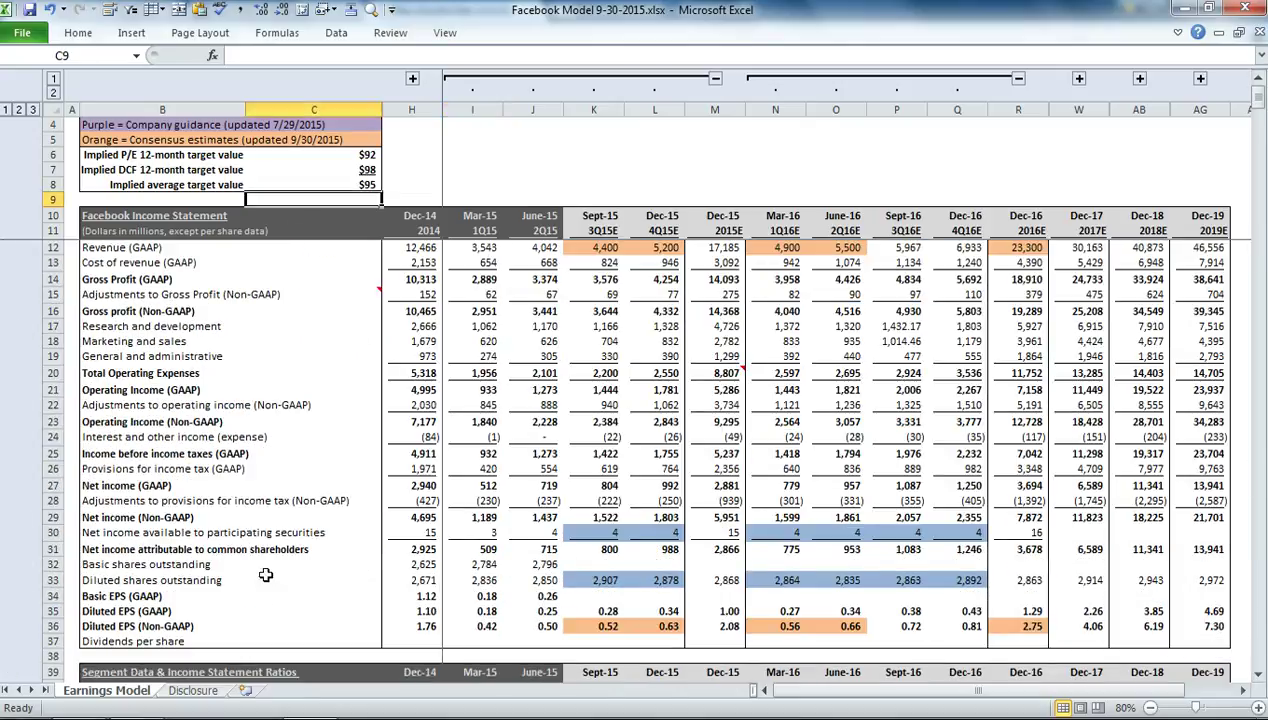
In Chrome, open the Facebook Inc (FB) Earnings Model product page from Gutenberg's Featured Products, priced $5.00.
left_click(78, 703)
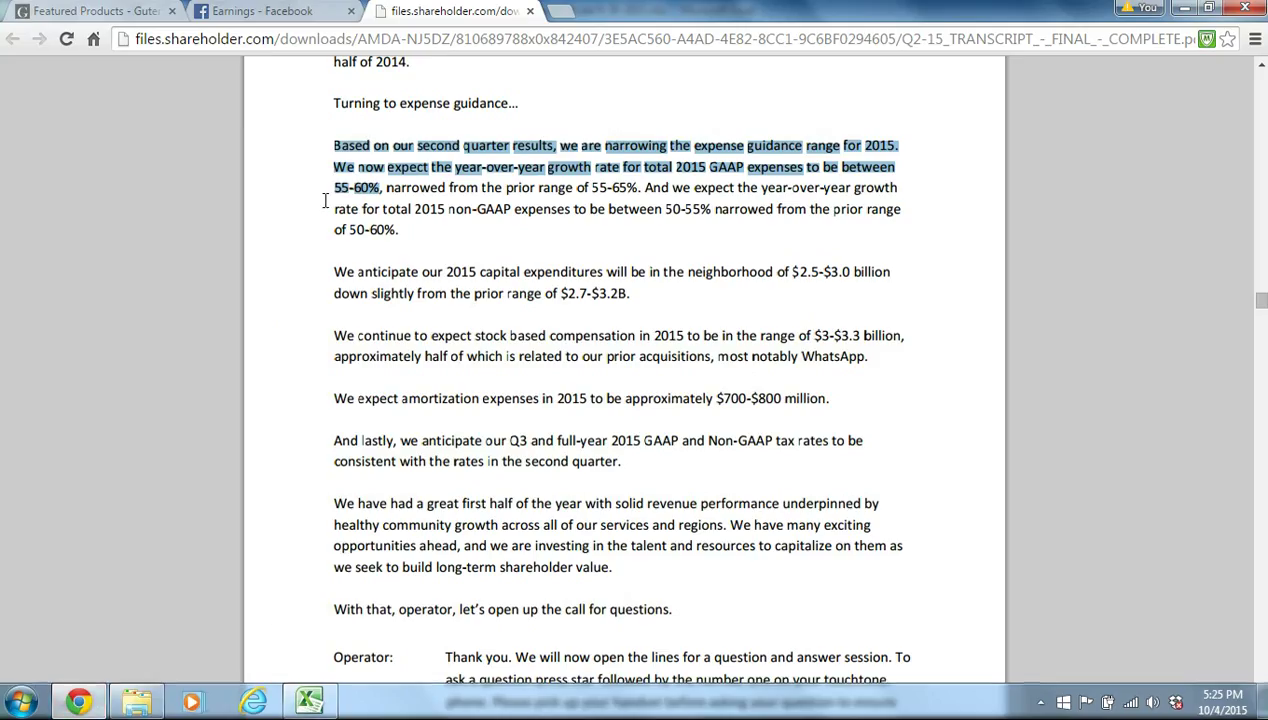
left_click(110, 11)
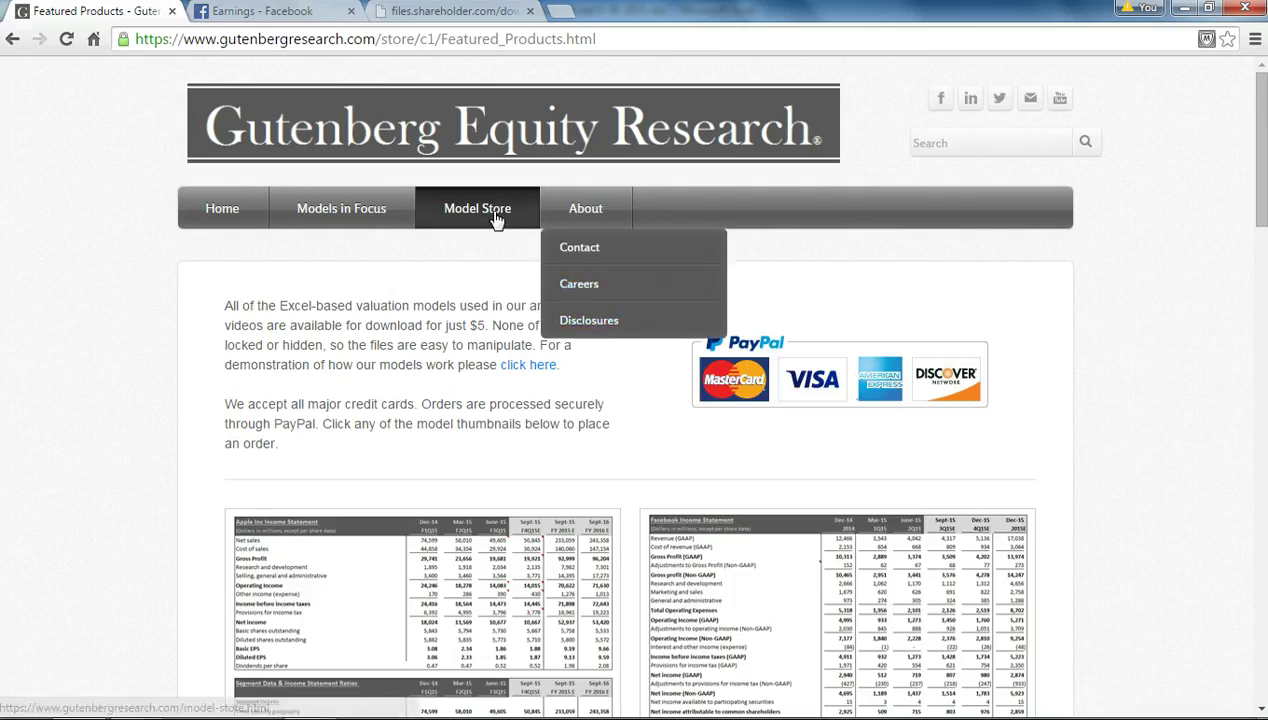
scroll(287, 470, "down", 1)
scroll(285, 470, "down", 2)
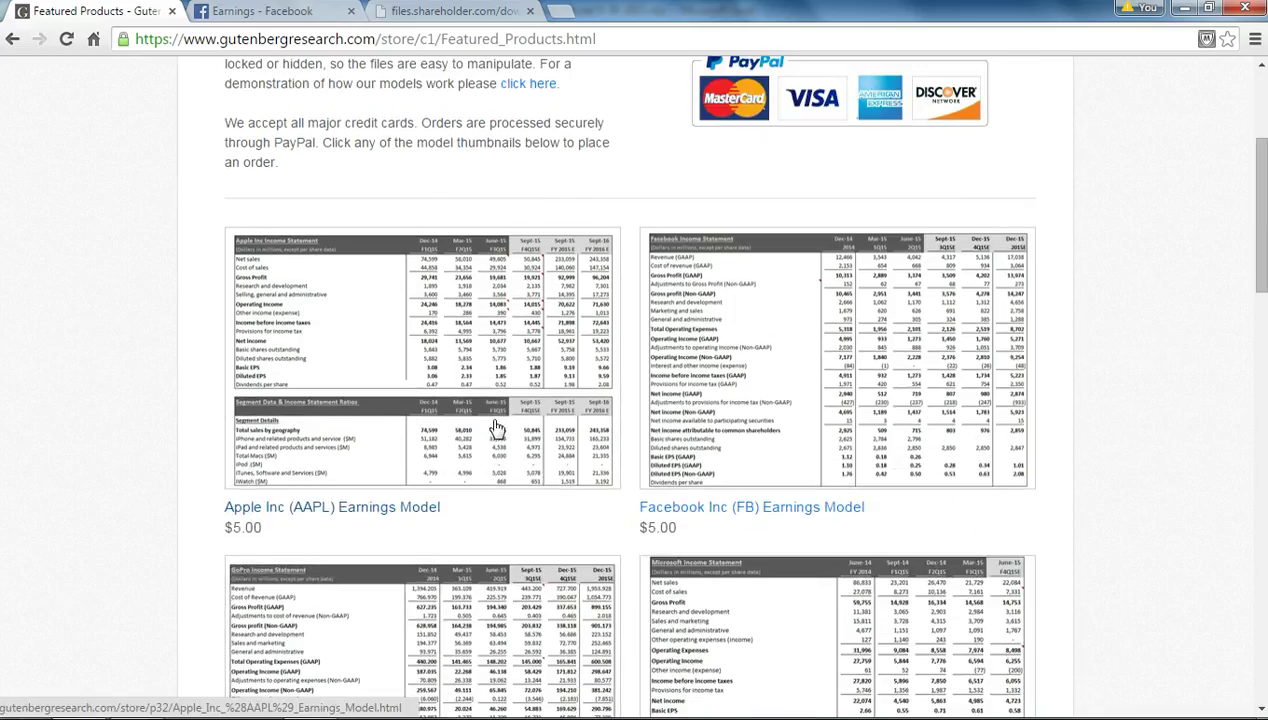
left_click(826, 383)
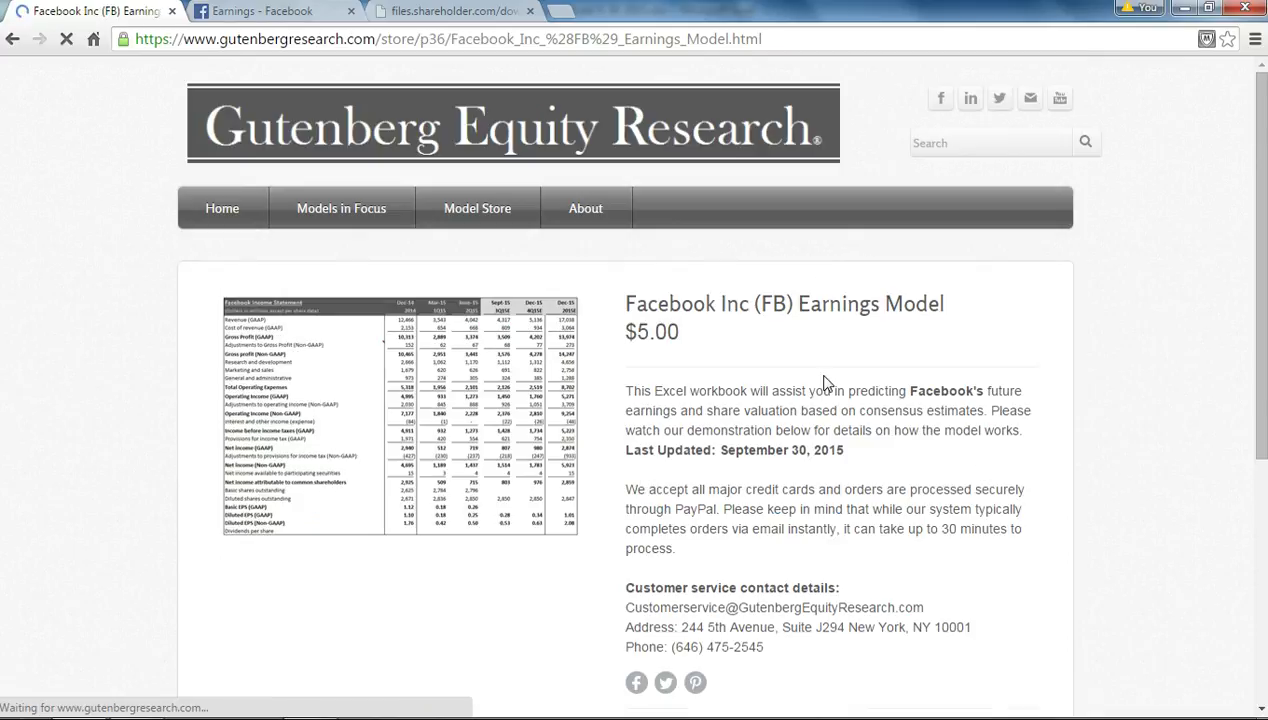
scroll(1066, 399, "down", 1)
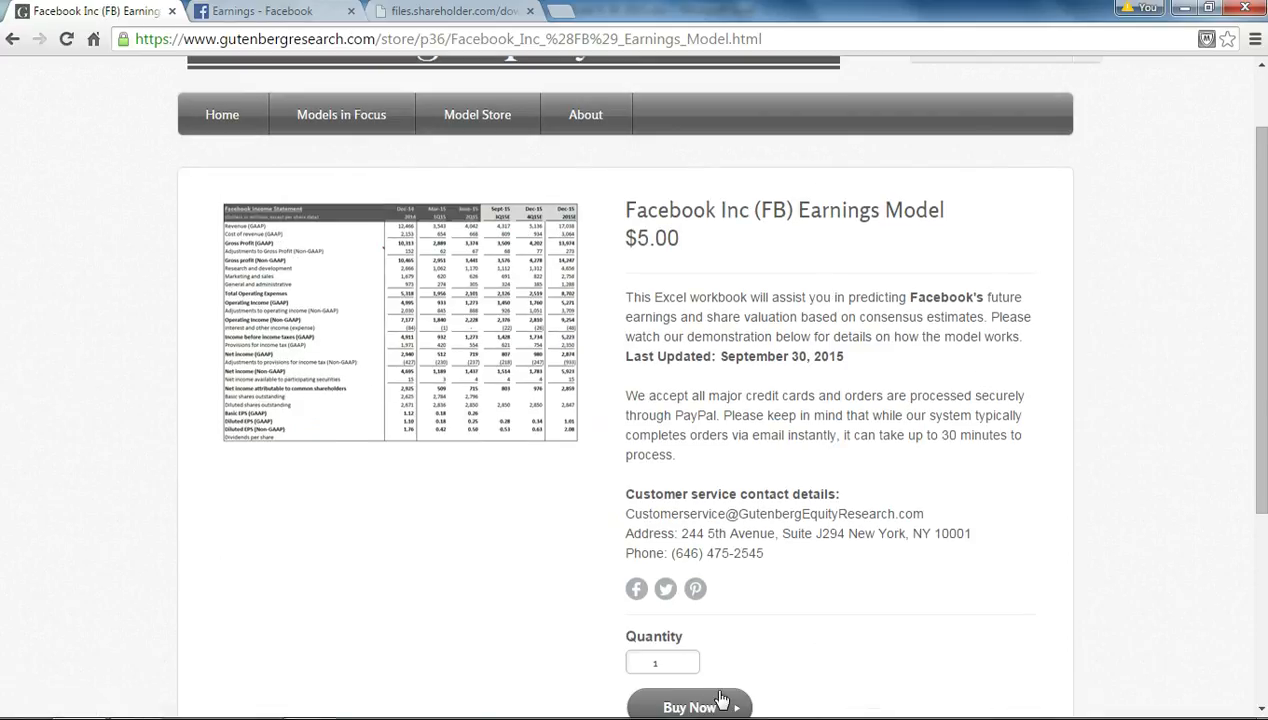